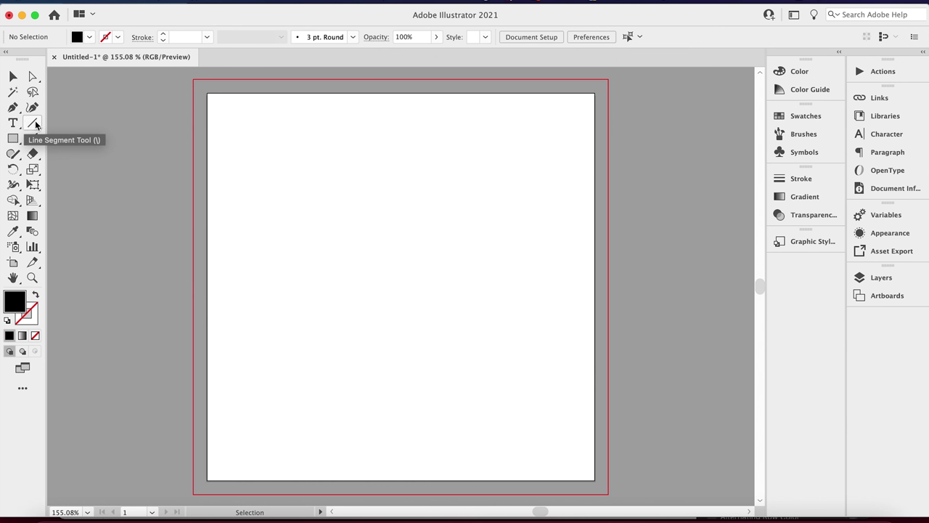
Step: Draw the zigzag M outline with the Pen tool, from left stem bottom to right stem bottom
{"action": "left_click", "coordinate": [13, 107]}
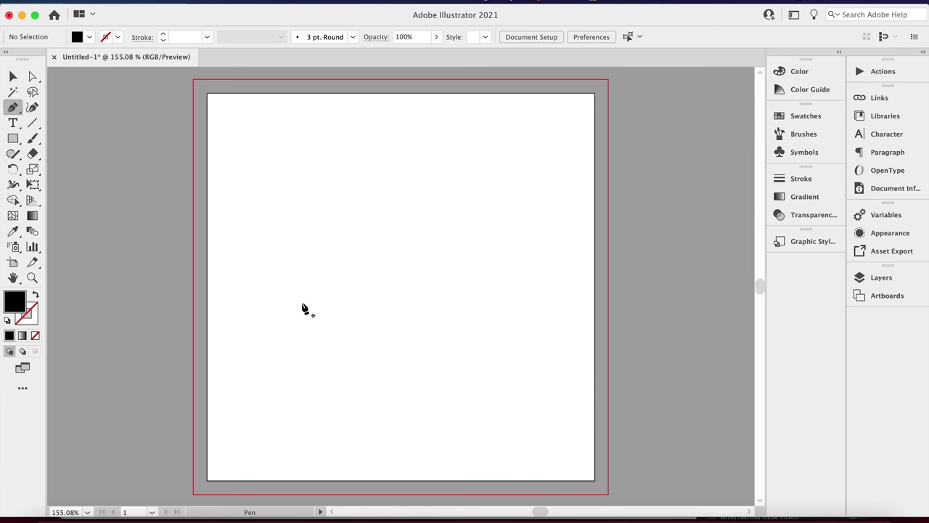
{"action": "left_click", "coordinate": [301, 301]}
{"action": "left_click", "coordinate": [302, 187]}
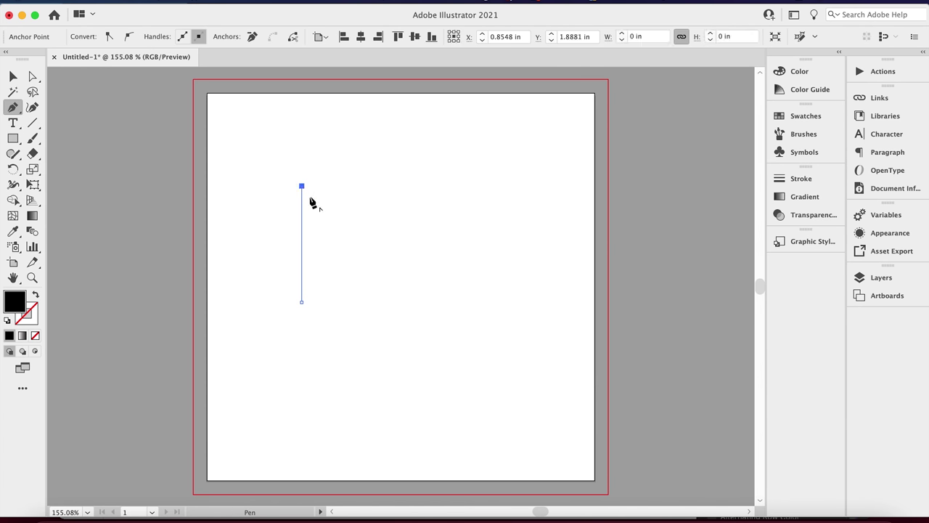
{"action": "left_click", "coordinate": [374, 304]}
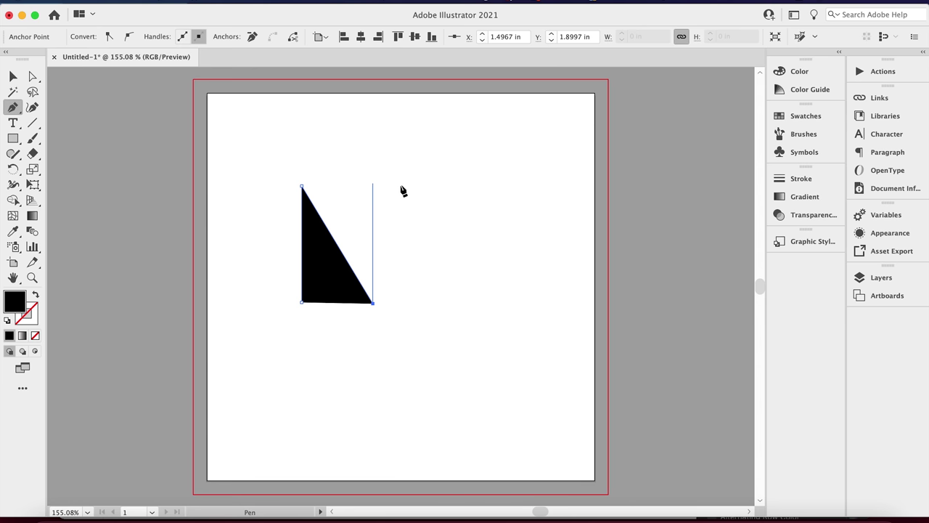
{"action": "left_click", "coordinate": [303, 187]}
{"action": "left_click", "coordinate": [373, 303]}
{"action": "left_click", "coordinate": [449, 190]}
{"action": "left_click", "coordinate": [448, 300]}
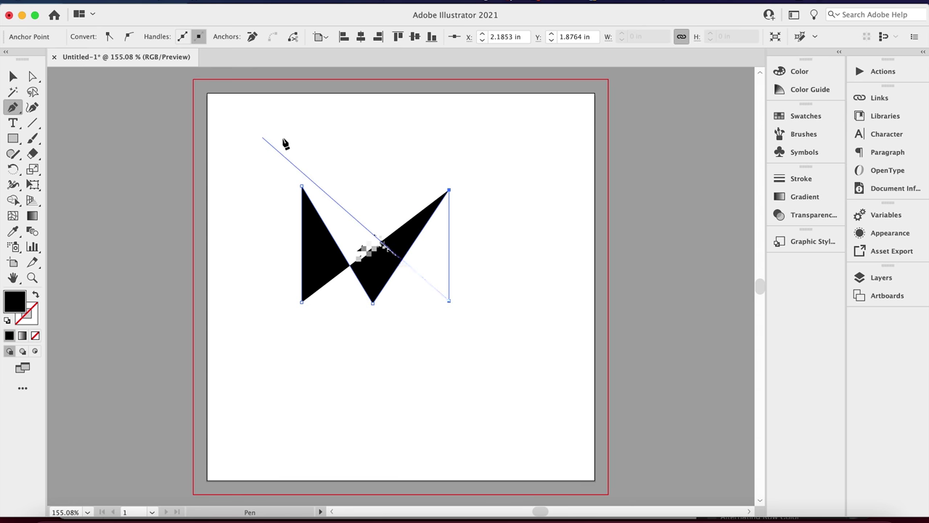
Step: End the path, show the rulers, and drag a horizontal guide along the M's top
{"action": "key", "text": "Escape"}
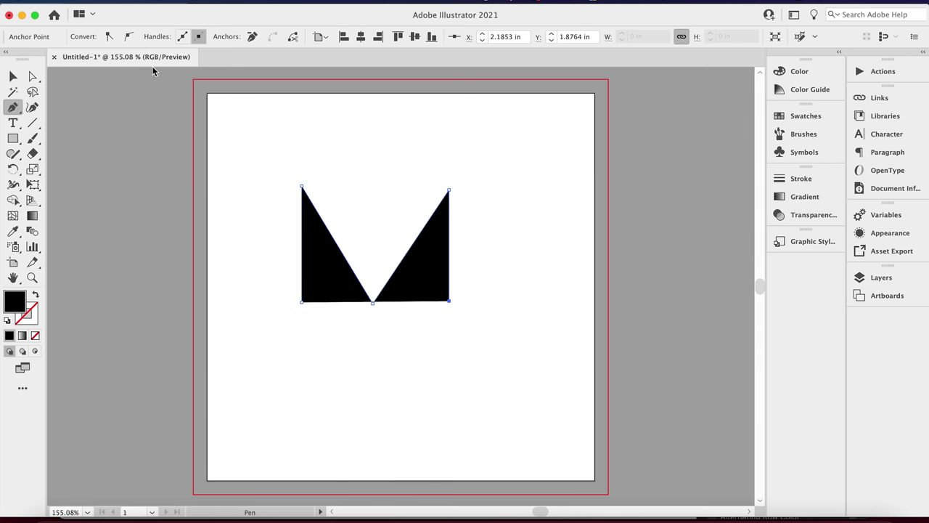
{"action": "key", "text": "super+r"}
{"action": "left_click_drag", "start_coordinate": [180, 67], "coordinate": [216, 195]}
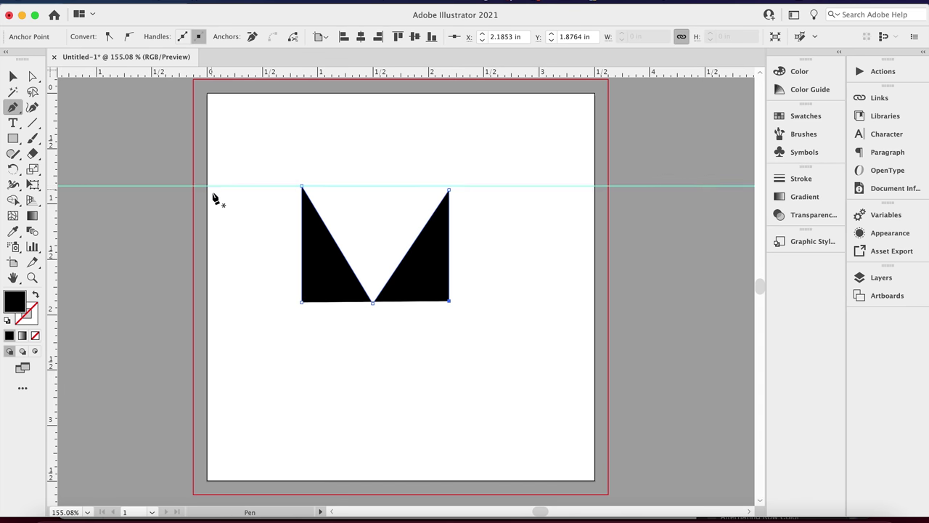
Step: Add a guide along the M's base and nudge the right stem's anchors slightly left
{"action": "scroll", "coordinate": [187, 305], "scroll_direction": "left", "scroll_amount": 1}
{"action": "left_click_drag", "start_coordinate": [232, 73], "coordinate": [313, 309]}
{"action": "key", "text": "a"}
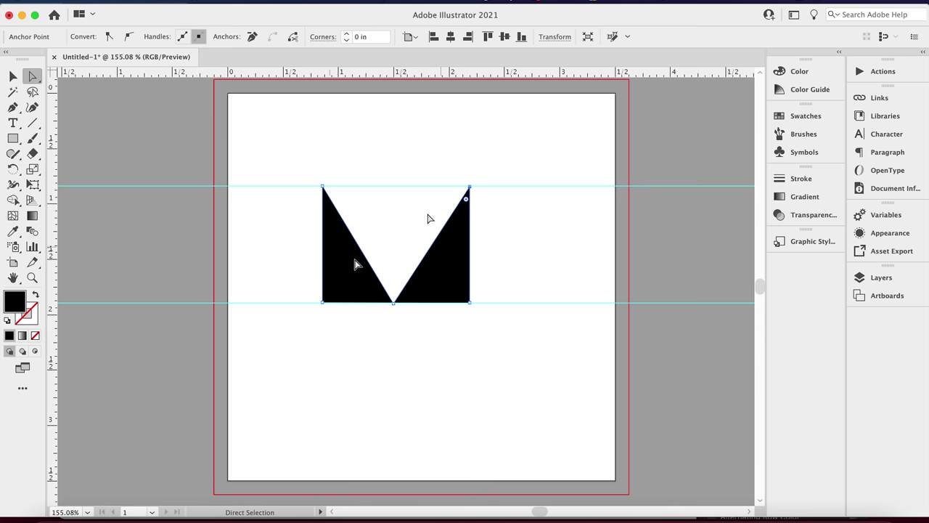
{"action": "left_click", "coordinate": [471, 304], "text": "shift"}
{"action": "key", "text": "Left"}
{"action": "key", "text": "Left"}
{"action": "key", "text": "Left"}
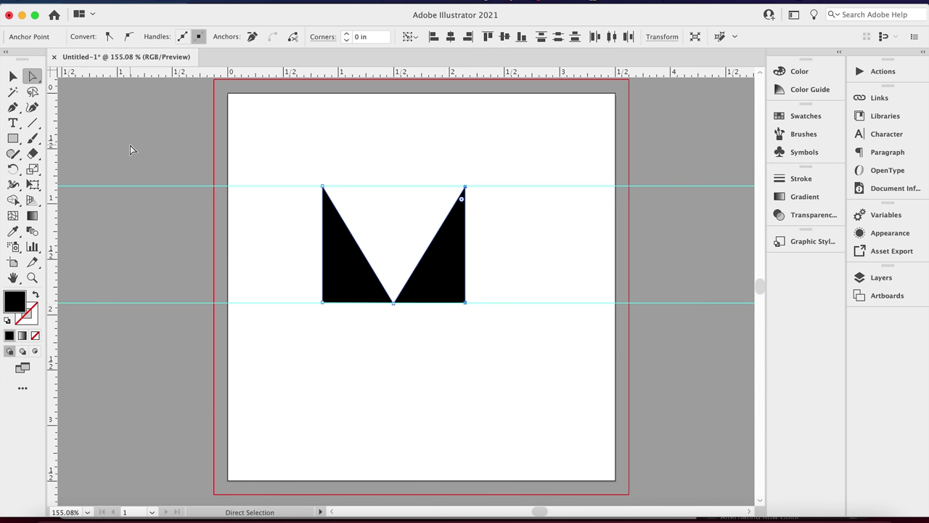
Step: Swap fill and stroke so the M becomes an unfilled black stroke, then reselect the path
{"action": "left_click", "coordinate": [35, 295]}
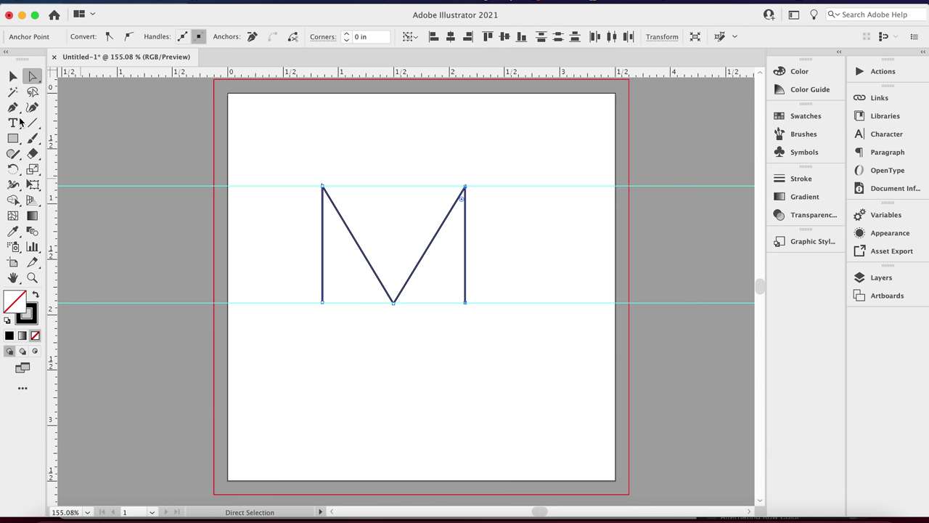
{"action": "left_click", "coordinate": [13, 76]}
{"action": "left_click", "coordinate": [116, 175]}
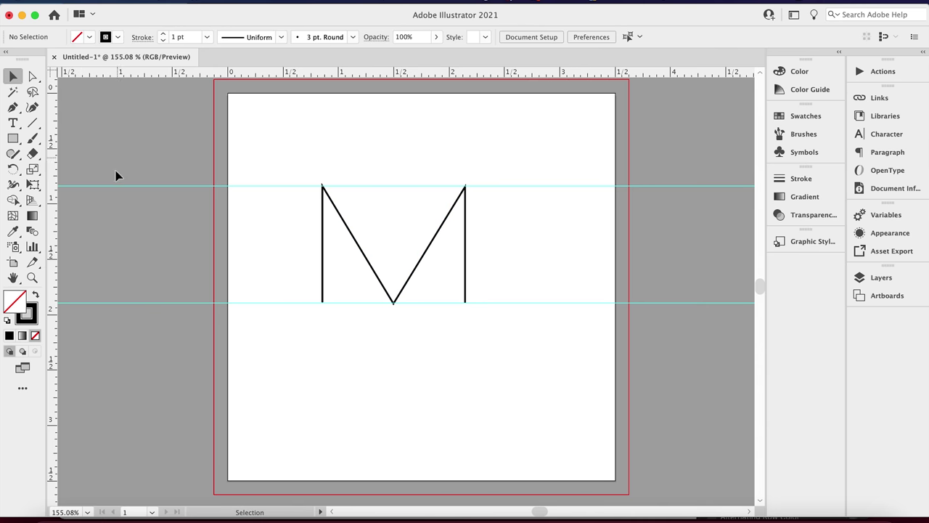
{"action": "left_click", "coordinate": [323, 267]}
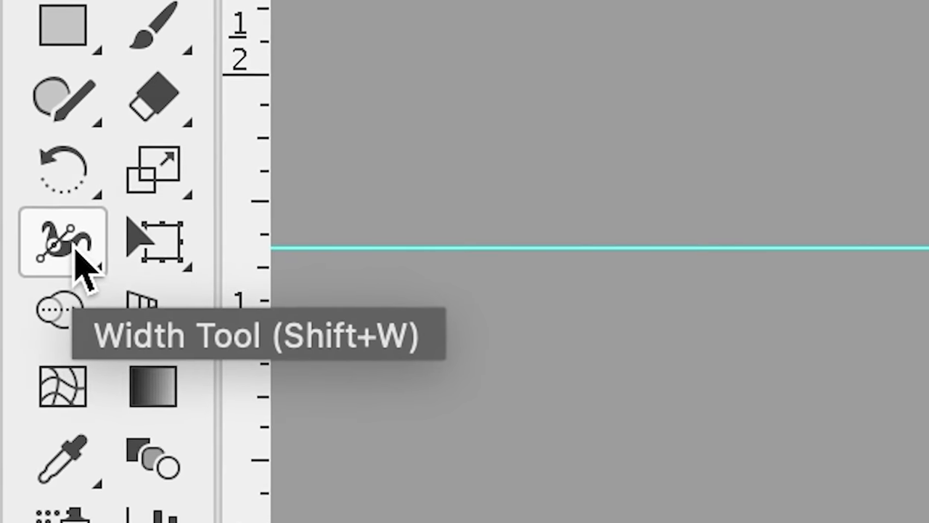
Step: Widen the tops of both outer stems into sharp spikes with the Width Tool
{"action": "left_click", "coordinate": [72, 249]}
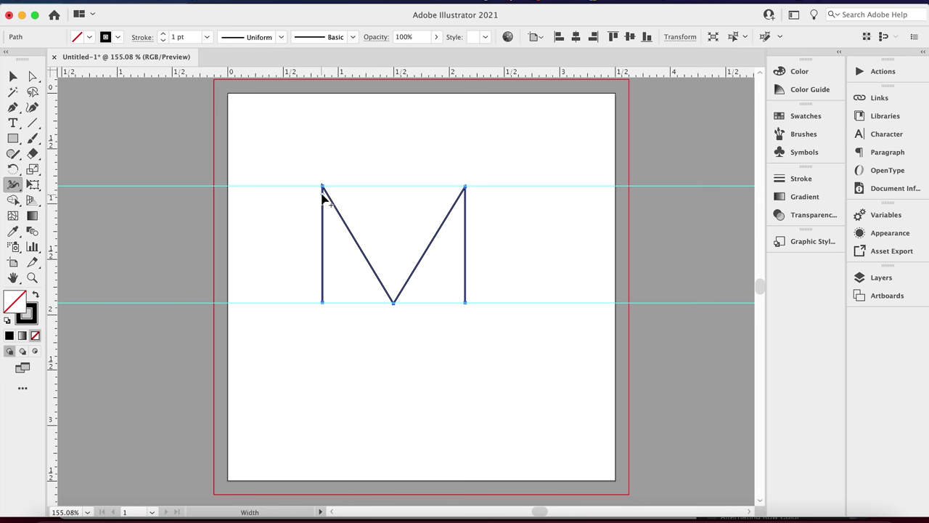
{"action": "left_click_drag", "start_coordinate": [322, 188], "coordinate": [287, 192]}
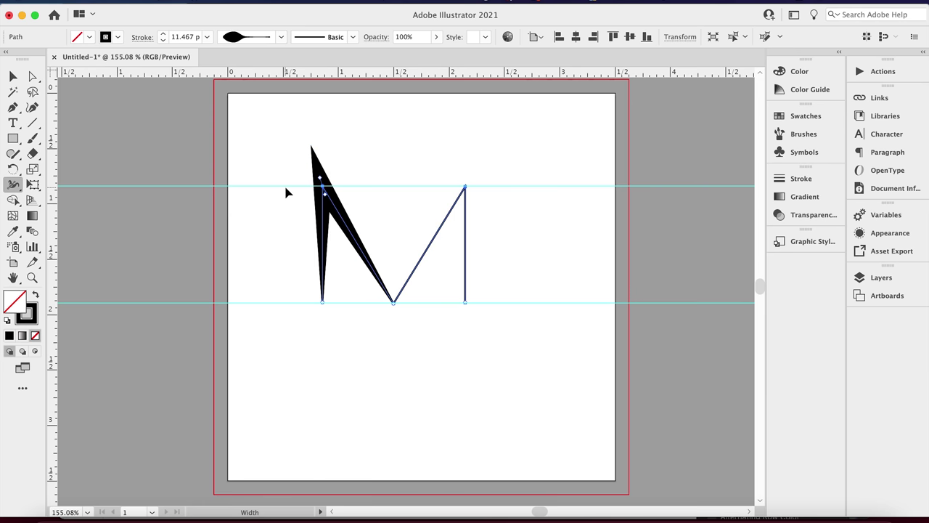
{"action": "mouse_move", "coordinate": [465, 191]}
{"action": "left_mouse_down"}
{"action": "mouse_move", "coordinate": [397, 193]}
{"action": "mouse_move", "coordinate": [432, 191]}
{"action": "left_mouse_up"}
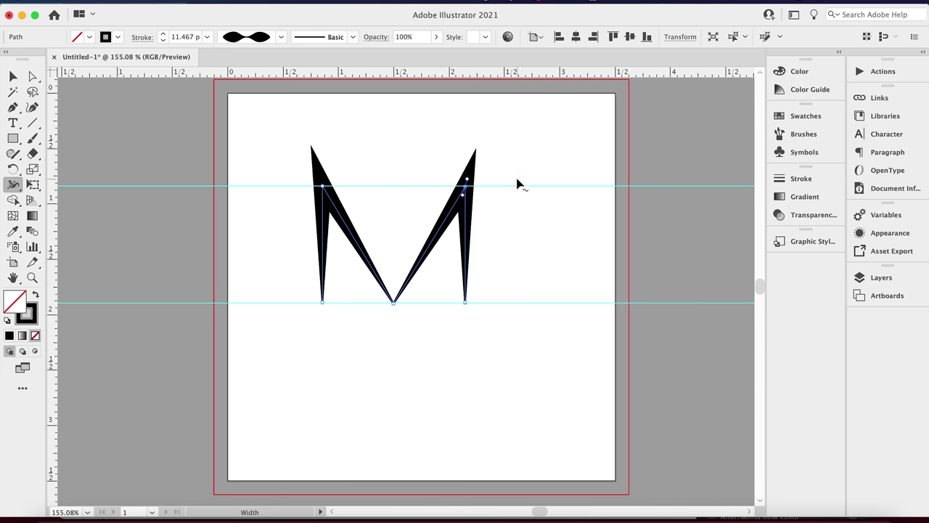
Step: Rework the stroke width at the M's bottom point and add a width point on the left diagonal
{"action": "left_click_drag", "start_coordinate": [393, 304], "coordinate": [396, 320]}
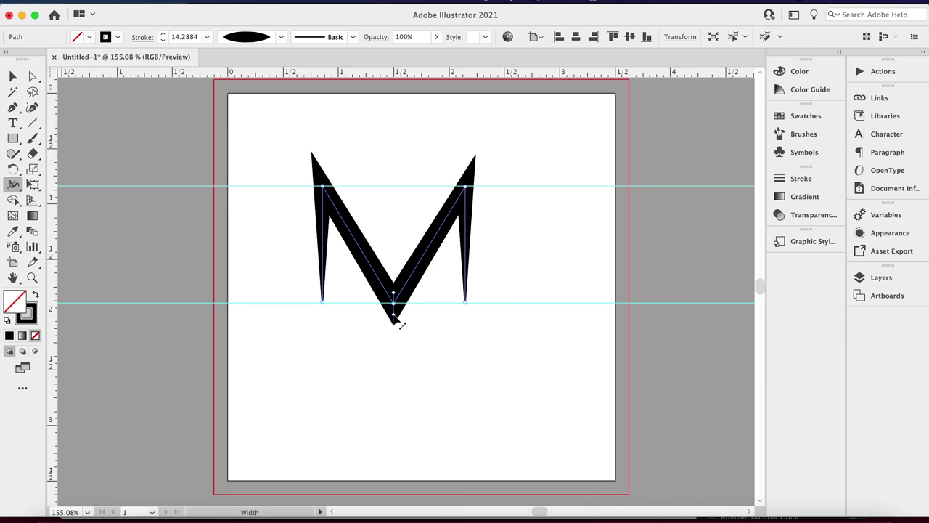
{"action": "key", "text": "super+z"}
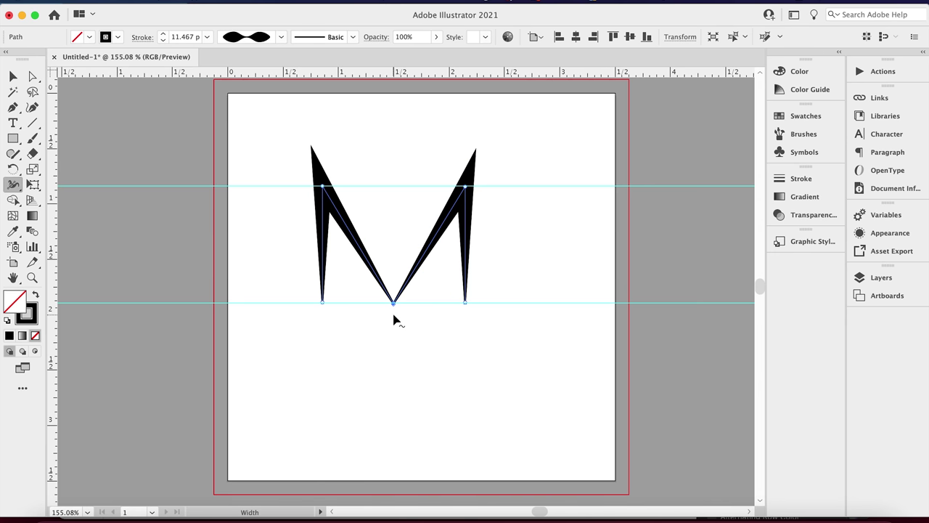
{"action": "left_click_drag", "start_coordinate": [394, 307], "coordinate": [394, 315]}
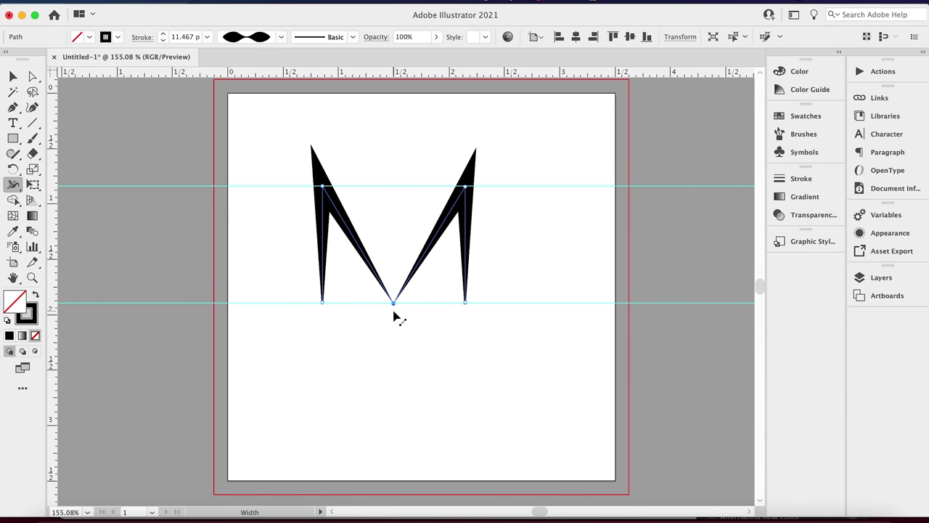
{"action": "left_click", "coordinate": [353, 237]}
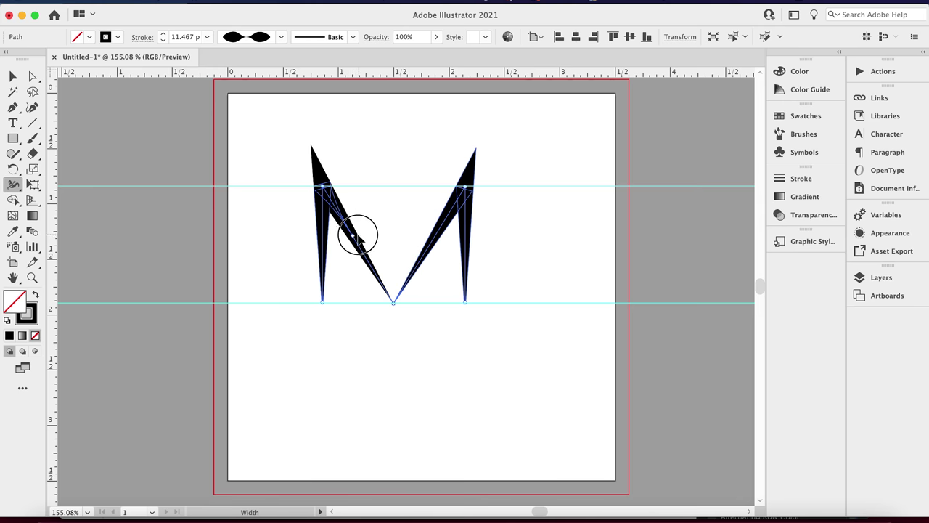
Step: Delete the stray width point and bow both diagonals outward into curved leaf shapes
{"action": "key", "text": "Delete"}
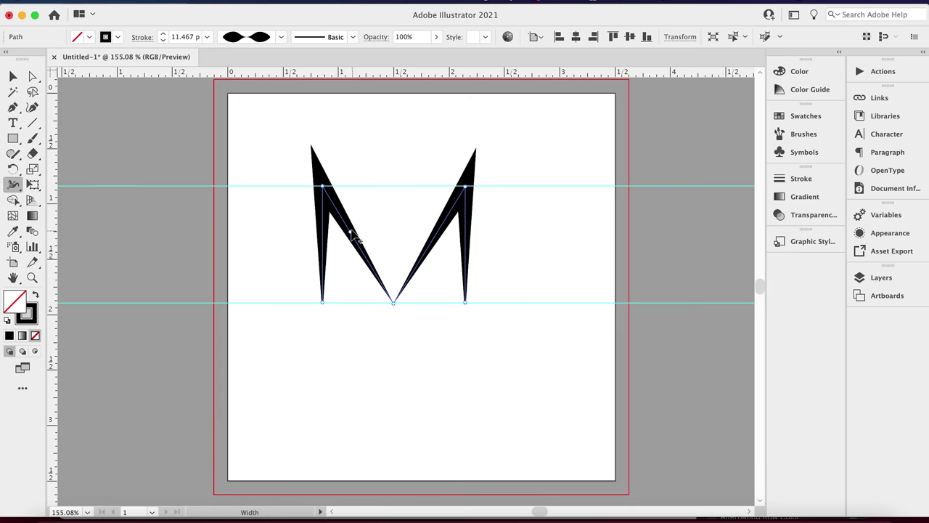
{"action": "left_click_drag", "start_coordinate": [350, 232], "coordinate": [366, 229]}
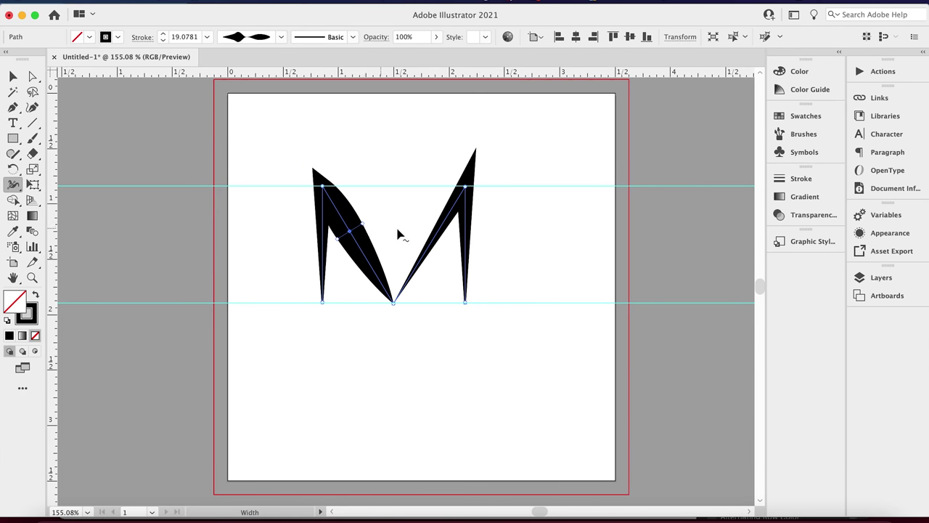
{"action": "left_click_drag", "start_coordinate": [438, 233], "coordinate": [448, 244]}
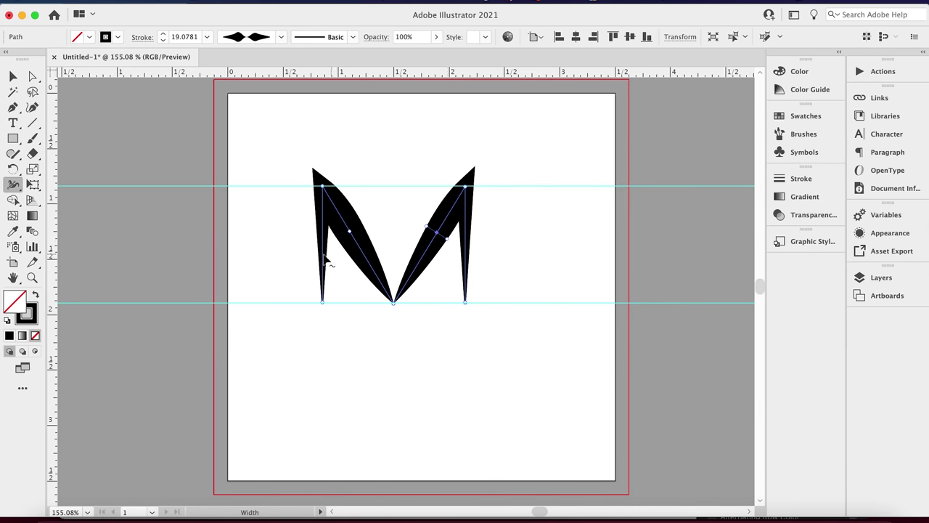
Step: Swell both outer stems outward at mid-height, then deselect to view the result
{"action": "left_click_drag", "start_coordinate": [323, 254], "coordinate": [338, 259]}
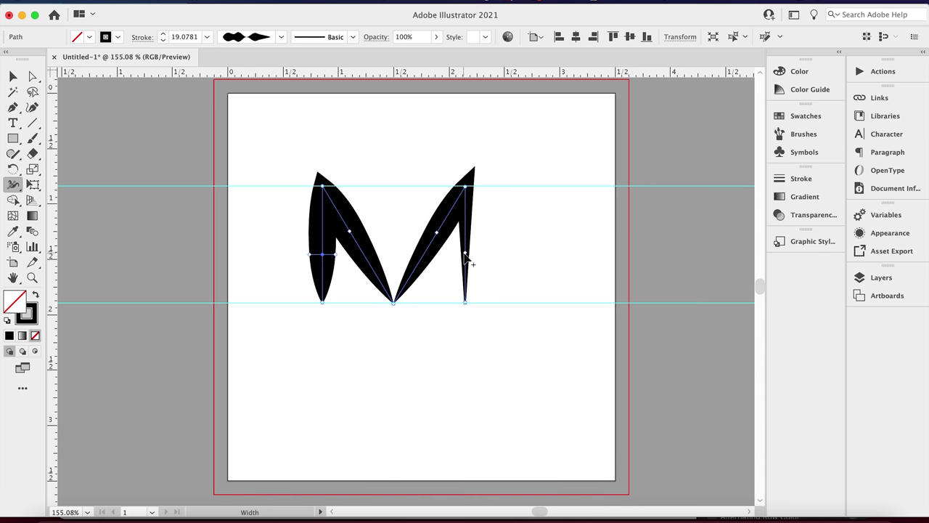
{"action": "mouse_move", "coordinate": [465, 257]}
{"action": "left_mouse_down"}
{"action": "mouse_move", "coordinate": [477, 259]}
{"action": "mouse_move", "coordinate": [458, 254]}
{"action": "mouse_move", "coordinate": [479, 256]}
{"action": "left_mouse_up"}
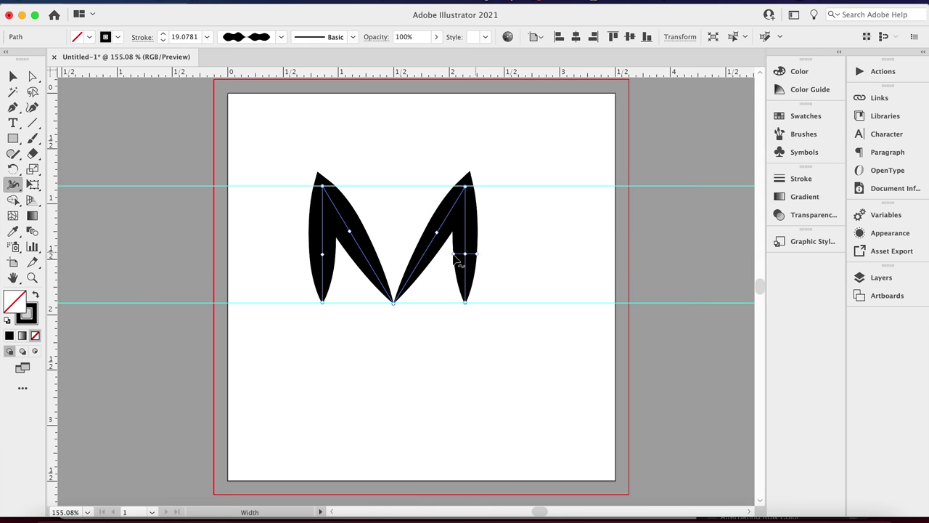
{"action": "key", "text": "v"}
{"action": "left_click", "coordinate": [367, 129]}
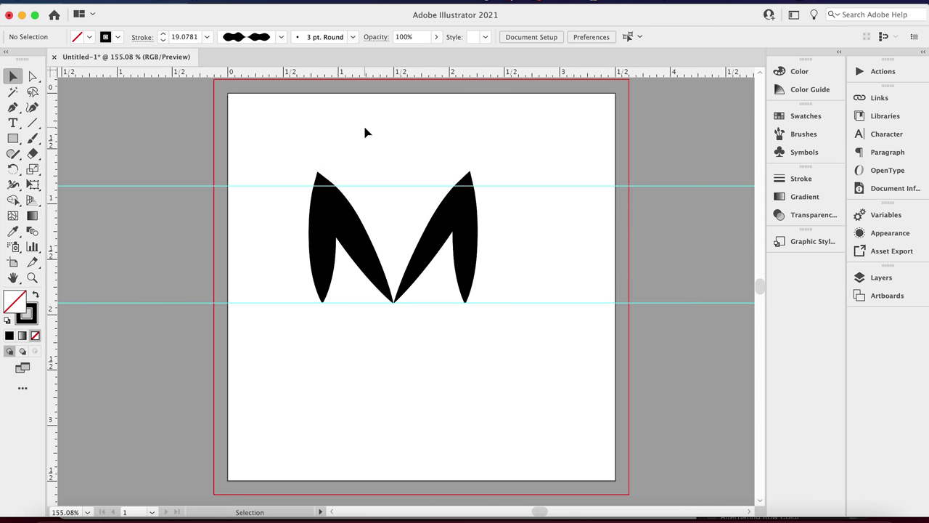
Step: Hide the guides and select the M path
{"action": "key", "text": "super+semicolon"}
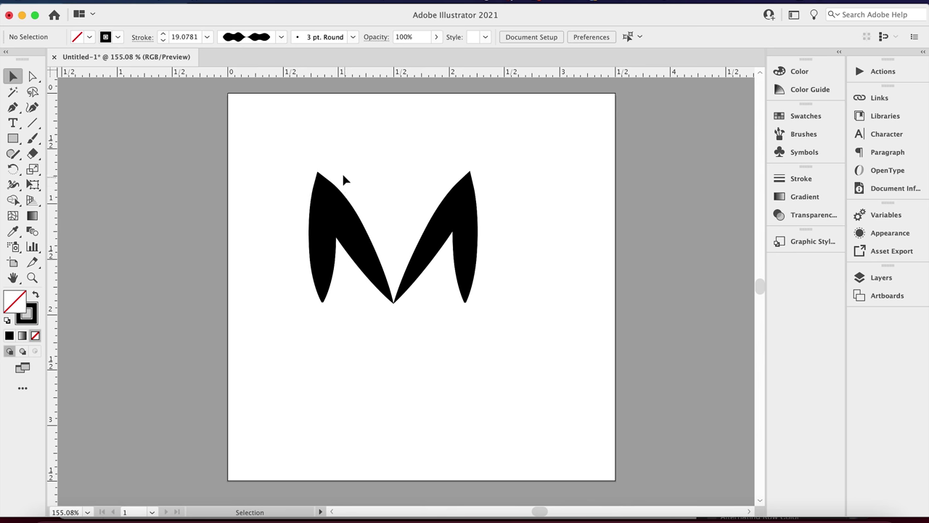
{"action": "left_click", "coordinate": [434, 237]}
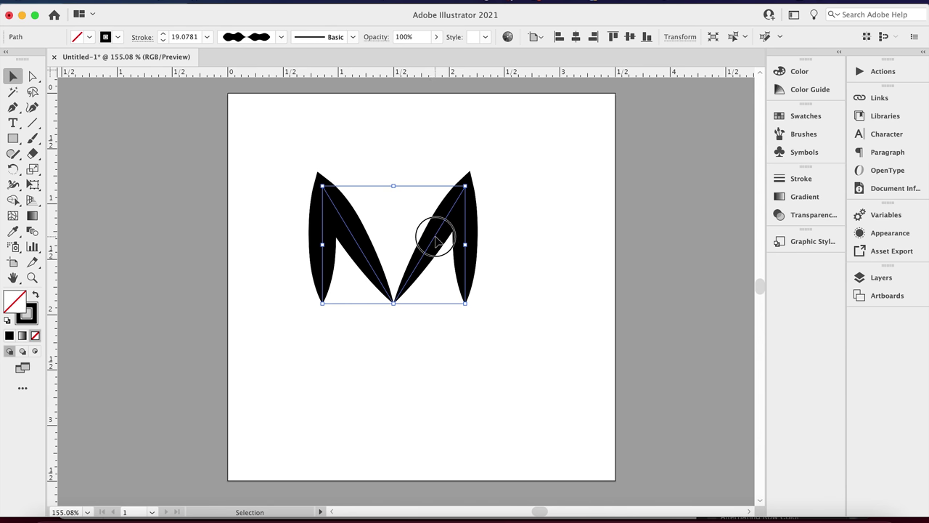
{"action": "left_click", "coordinate": [13, 184]}
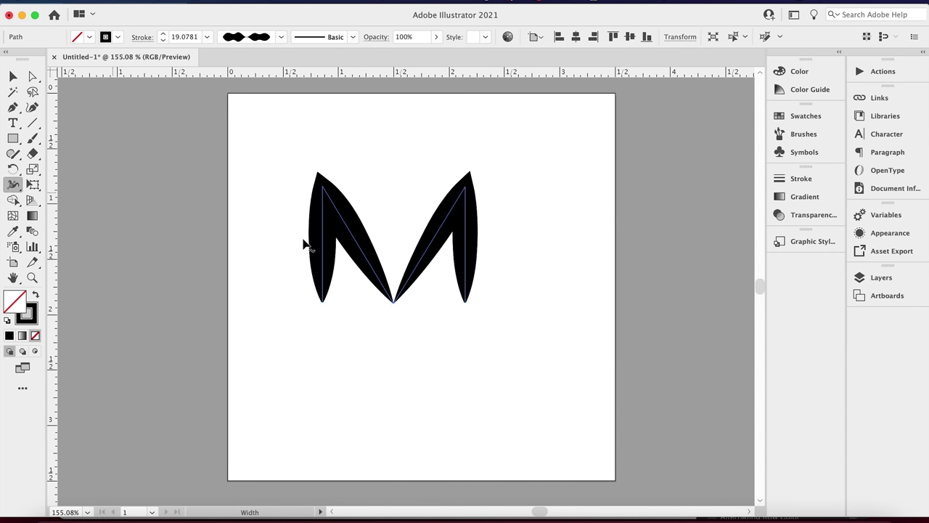
Step: Pull the width points in on the right diagonal, right leg and left diagonal for slimmer spikes
{"action": "left_click_drag", "start_coordinate": [448, 241], "coordinate": [444, 243]}
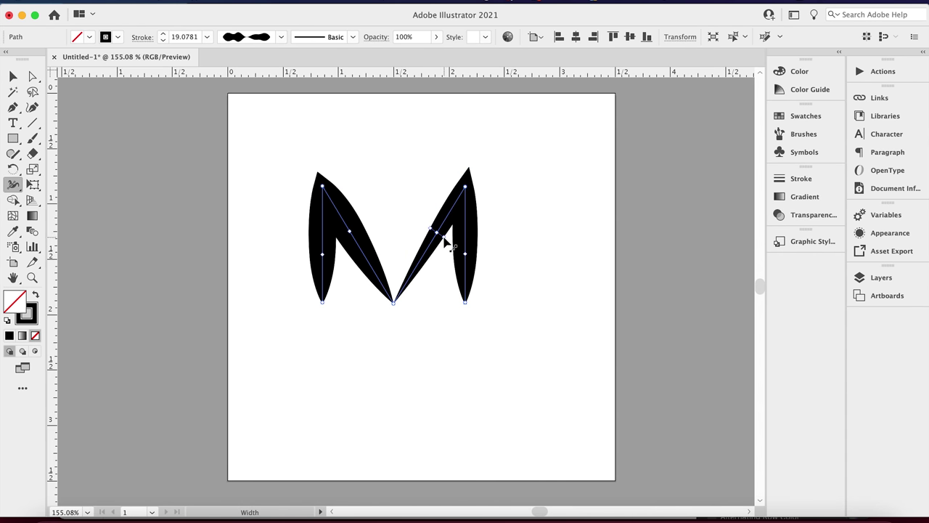
{"action": "left_click_drag", "start_coordinate": [476, 256], "coordinate": [471, 255]}
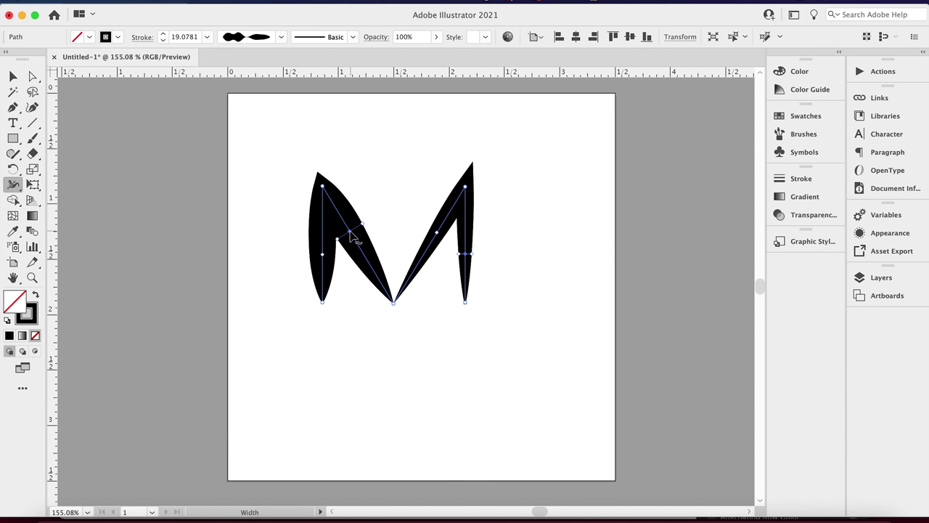
{"action": "left_click_drag", "start_coordinate": [358, 227], "coordinate": [332, 255]}
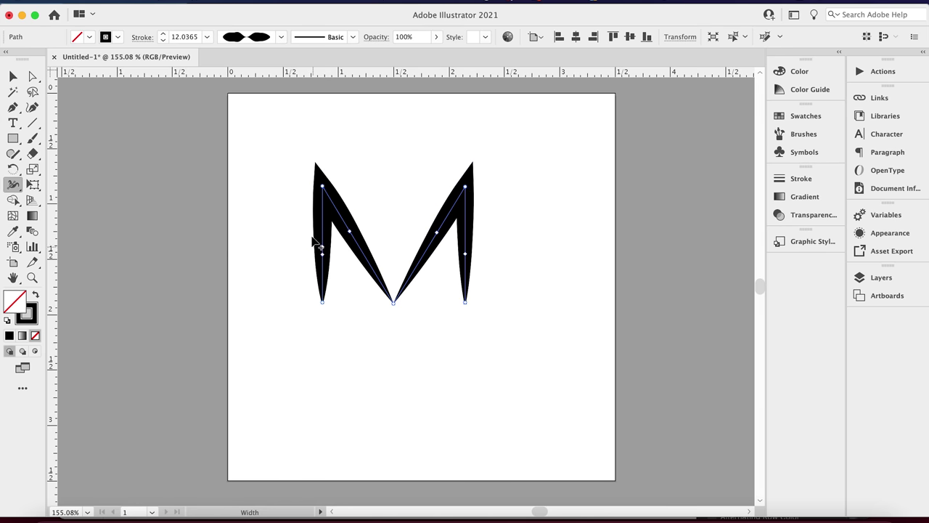
{"action": "key", "text": "v"}
{"action": "left_click", "coordinate": [256, 183]}
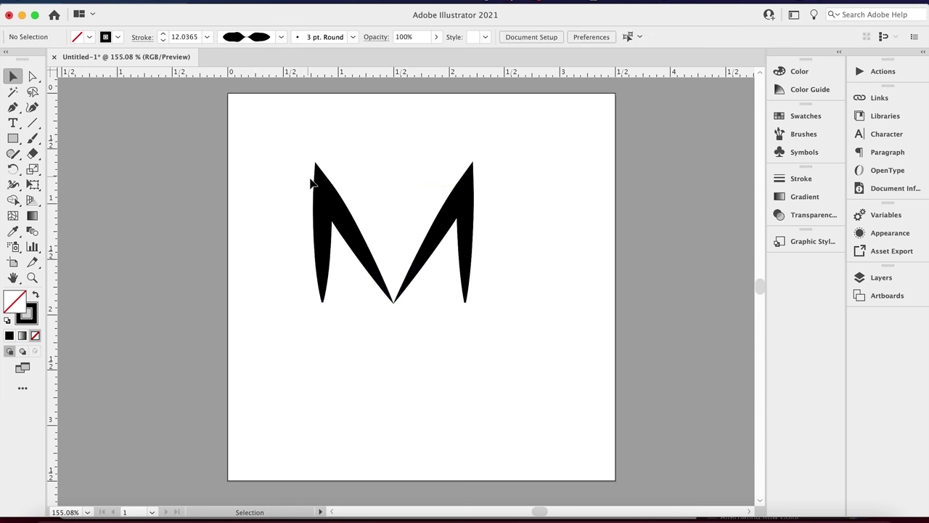
Step: Draw a circle around the M with the Ellipse Tool and make it solid black with no stroke
{"action": "left_click", "coordinate": [337, 208]}
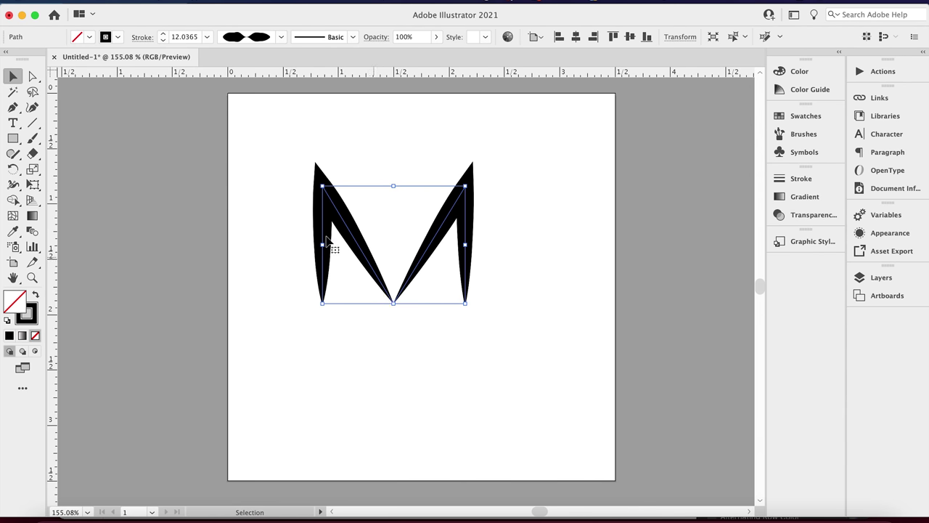
{"action": "left_click", "coordinate": [409, 153]}
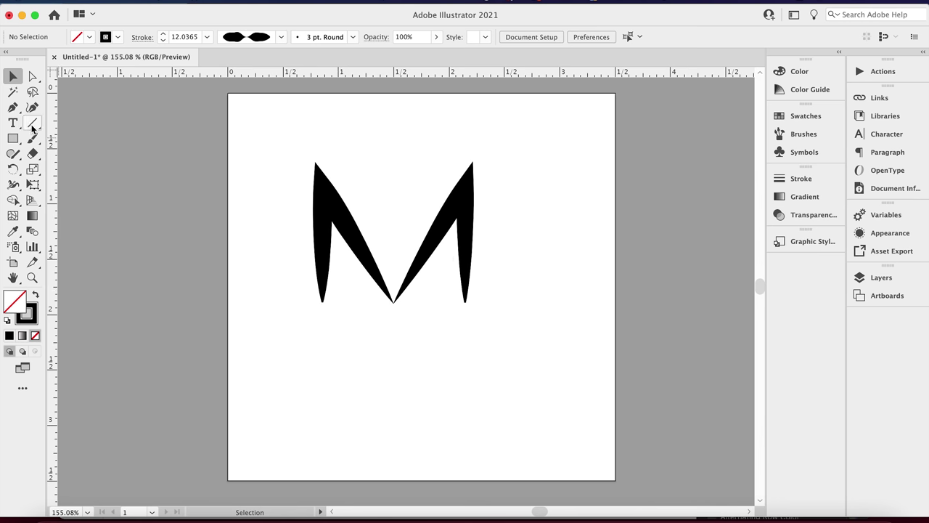
{"action": "left_click", "coordinate": [13, 138]}
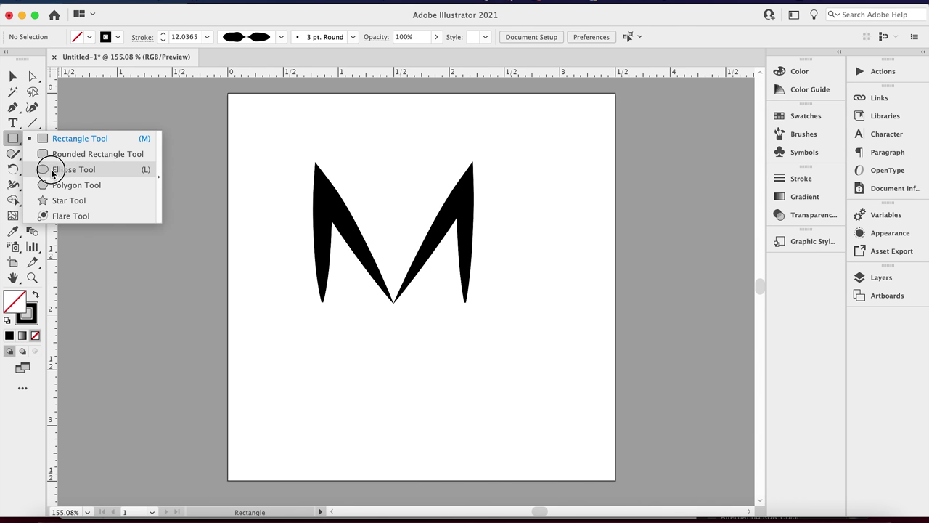
{"action": "left_click", "coordinate": [53, 170]}
{"action": "mouse_move", "coordinate": [284, 143]}
{"action": "left_mouse_down"}
{"action": "mouse_move", "coordinate": [504, 286]}
{"action": "mouse_move", "coordinate": [498, 282]}
{"action": "left_mouse_up"}
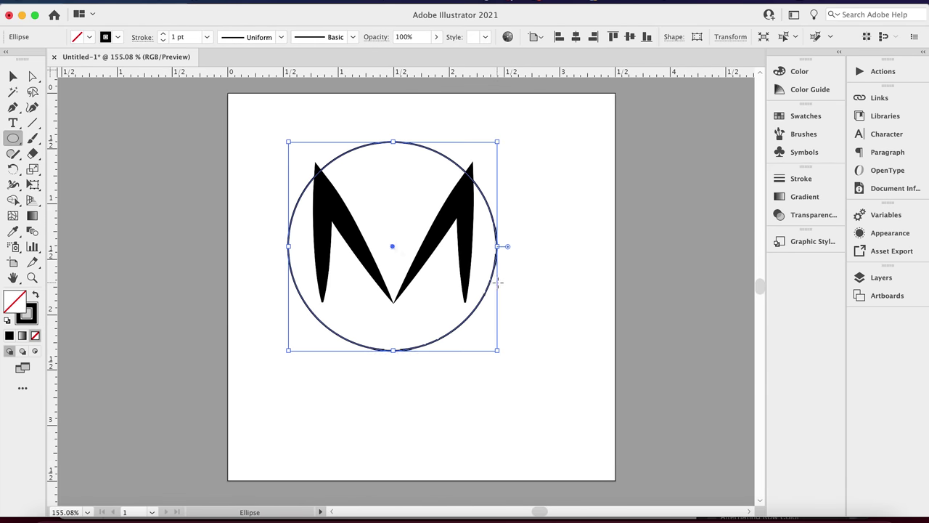
{"action": "left_click", "coordinate": [36, 295]}
{"action": "key", "text": "v"}
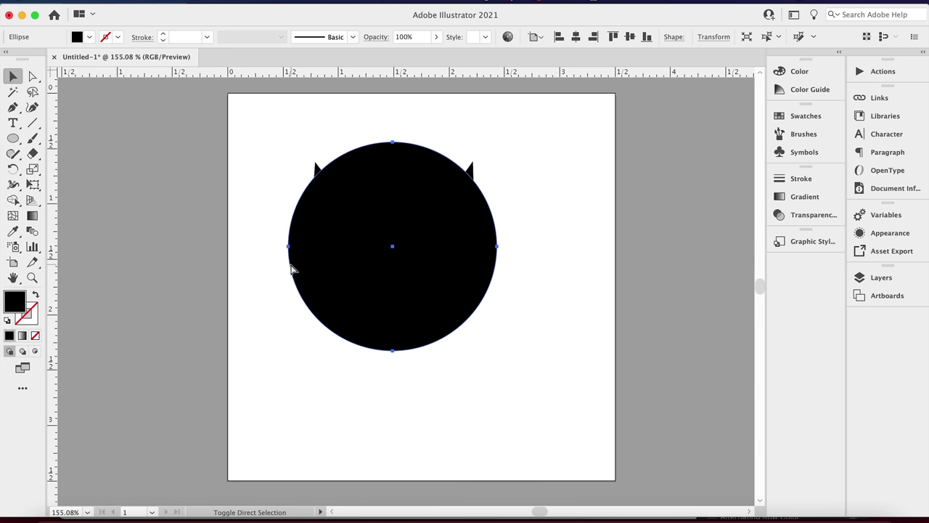
Step: Move the circle up slightly and send it behind the M with Object > Arrange > Send to Back
{"action": "left_click_drag", "start_coordinate": [293, 273], "coordinate": [293, 246]}
{"action": "left_click", "coordinate": [156, 1]}
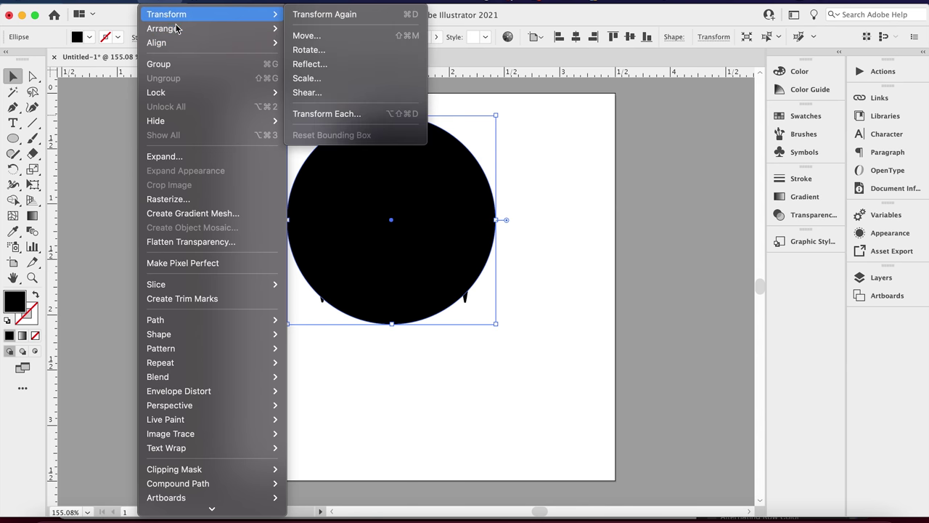
{"action": "mouse_move", "coordinate": [178, 29]}
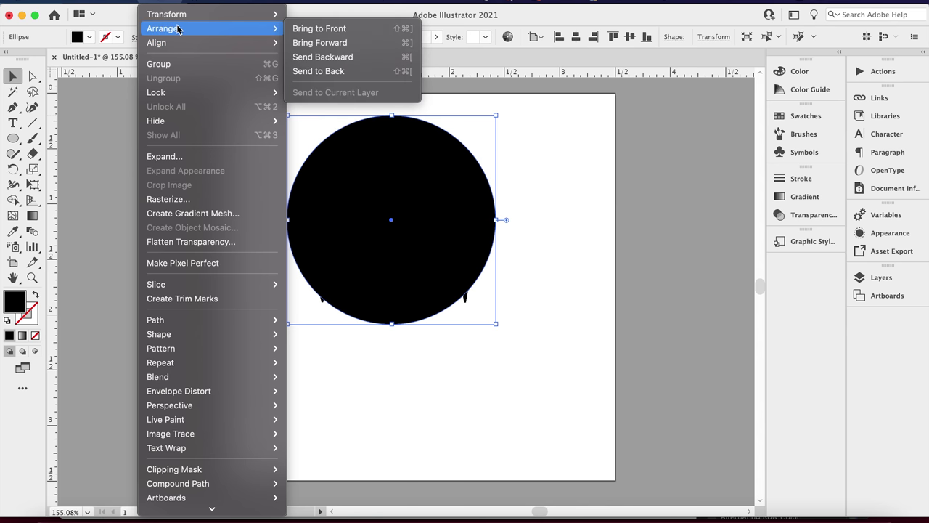
{"action": "left_click", "coordinate": [331, 72]}
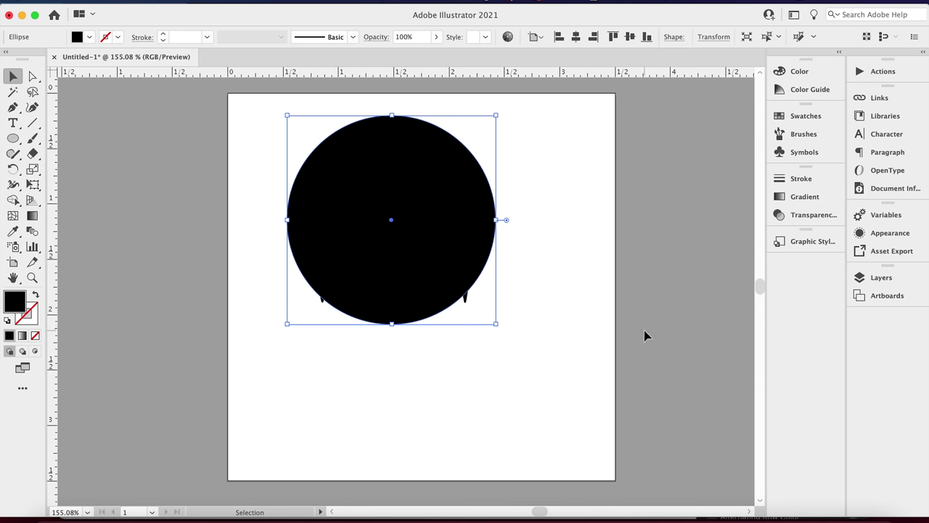
Step: Reselect the circle and shift it down so it frames the whole M
{"action": "left_click", "coordinate": [438, 251], "text": "super"}
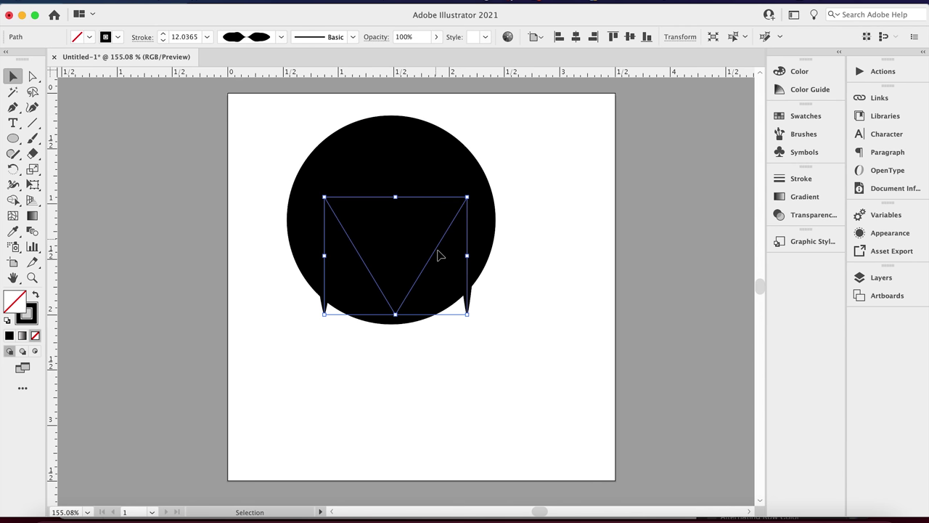
{"action": "left_click", "coordinate": [461, 162]}
{"action": "left_click_drag", "start_coordinate": [461, 146], "coordinate": [458, 155]}
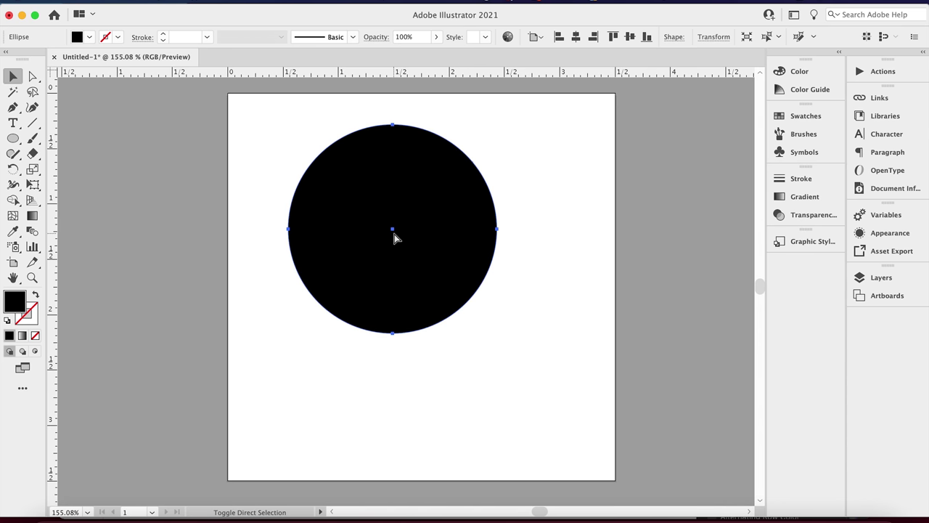
Step: Select the M in Outline view, then return to the full-colour preview
{"action": "key", "text": "super+y"}
{"action": "key", "text": "v"}
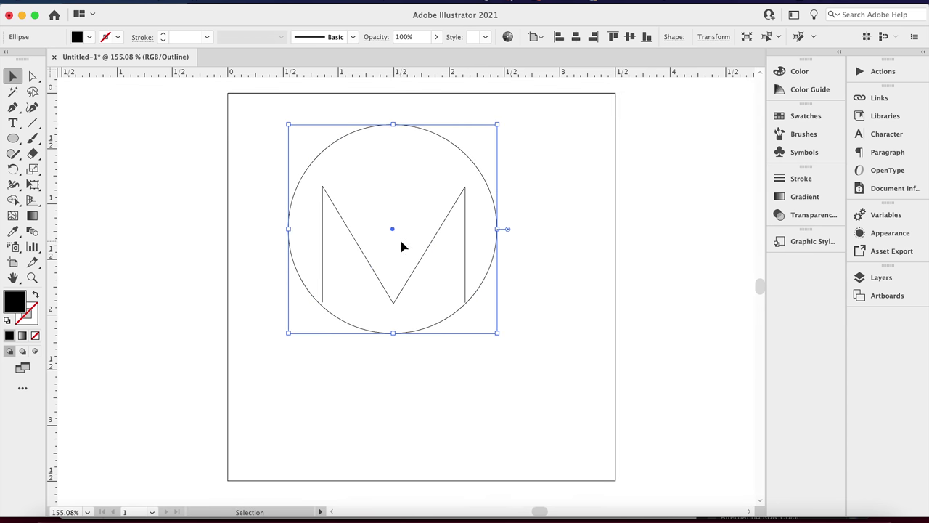
{"action": "left_click", "coordinate": [433, 242]}
{"action": "key", "text": "shift+super+b"}
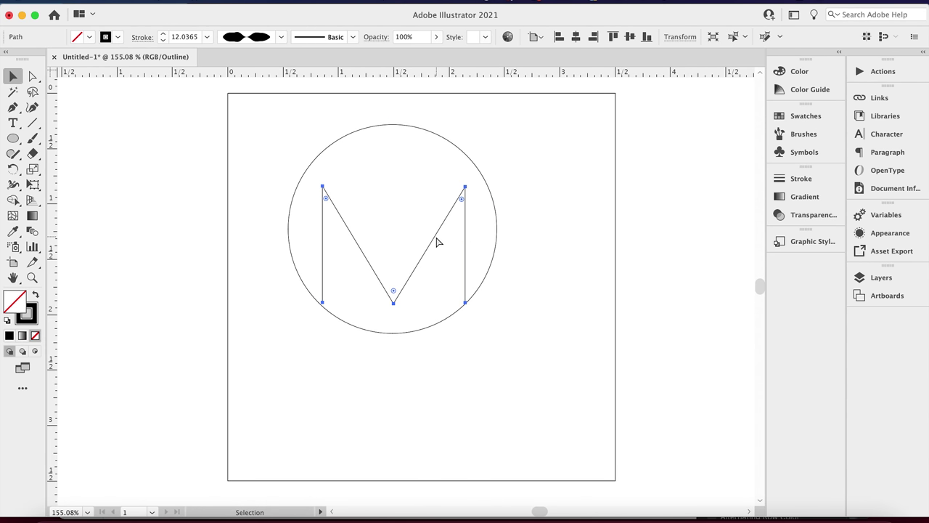
{"action": "key", "text": "super+y"}
{"action": "key", "text": "shift+super+b"}
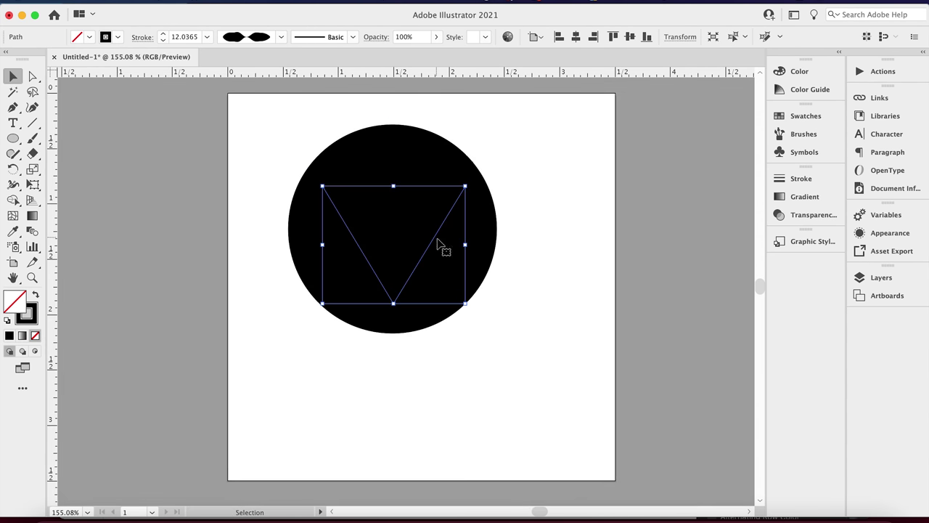
Step: Set the M's stroke to white (#ffffff) in the Color panel and nudge it slightly upward
{"action": "key", "text": "F6"}
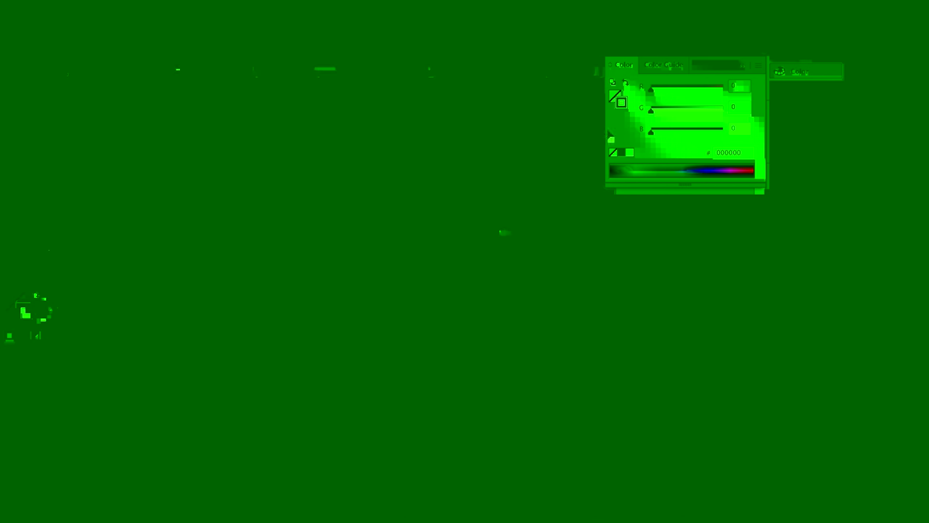
{"action": "left_click", "coordinate": [631, 153]}
{"action": "left_click", "coordinate": [547, 259]}
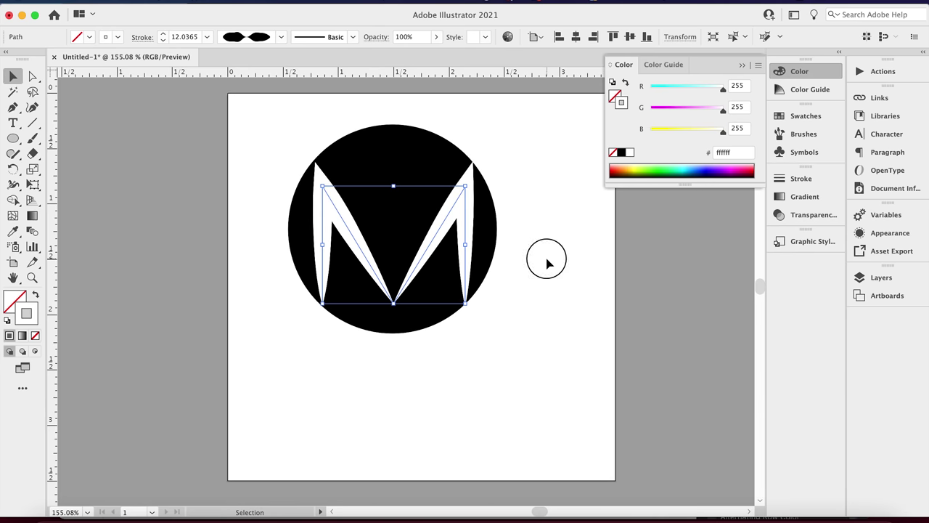
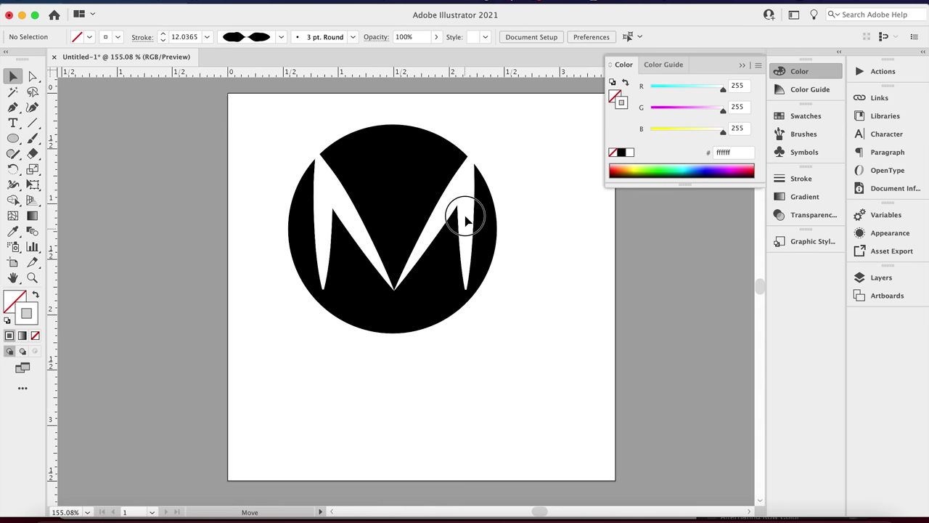
Step: Shrink the white M proportionally by entering a new linked width in Transform
{"action": "left_click", "coordinate": [570, 223]}
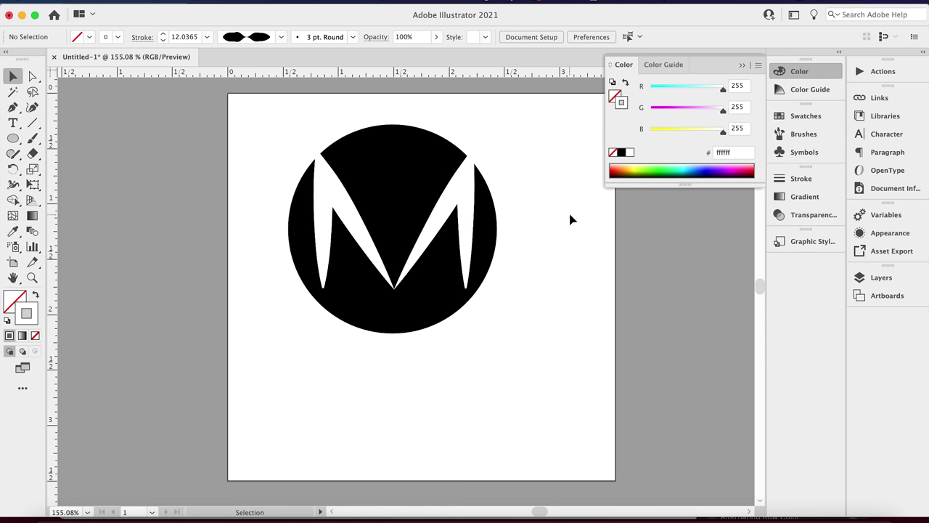
{"action": "left_click", "coordinate": [440, 220]}
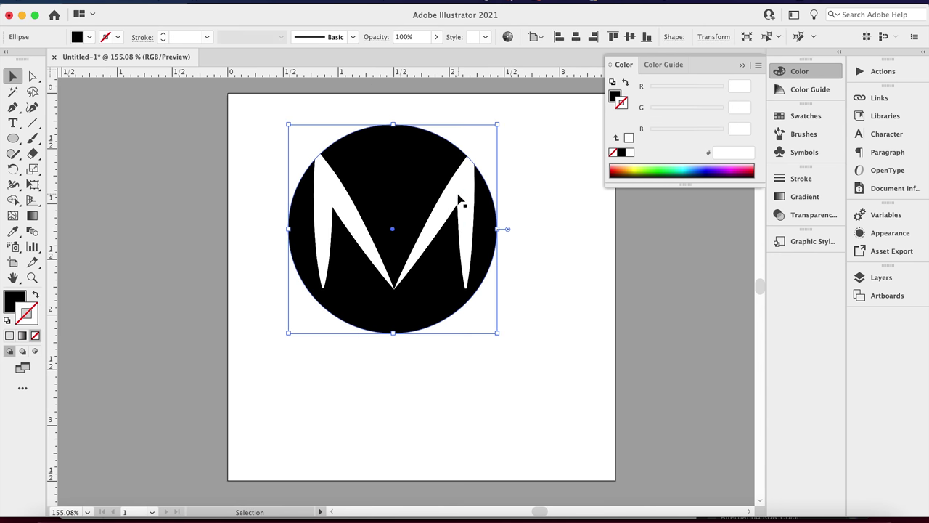
{"action": "left_click", "coordinate": [460, 199]}
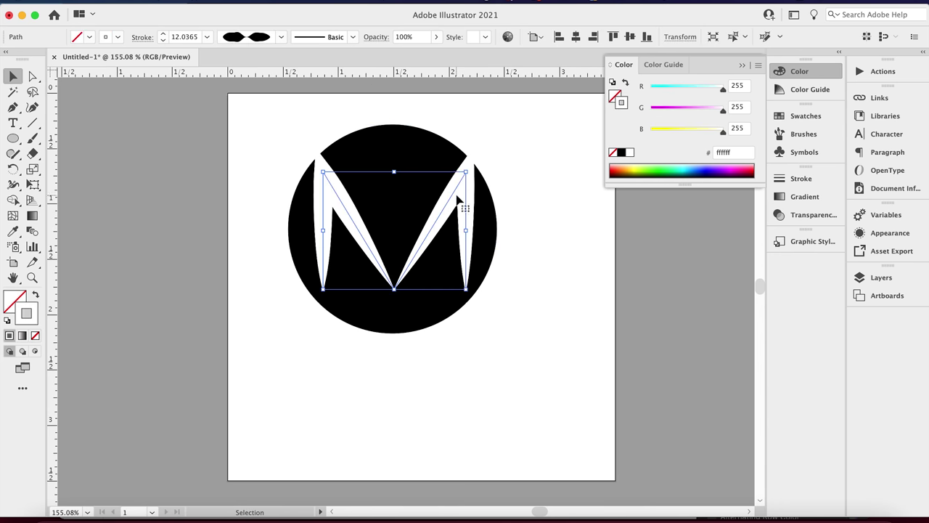
{"action": "left_click", "coordinate": [672, 37]}
{"action": "left_click", "coordinate": [643, 61]}
{"action": "type", "text": "1"}
{"action": "key", "text": "Return"}
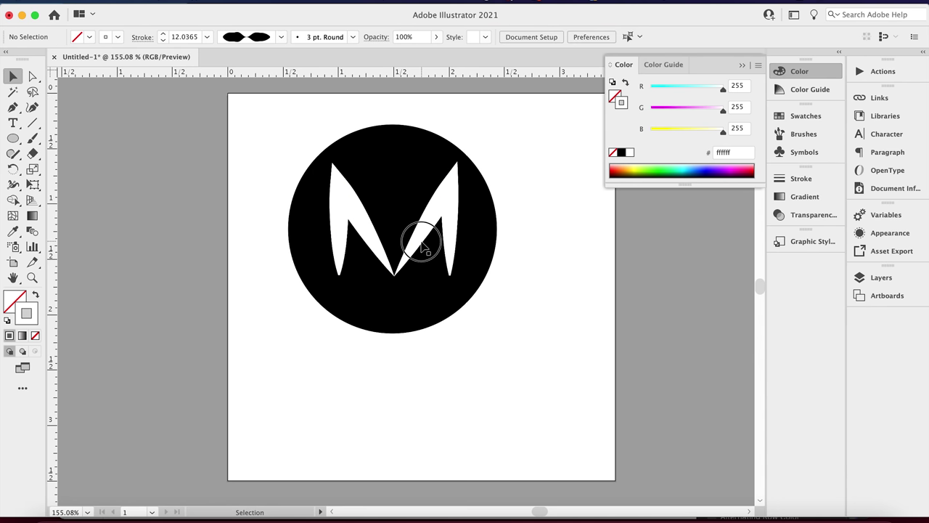
Step: Select the black circle and give it a white outline
{"action": "left_click", "coordinate": [443, 218]}
{"action": "left_click", "coordinate": [396, 164]}
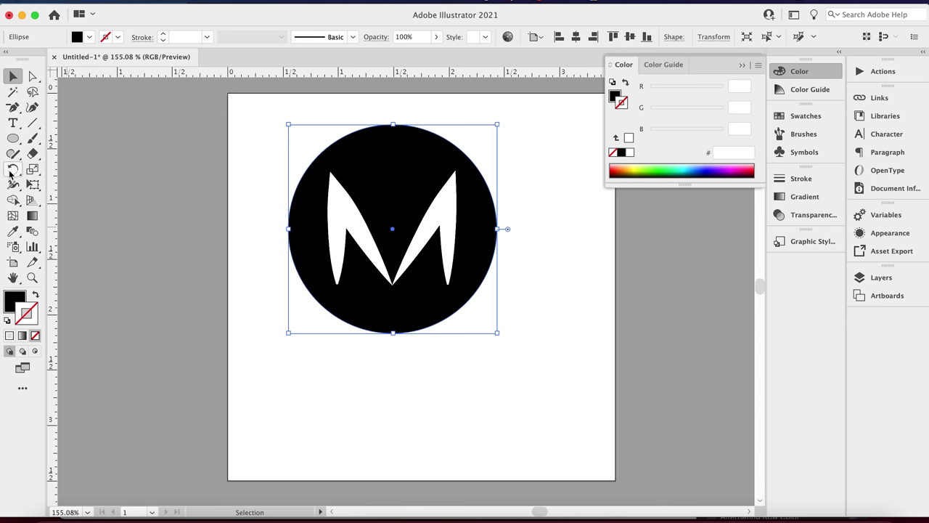
{"action": "left_click", "coordinate": [13, 185]}
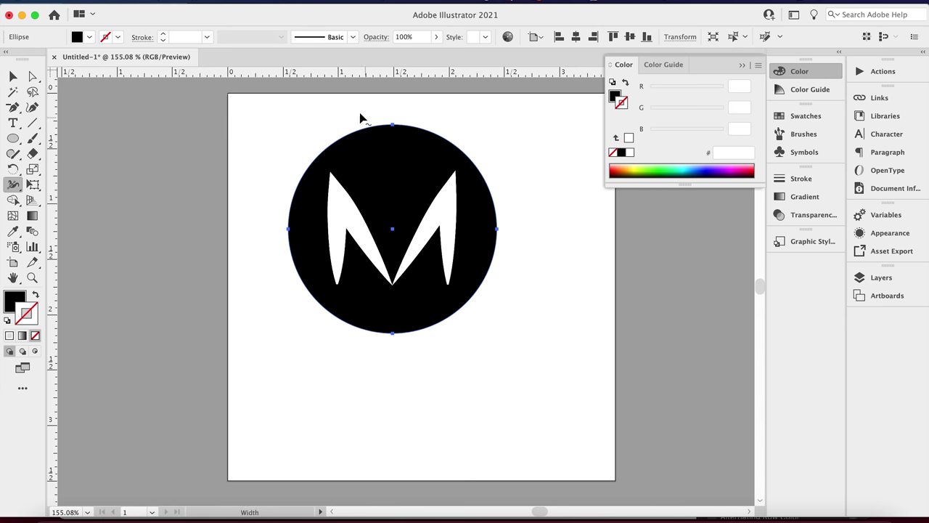
{"action": "key", "text": "super"}
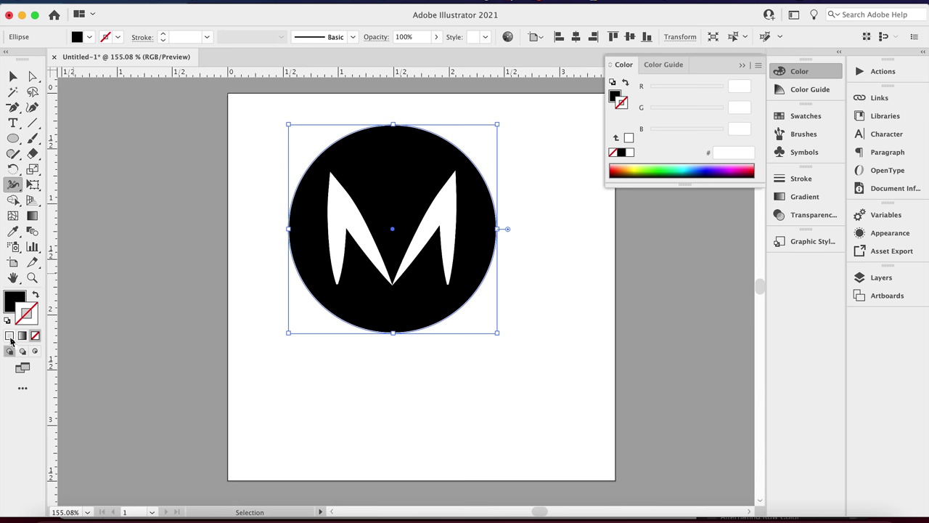
{"action": "left_click", "coordinate": [9, 337]}
Step: Set the circle's stroke to yellow and raise its stroke weight
{"action": "key", "text": "super"}
{"action": "left_click_drag", "start_coordinate": [723, 132], "coordinate": [544, 135]}
{"action": "left_click", "coordinate": [164, 34]}
{"action": "left_click", "coordinate": [163, 35]}
{"action": "left_click", "coordinate": [163, 34]}
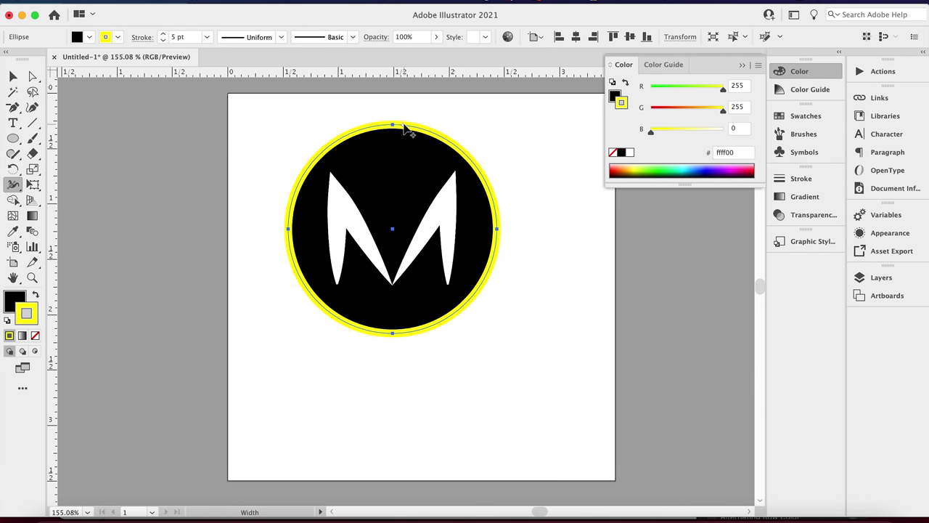
Step: Try width-point changes on the yellow ring, undoing the unwanted ones
{"action": "left_click_drag", "start_coordinate": [393, 126], "coordinate": [394, 110]}
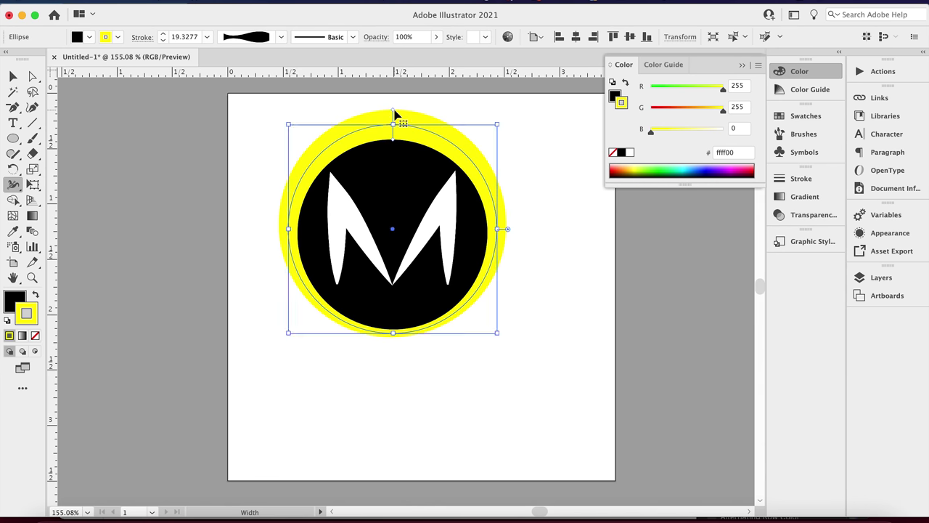
{"action": "key", "text": "super+z"}
{"action": "left_click_drag", "start_coordinate": [393, 125], "coordinate": [395, 135]}
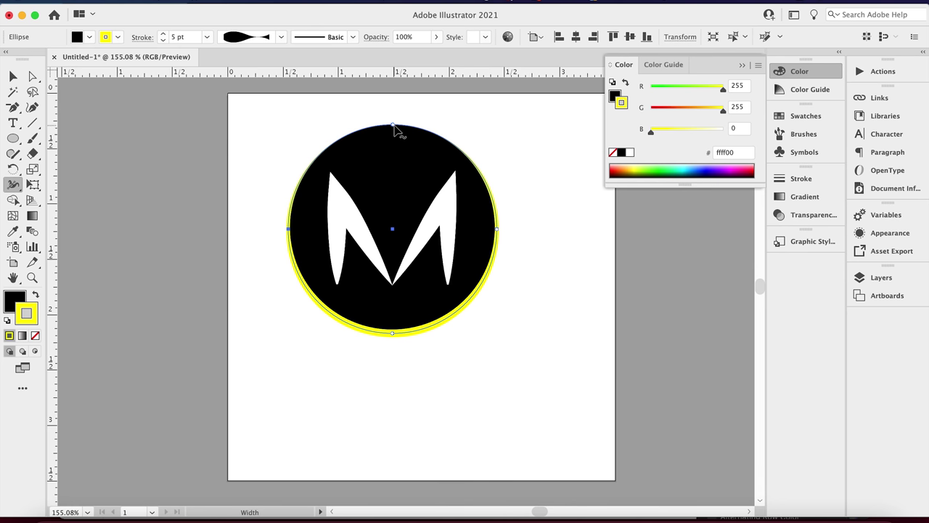
{"action": "key", "text": "super+z"}
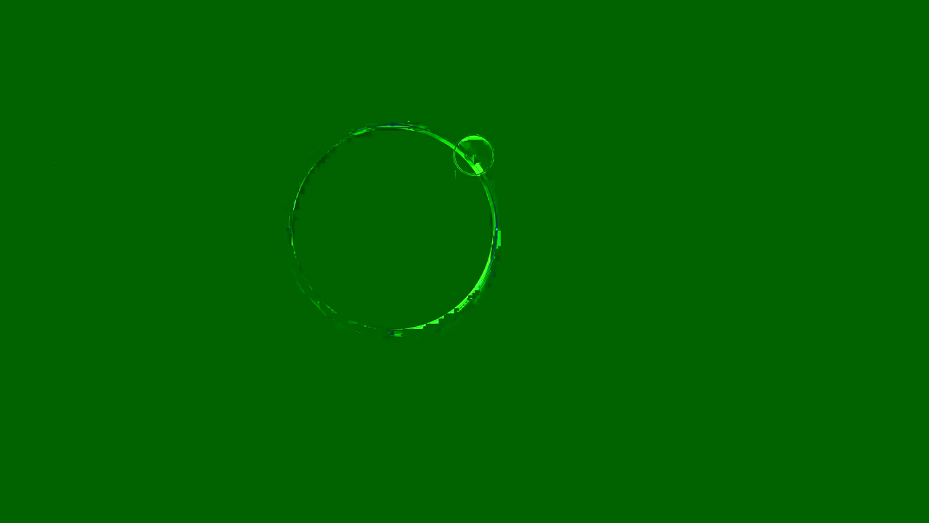
{"action": "left_click", "coordinate": [478, 149]}
{"action": "left_click_drag", "start_coordinate": [478, 149], "coordinate": [462, 162]}
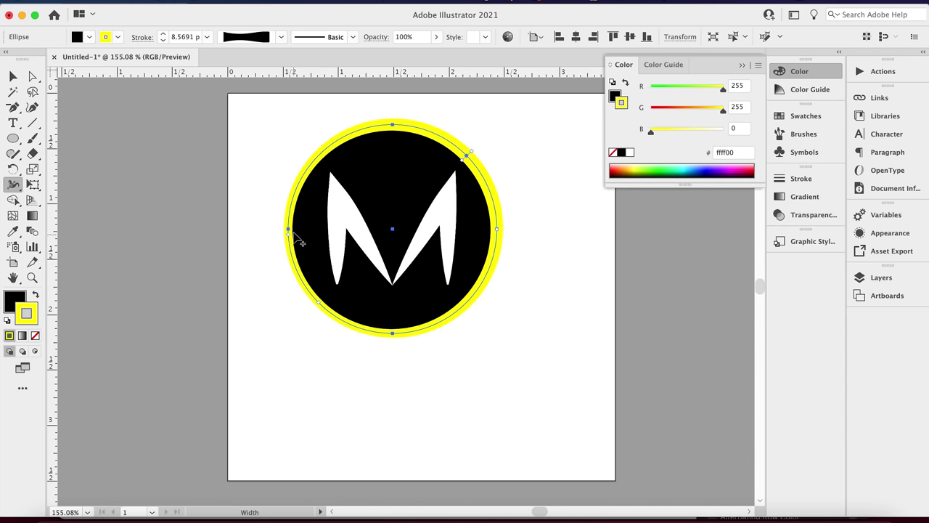
{"action": "left_click_drag", "start_coordinate": [320, 154], "coordinate": [327, 167]}
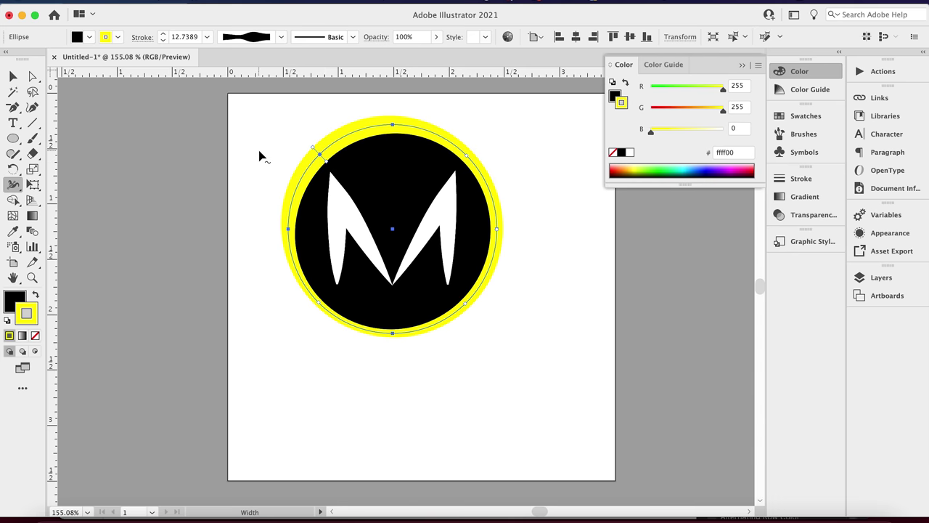
{"action": "key", "text": "super+z"}
Step: Widen the yellow ring at top and bottom and thin it at the sides
{"action": "key", "text": "v"}
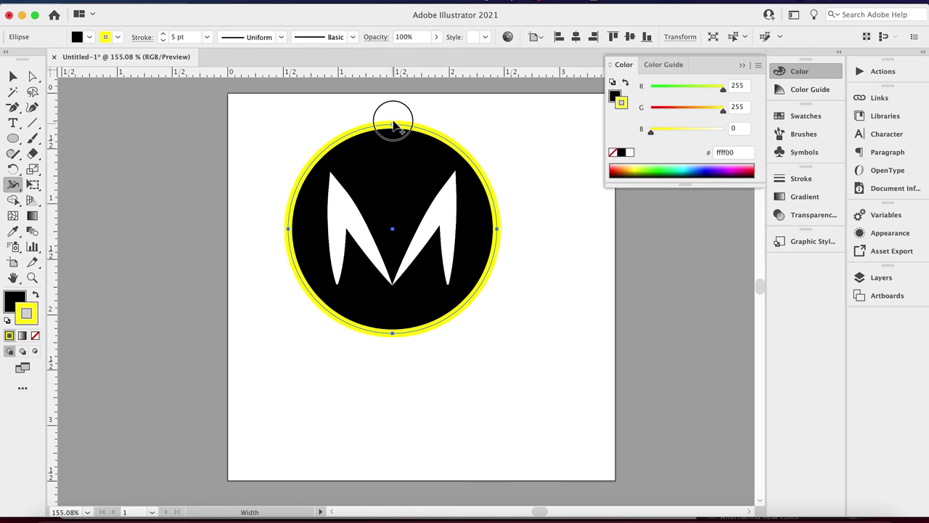
{"action": "left_click_drag", "start_coordinate": [390, 120], "coordinate": [392, 116]}
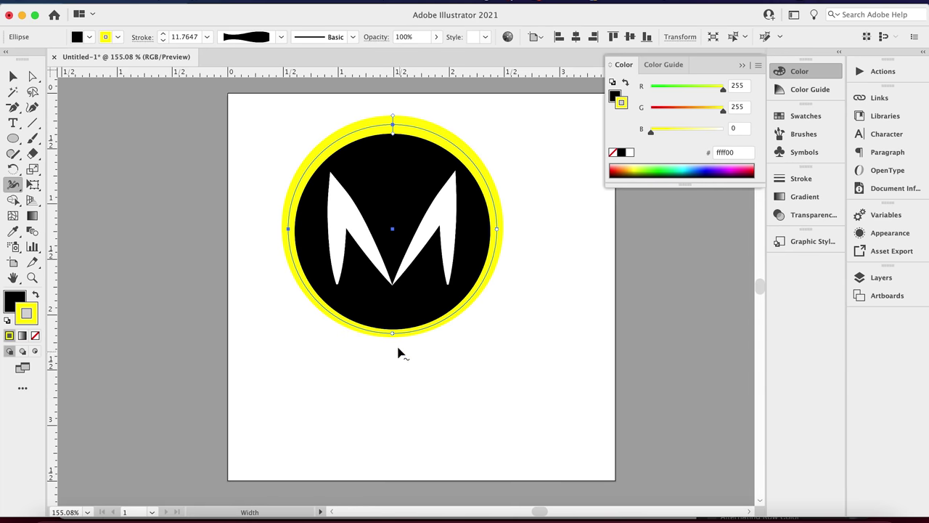
{"action": "left_click_drag", "start_coordinate": [393, 337], "coordinate": [394, 326]}
{"action": "left_click_drag", "start_coordinate": [289, 227], "coordinate": [291, 228]}
{"action": "left_click_drag", "start_coordinate": [498, 231], "coordinate": [497, 230]}
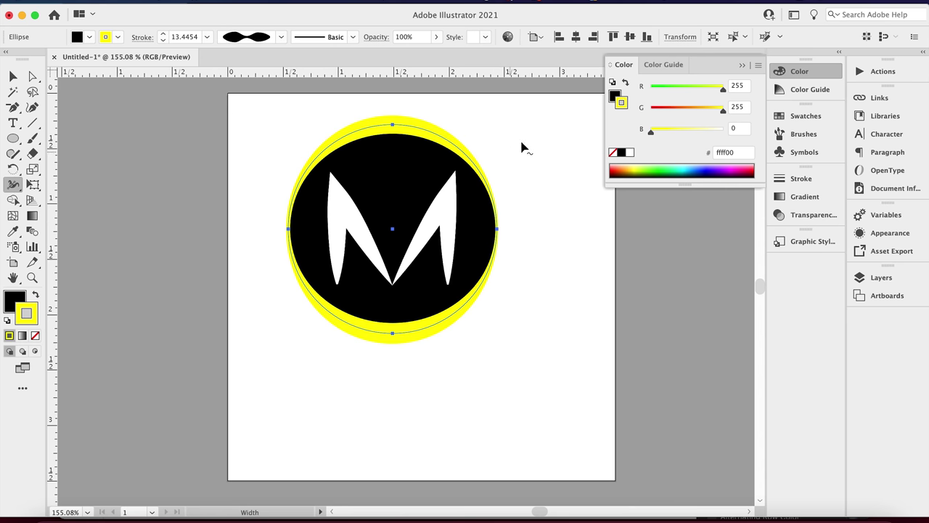
{"action": "key", "text": "v"}
{"action": "left_click", "coordinate": [547, 239]}
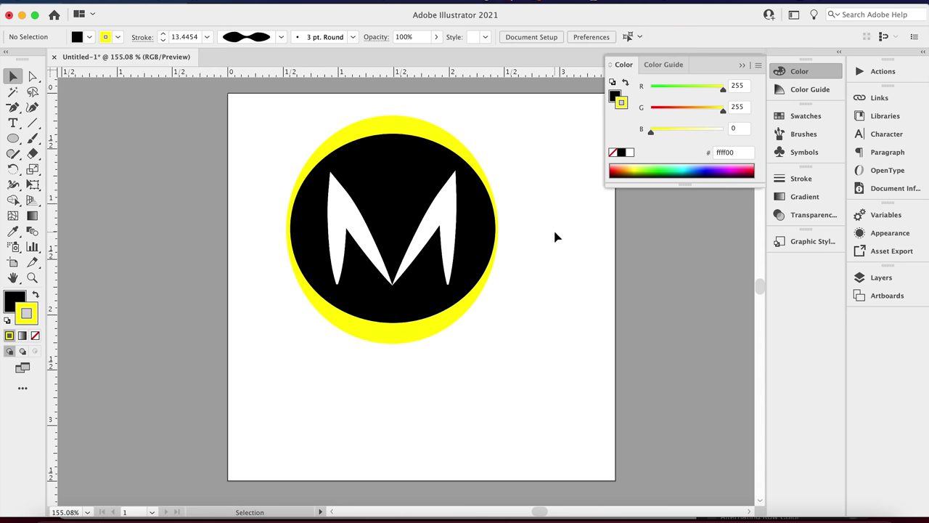
Step: Change the ring's stroke colour to R 49, G 0, B 153 (#310099)
{"action": "left_click", "coordinate": [407, 336]}
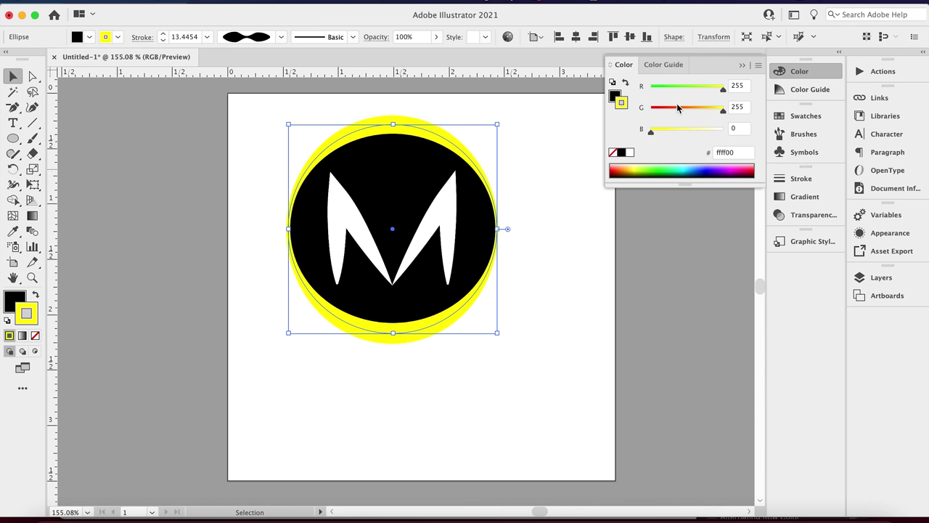
{"action": "left_click_drag", "start_coordinate": [674, 110], "coordinate": [581, 110]}
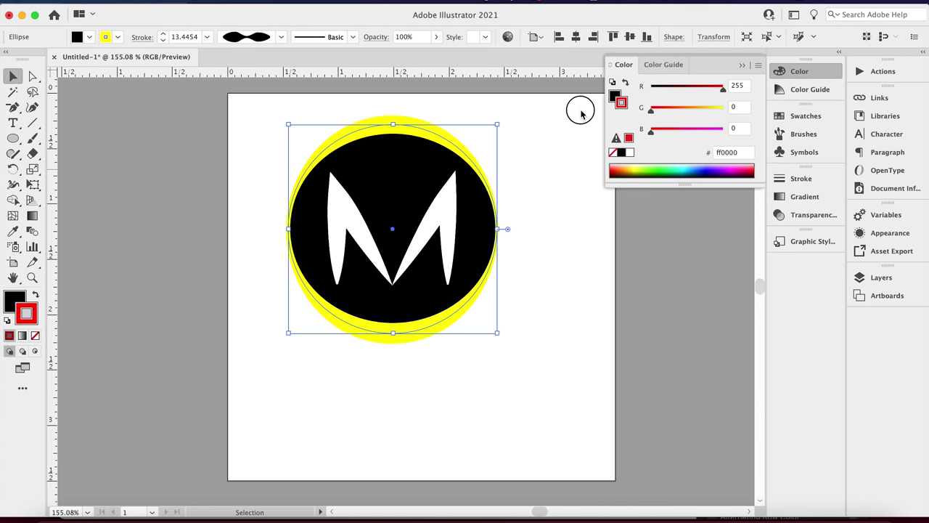
{"action": "left_click", "coordinate": [666, 88]}
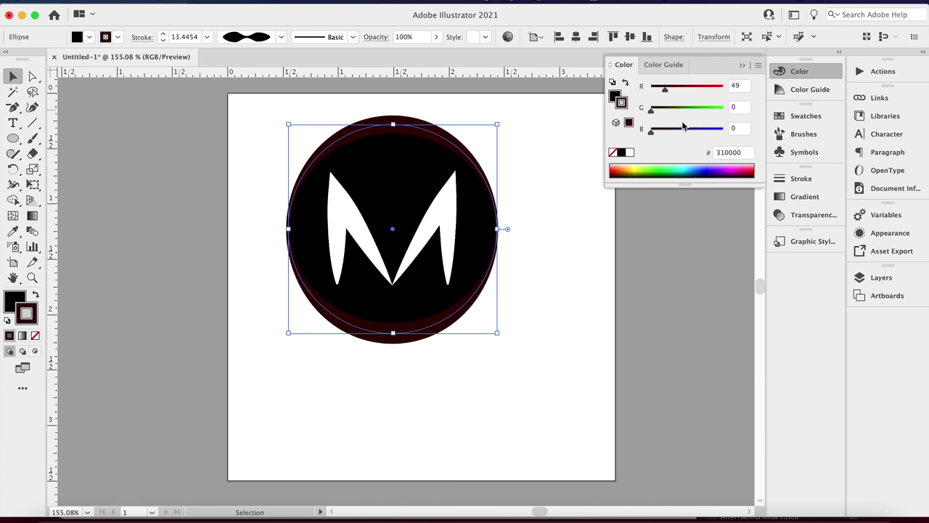
{"action": "left_click", "coordinate": [721, 129]}
{"action": "left_click", "coordinate": [695, 129]}
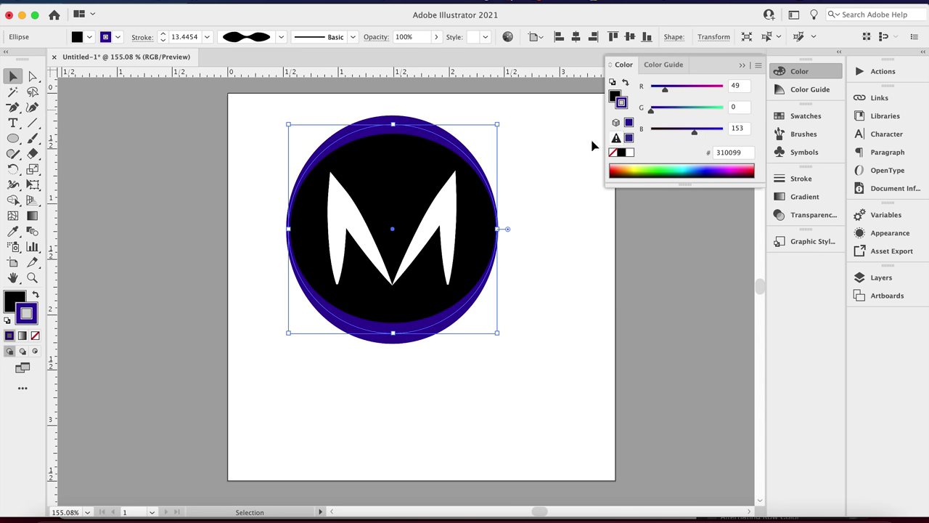
{"action": "left_click", "coordinate": [565, 186]}
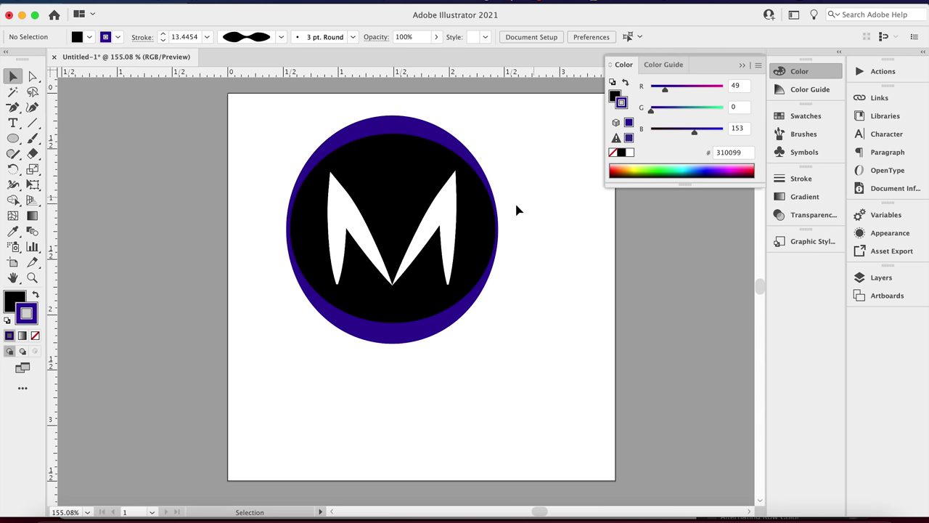
{"action": "left_click", "coordinate": [378, 186]}
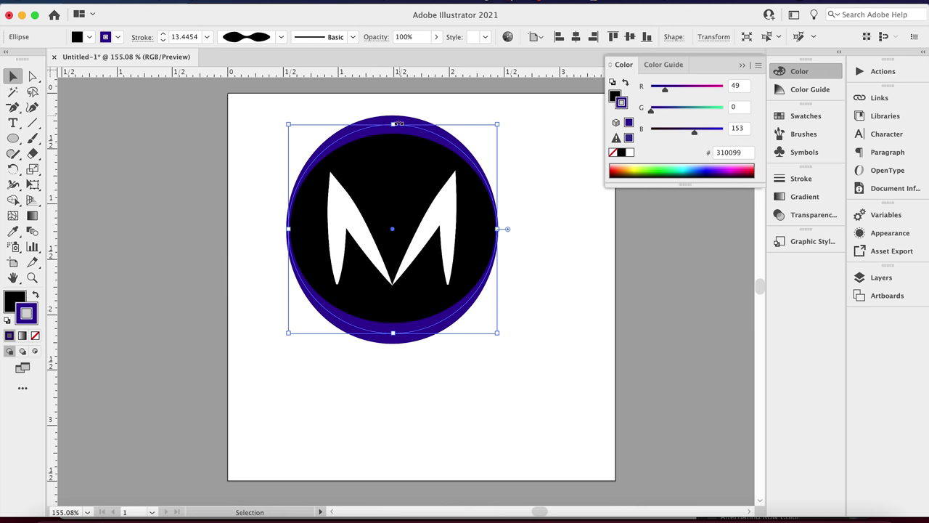
{"action": "left_click", "coordinate": [239, 154]}
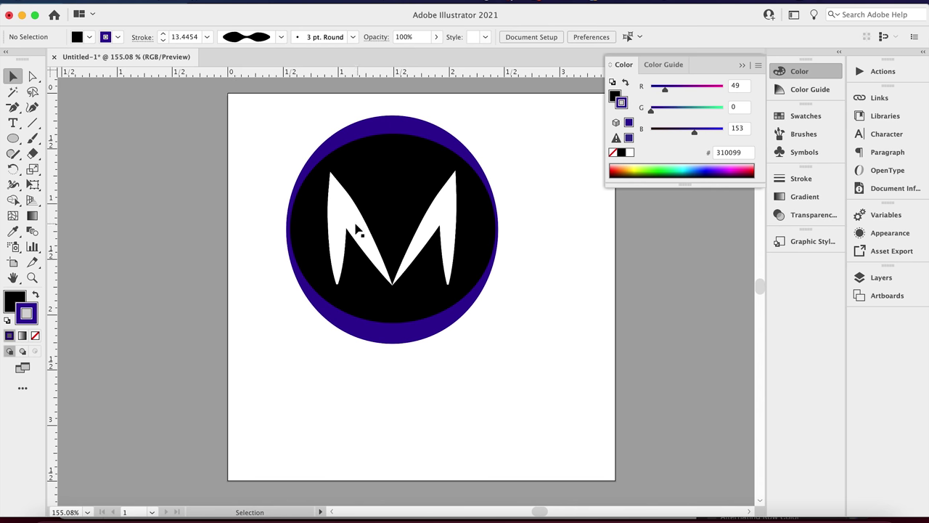
{"action": "left_click", "coordinate": [357, 136]}
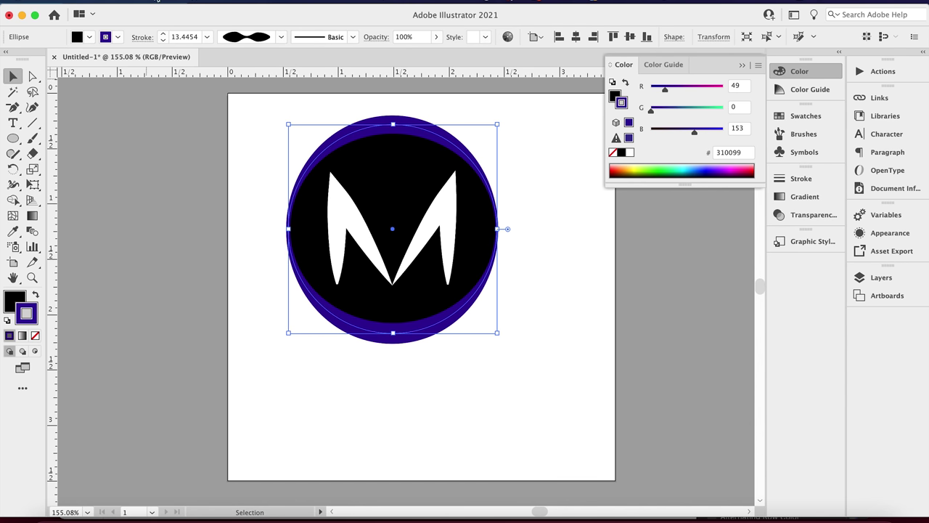
{"action": "left_click", "coordinate": [155, 2]}
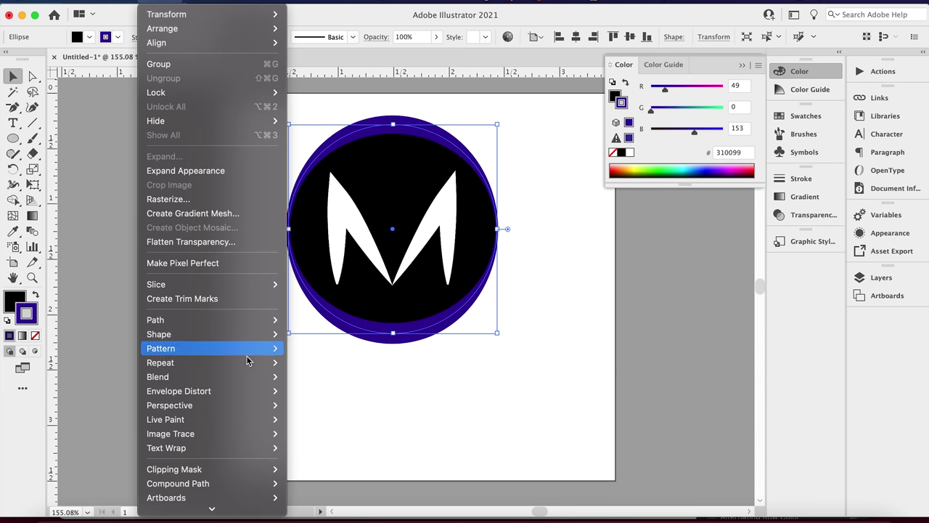
Step: Outline the ring's stroke into filled shapes and reselect the resulting group
{"action": "mouse_move", "coordinate": [270, 323]}
{"action": "left_click", "coordinate": [320, 355]}
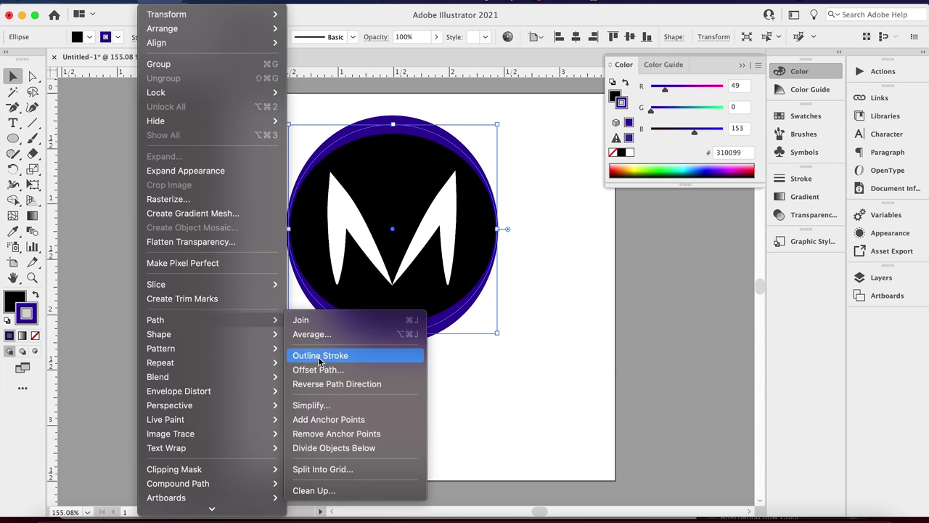
{"action": "left_click", "coordinate": [235, 164]}
{"action": "left_click", "coordinate": [365, 137]}
{"action": "left_click", "coordinate": [366, 138], "text": "shift"}
{"action": "left_click", "coordinate": [367, 137], "text": "shift"}
{"action": "left_click", "coordinate": [367, 136], "text": "shift+super"}
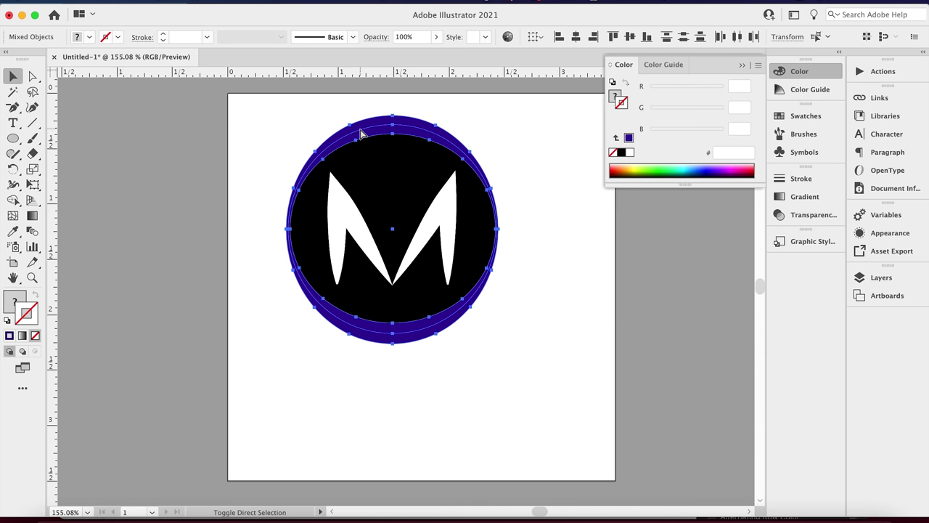
{"action": "left_click", "coordinate": [361, 132], "text": "shift+super"}
{"action": "left_click", "coordinate": [359, 131], "text": "shift+super"}
Step: Drag the black circle off the ring onto the pasteboard and delete it
{"action": "left_click", "coordinate": [266, 127]}
{"action": "left_click", "coordinate": [379, 165]}
{"action": "left_click_drag", "start_coordinate": [379, 165], "coordinate": [195, 186]}
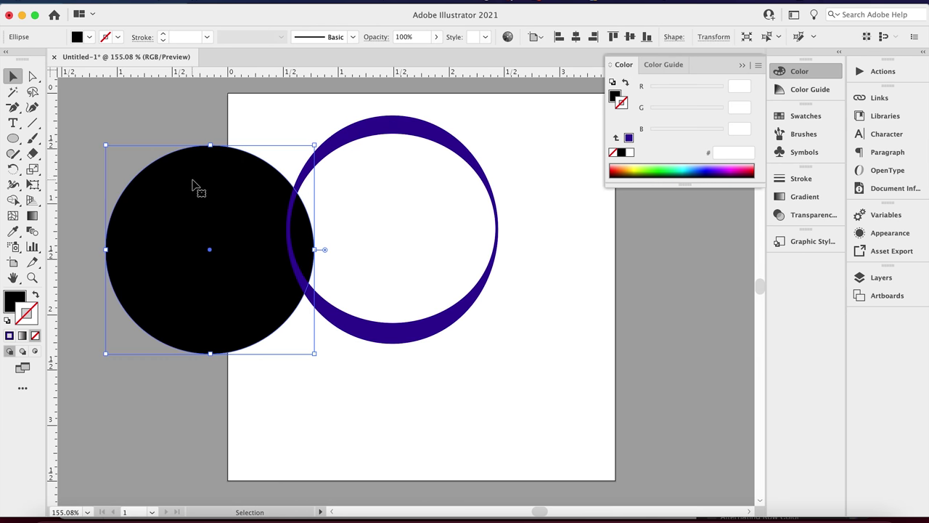
{"action": "key", "text": "Delete"}
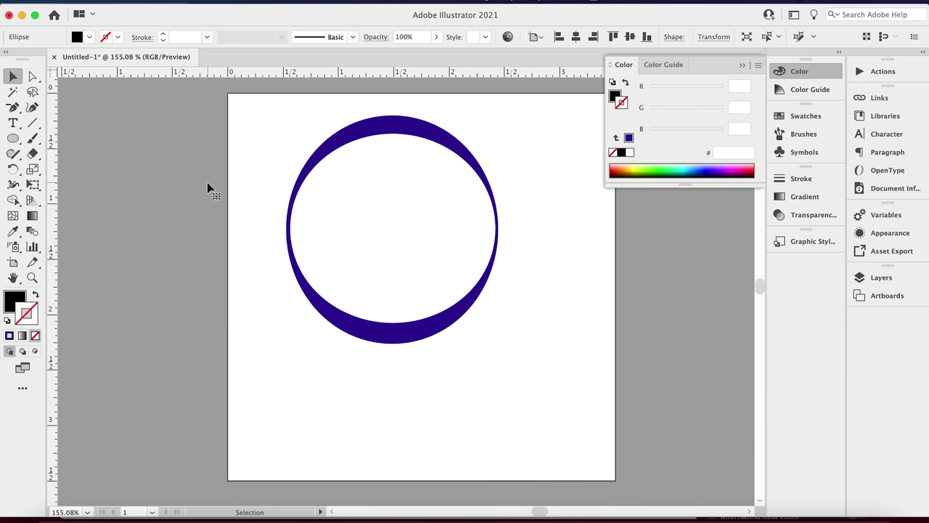
Step: Try sampling the ring's blue onto the M with the Eyedropper, then undo it
{"action": "left_click", "coordinate": [380, 249]}
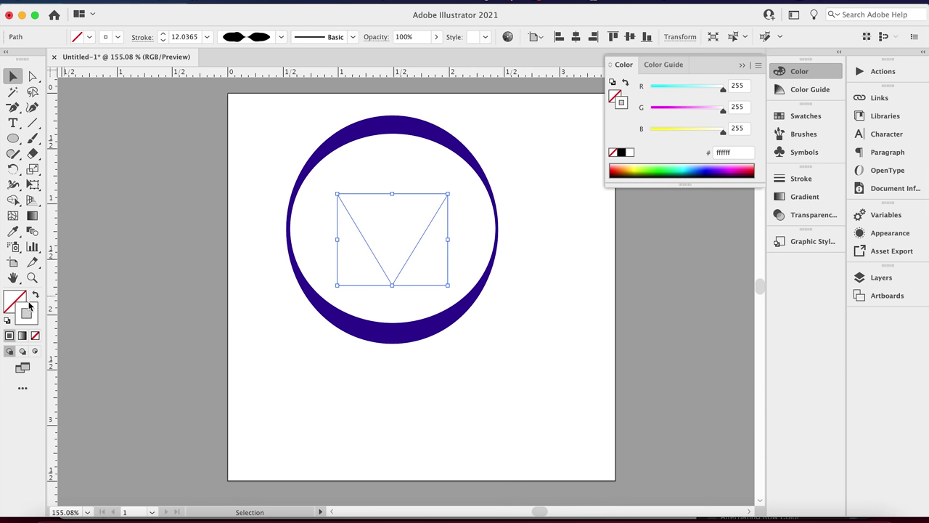
{"action": "left_click", "coordinate": [12, 231]}
{"action": "left_click", "coordinate": [344, 131]}
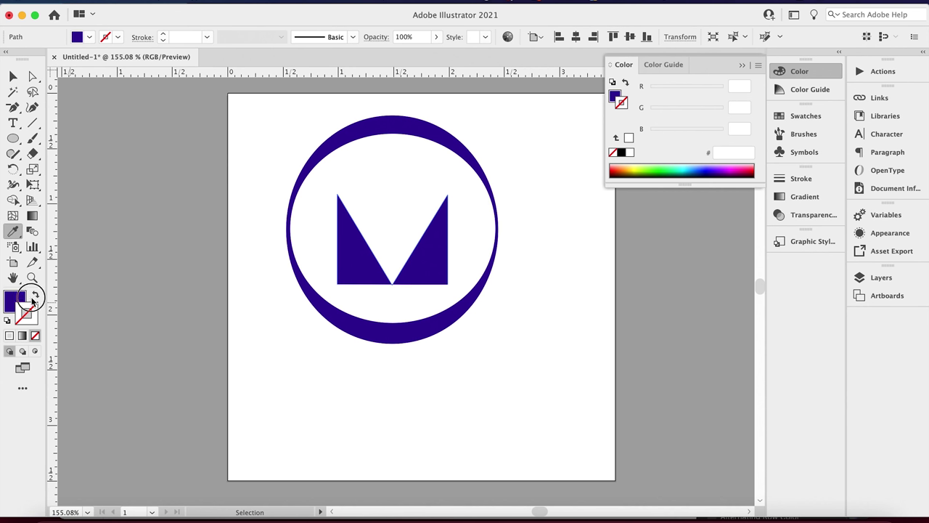
{"action": "left_click", "coordinate": [36, 295]}
{"action": "key", "text": "super+z"}
{"action": "key", "text": "super+z"}
{"action": "key", "text": "super+z"}
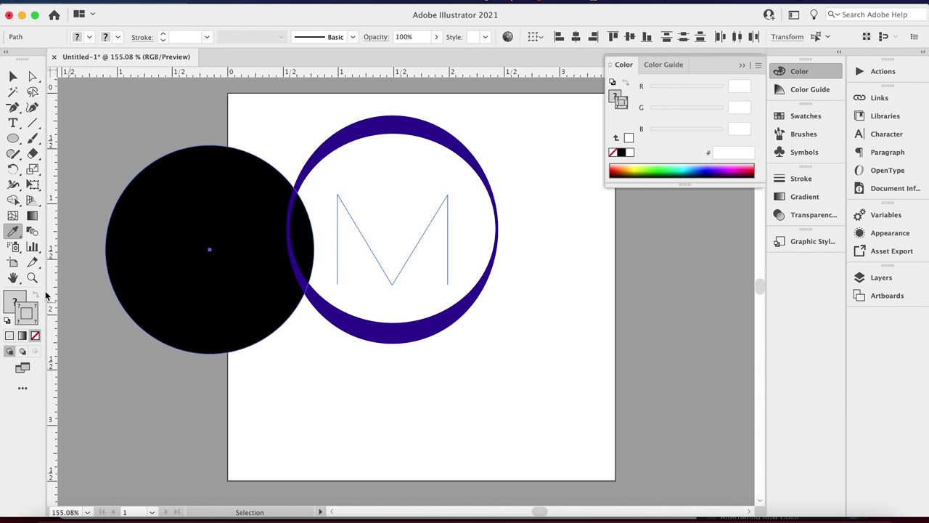
{"action": "key", "text": "super+shift+z"}
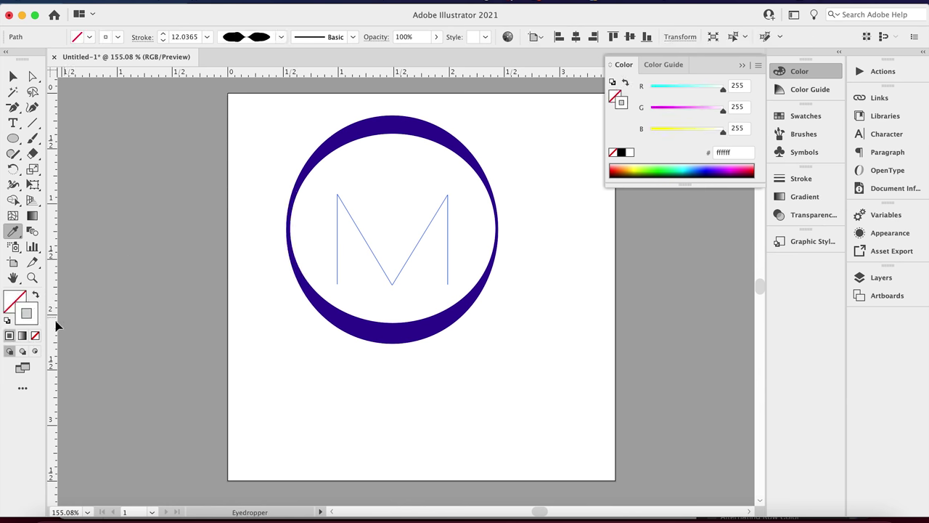
{"action": "key", "text": "v"}
Step: Save the ring's blue (R=49 G=0 B=153) as a new global swatch
{"action": "left_click", "coordinate": [374, 125]}
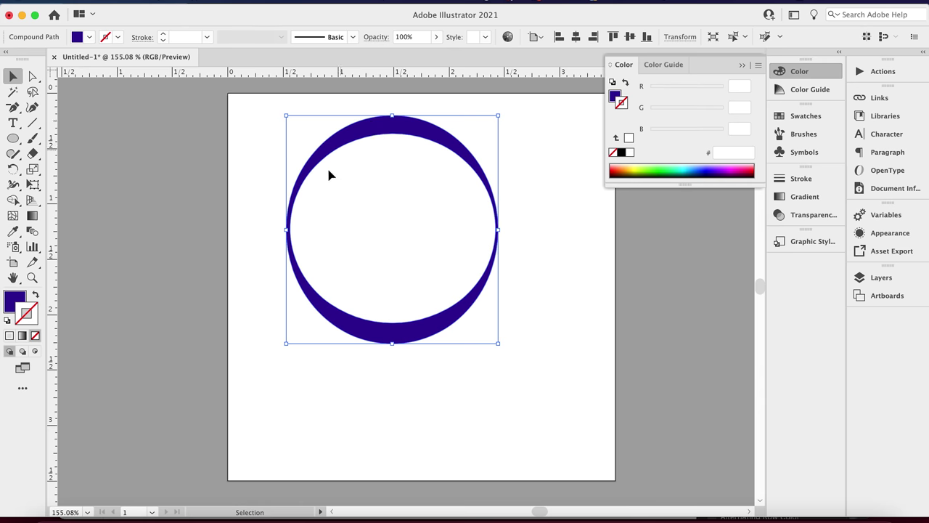
{"action": "left_click", "coordinate": [254, 199]}
{"action": "left_click", "coordinate": [428, 229]}
{"action": "left_click", "coordinate": [371, 151]}
{"action": "left_click", "coordinate": [359, 129]}
{"action": "left_click", "coordinate": [118, 37]}
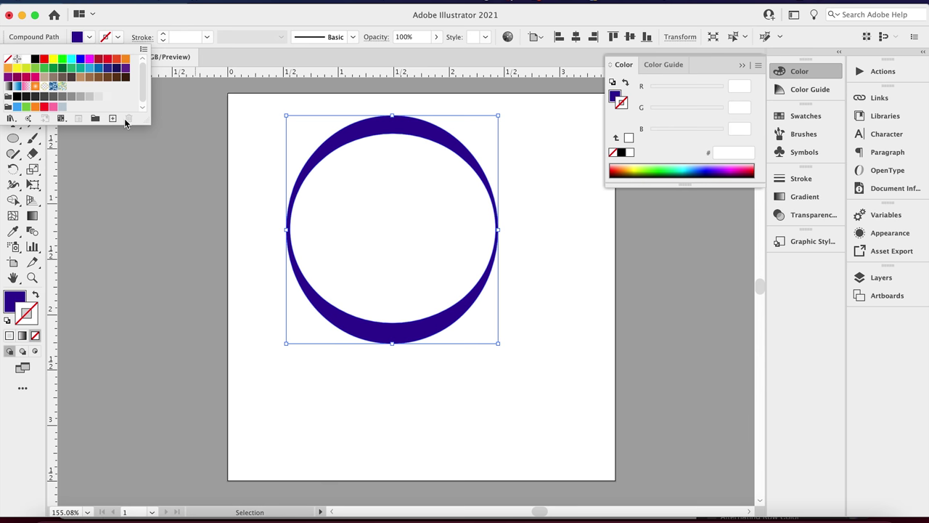
{"action": "left_click", "coordinate": [113, 118]}
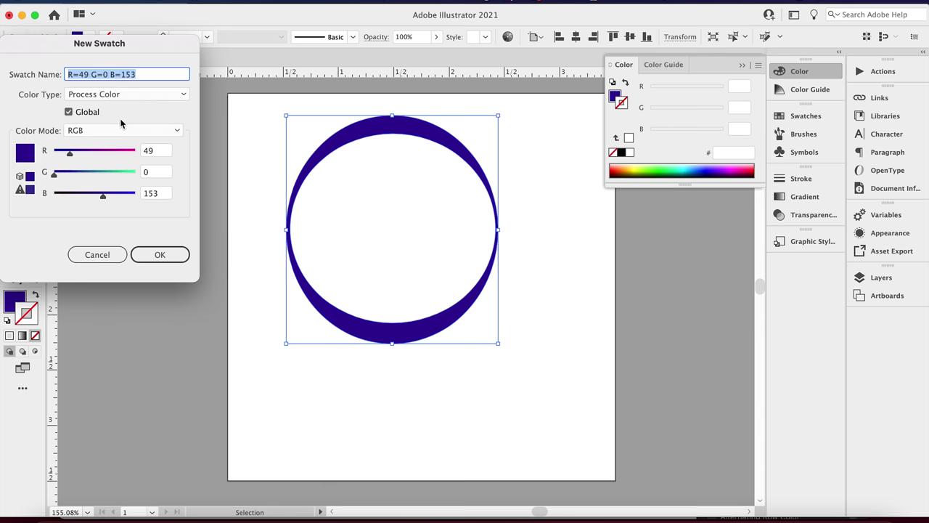
{"action": "key", "text": "Return"}
{"action": "left_click", "coordinate": [384, 228]}
Step: Apply the new dark-blue swatch to the M path's stroke
{"action": "left_click", "coordinate": [382, 247]}
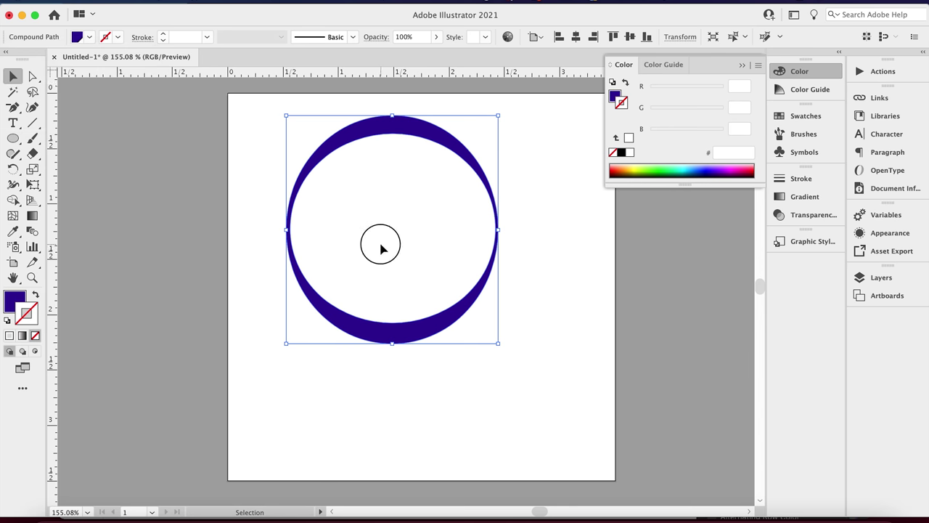
{"action": "left_click", "coordinate": [377, 270]}
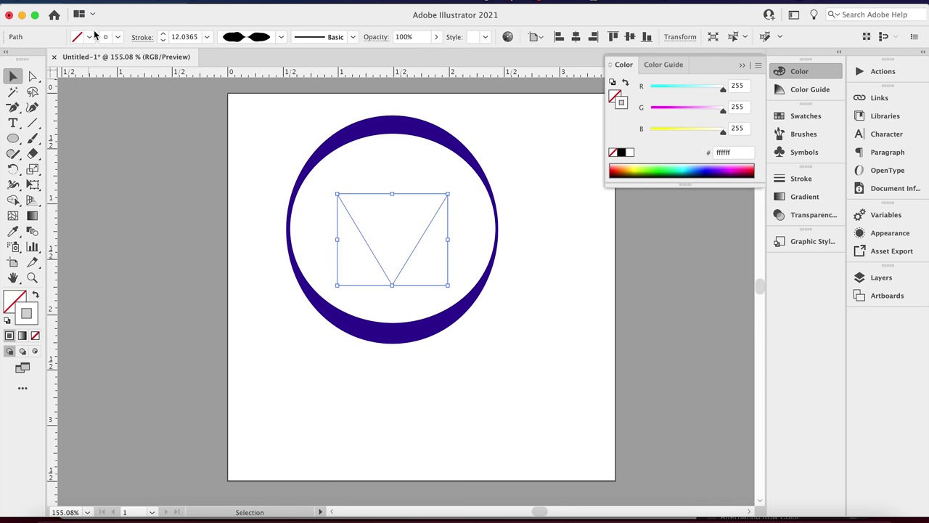
{"action": "left_click", "coordinate": [117, 37]}
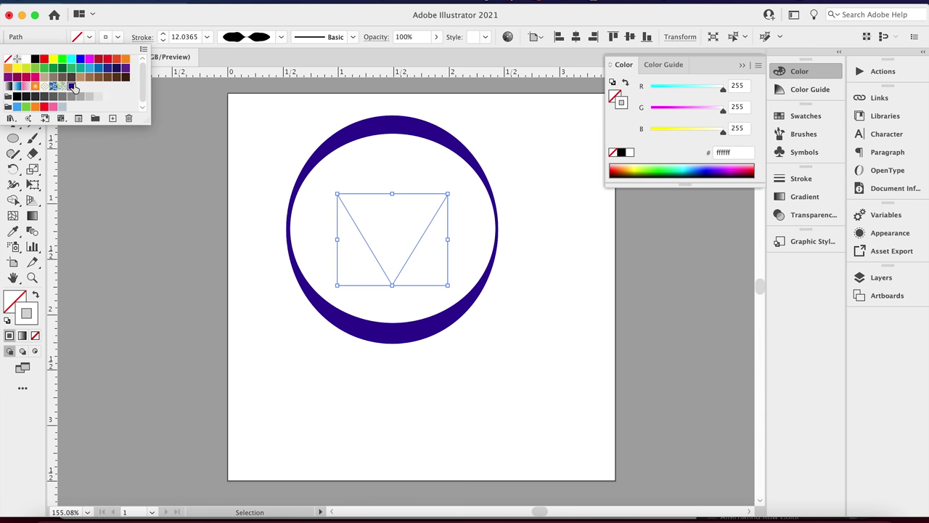
{"action": "left_click", "coordinate": [71, 86]}
{"action": "left_click", "coordinate": [199, 213]}
{"action": "left_click", "coordinate": [209, 217]}
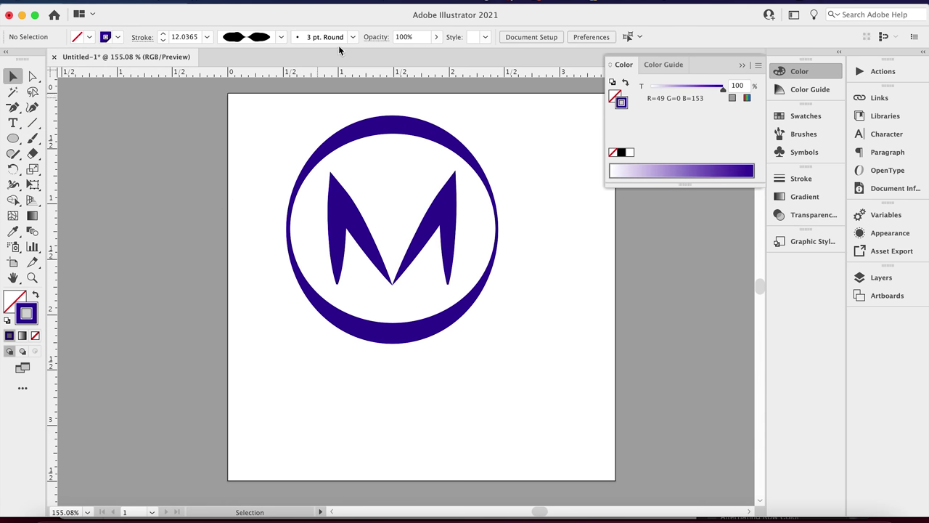
Step: Select the ring logo and type the realtor's first name as text
{"action": "left_click_drag", "start_coordinate": [245, 119], "coordinate": [508, 372]}
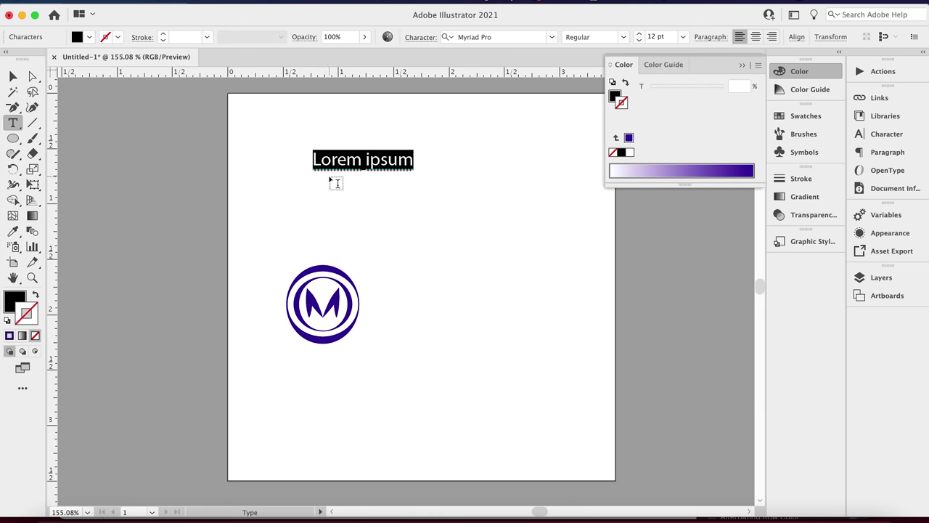
{"action": "type", "text": "Mariselo"}
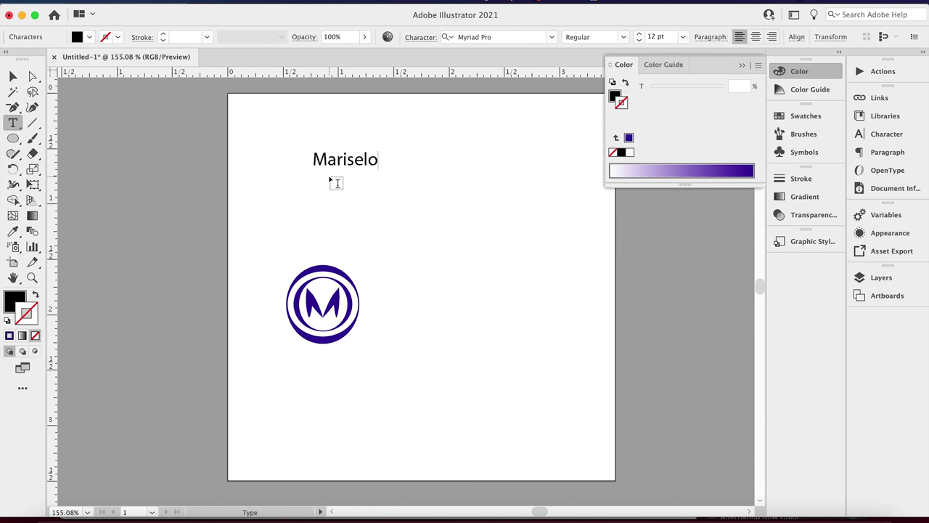
{"action": "key", "text": "Escape"}
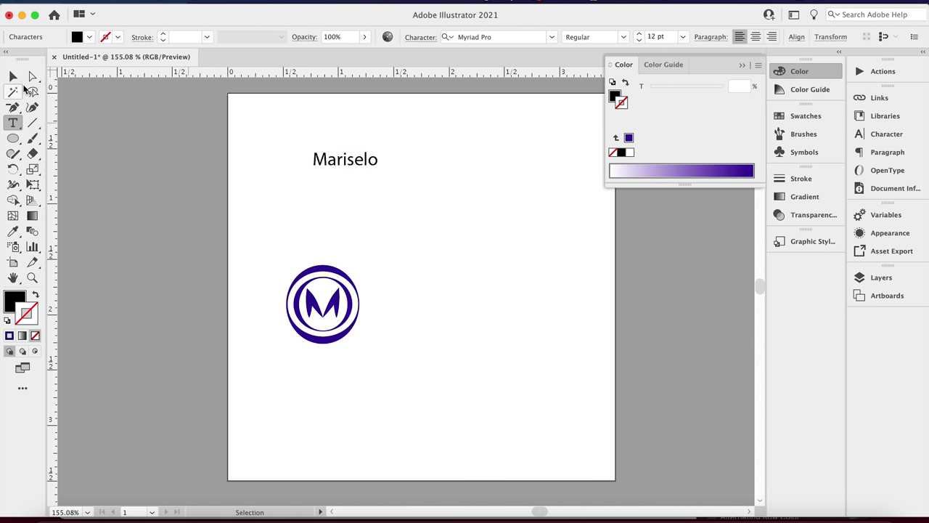
{"action": "left_click", "coordinate": [13, 75]}
Step: Duplicate the first name just below and replace the copy with the surname
{"action": "left_click_drag", "start_coordinate": [358, 161], "coordinate": [357, 184]}
{"action": "key", "text": "t"}
{"action": "double_click", "coordinate": [349, 183]}
{"action": "type", "text": "Armenta"}
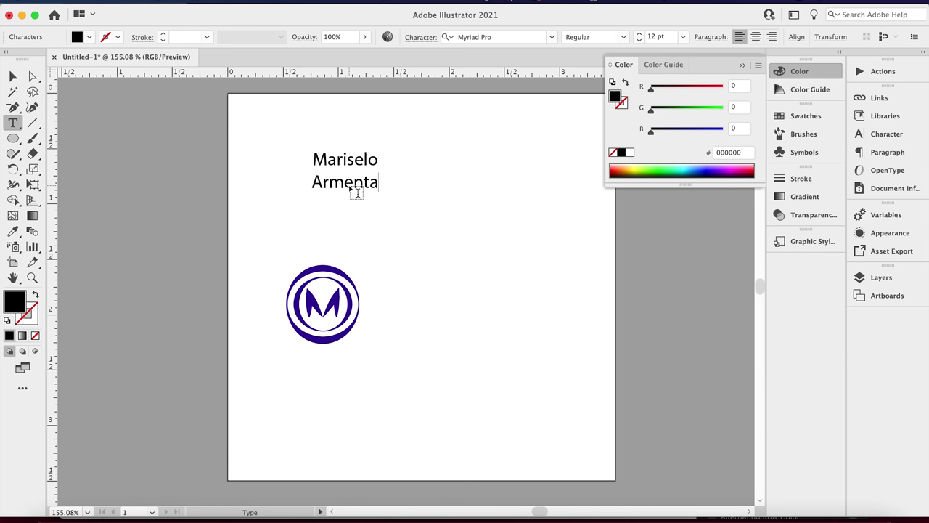
{"action": "key", "text": "Escape"}
{"action": "left_click", "coordinate": [255, 224]}
Step: Copy the surname near the artboard bottom and prefix the first name for a one-line full name
{"action": "left_click_drag", "start_coordinate": [335, 187], "coordinate": [408, 449]}
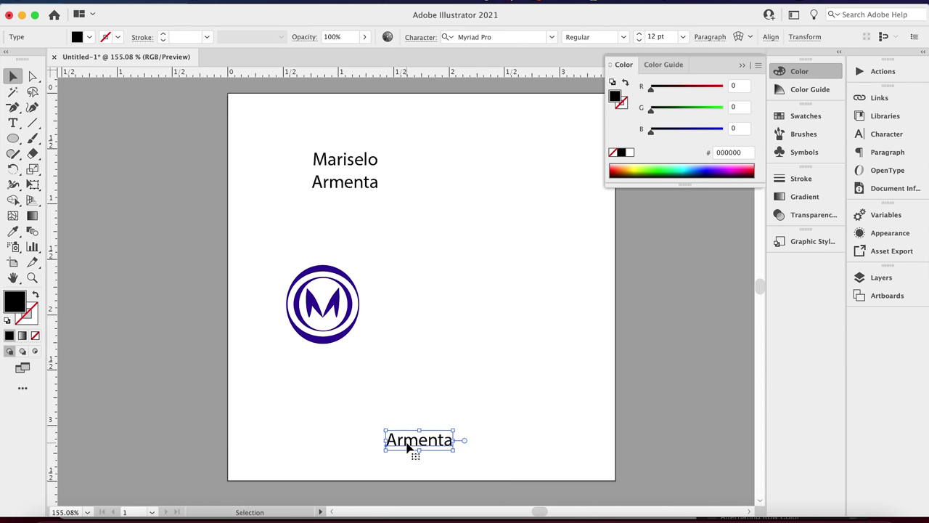
{"action": "key", "text": "t"}
{"action": "left_click", "coordinate": [390, 439]}
{"action": "type", "text": "Mariselo"}
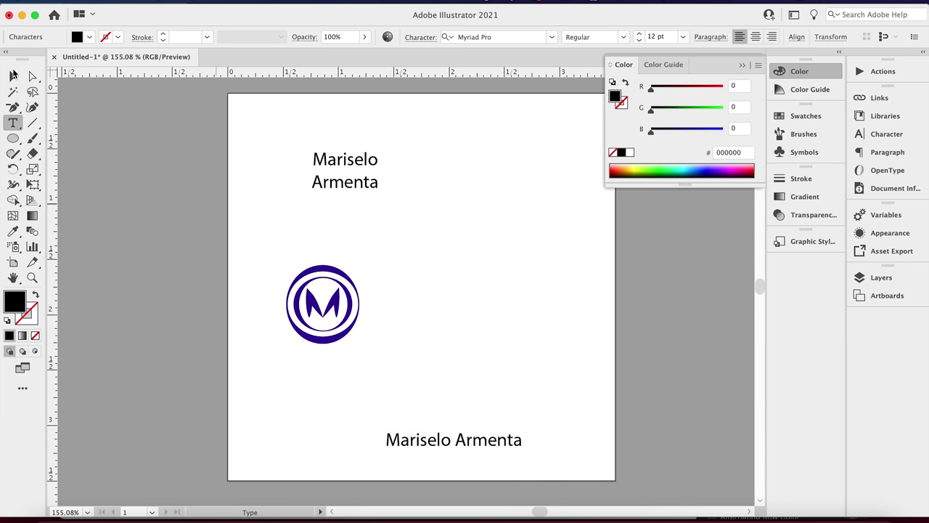
{"action": "left_click", "coordinate": [13, 74]}
Step: Set the full name in Big Caslon Medium, move it under the logo, and stretch the M wide
{"action": "left_click", "coordinate": [552, 37]}
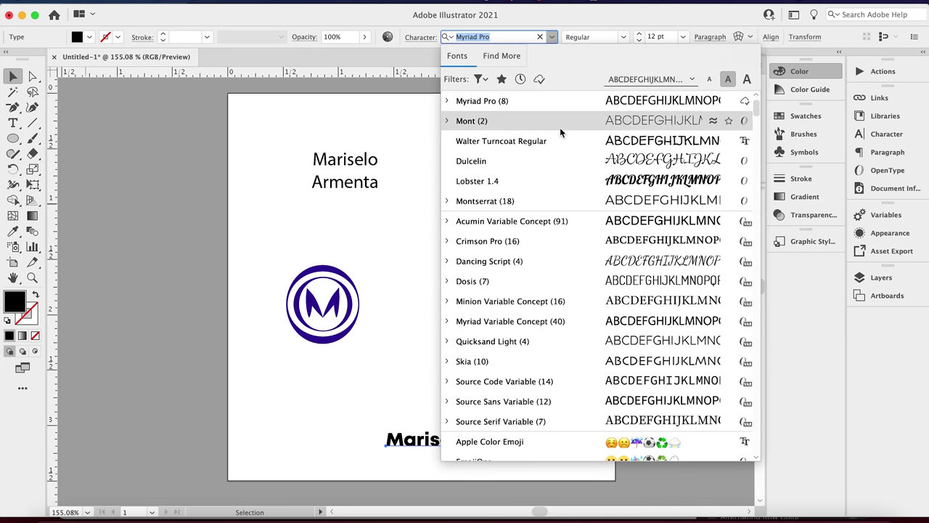
{"action": "scroll", "coordinate": [629, 361], "scroll_direction": "down", "scroll_amount": 2}
{"action": "scroll", "coordinate": [629, 360], "scroll_direction": "down", "scroll_amount": 10}
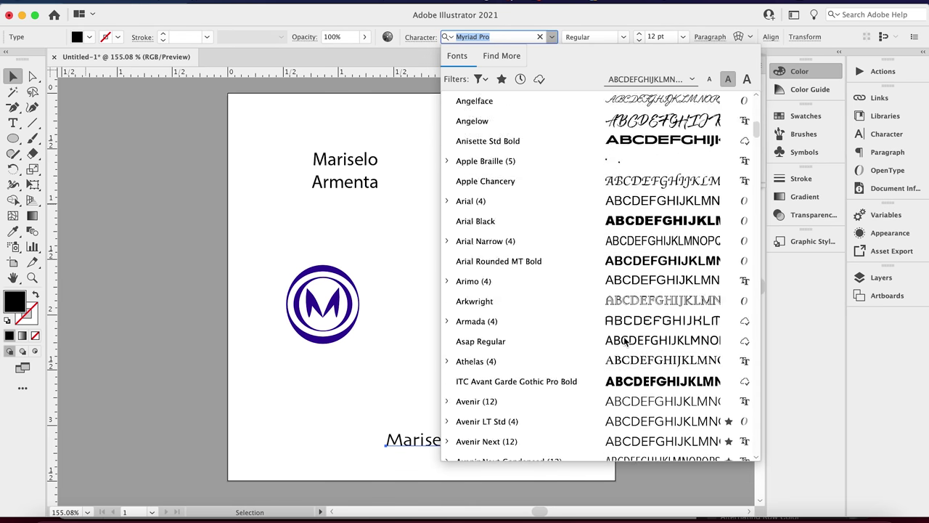
{"action": "scroll", "coordinate": [617, 262], "scroll_direction": "down", "scroll_amount": 9}
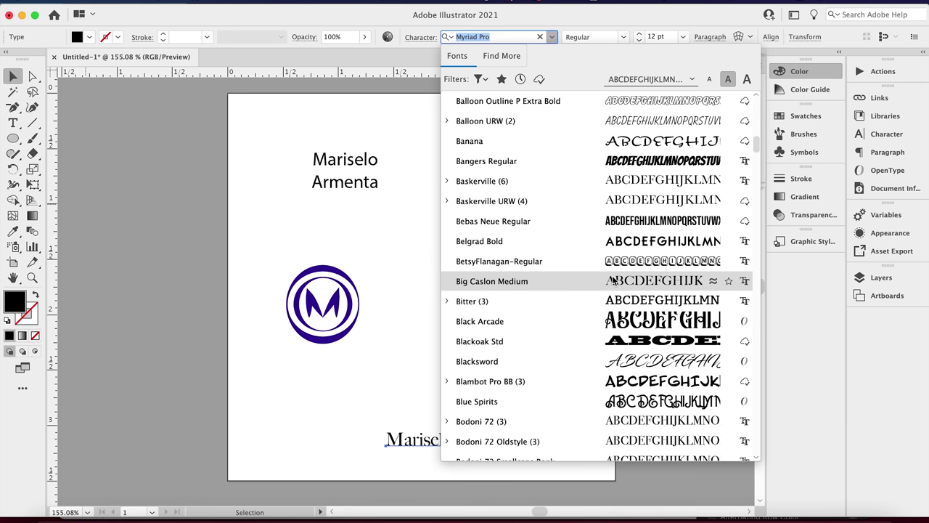
{"action": "left_click", "coordinate": [614, 281]}
{"action": "left_click", "coordinate": [491, 354]}
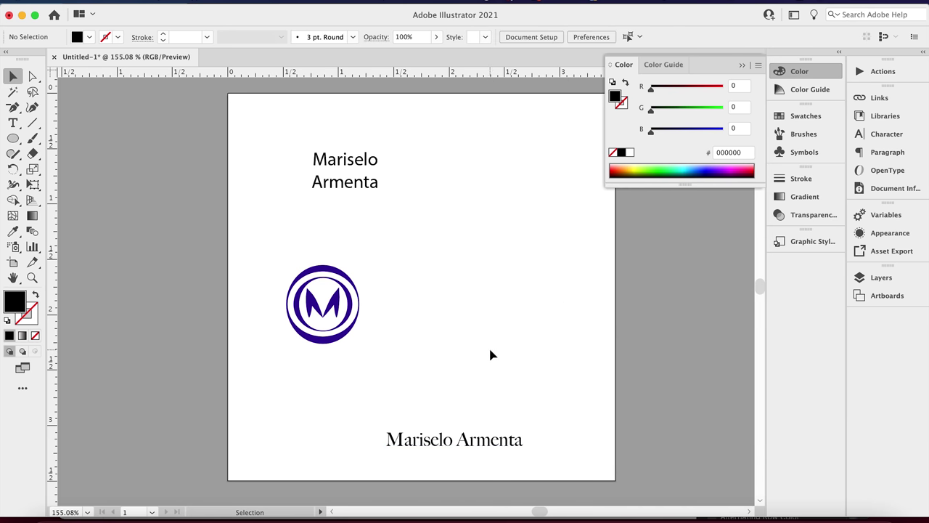
{"action": "left_click_drag", "start_coordinate": [483, 441], "coordinate": [439, 363]}
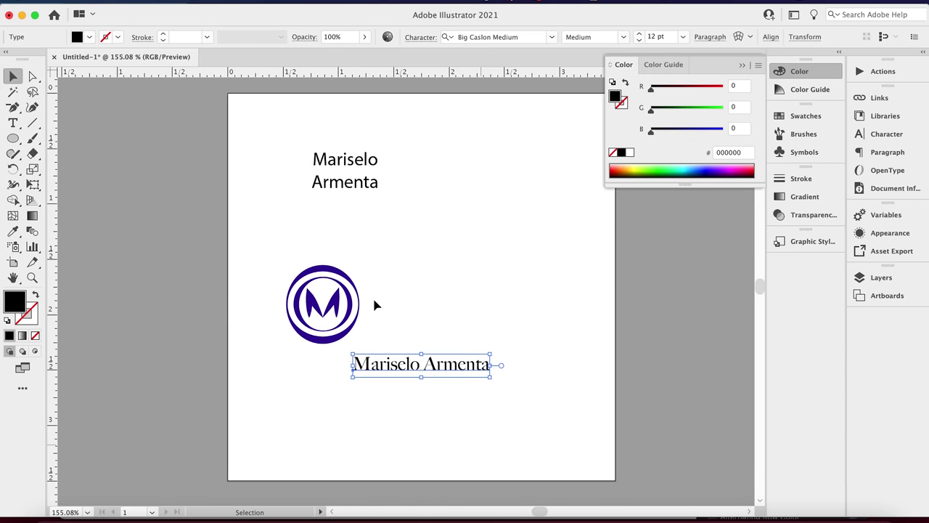
{"action": "left_click", "coordinate": [343, 306]}
{"action": "left_click_drag", "start_coordinate": [347, 318], "coordinate": [496, 354]}
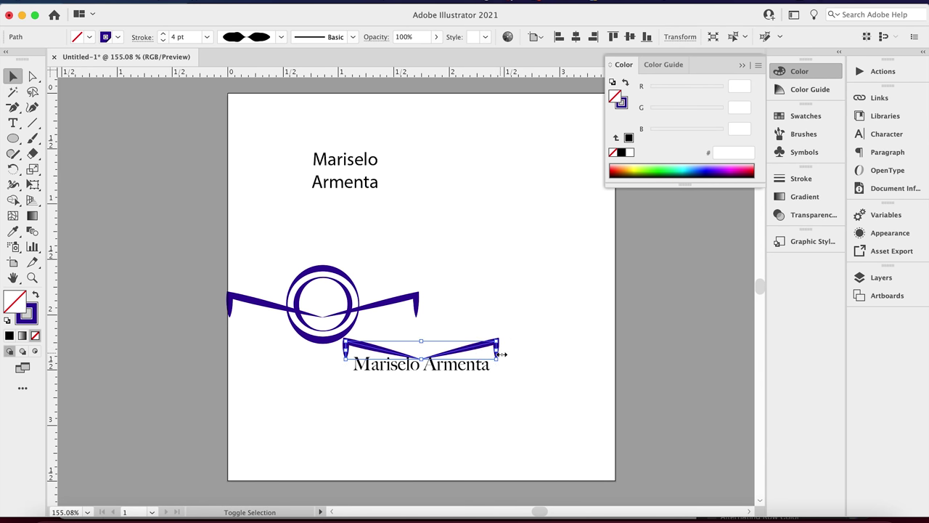
Step: Nudge the stretched M copy onto the name and marquee-select the ring logo
{"action": "key", "text": "shift+Up"}
{"action": "key", "text": "Down"}
{"action": "key", "text": "Down"}
{"action": "key", "text": "Down"}
{"action": "key", "text": "Down"}
{"action": "key", "text": "Down"}
{"action": "key", "text": "Down"}
{"action": "key", "text": "Down"}
{"action": "key", "text": "Down"}
{"action": "key", "text": "Down"}
{"action": "key", "text": "Down"}
{"action": "key", "text": "Down"}
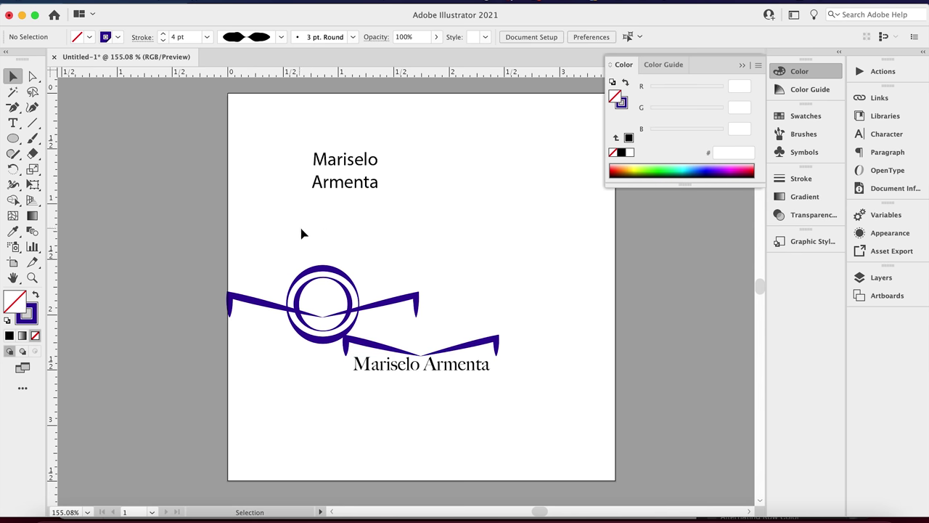
{"action": "left_click_drag", "start_coordinate": [241, 258], "coordinate": [194, 200]}
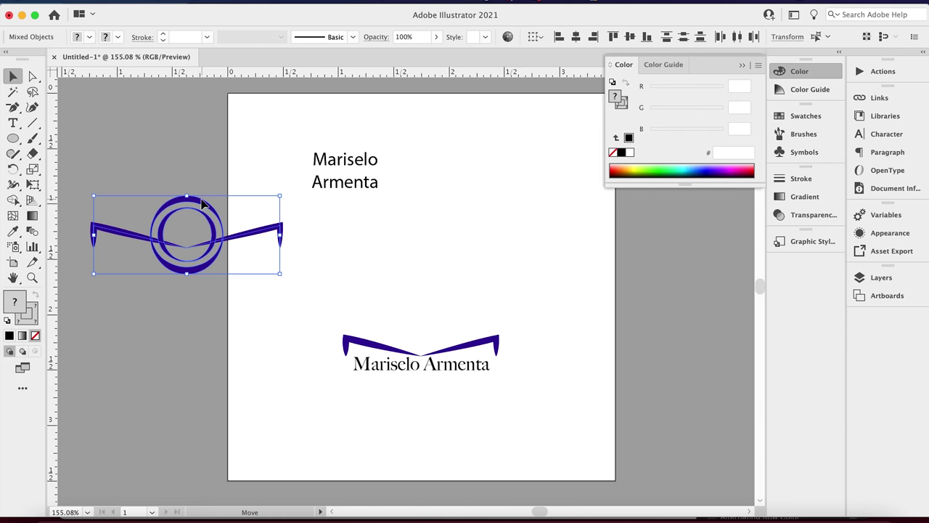
Step: Shrink the ring in the left logo and move that logo off to the far left
{"action": "left_click", "coordinate": [205, 150]}
{"action": "left_click", "coordinate": [185, 196]}
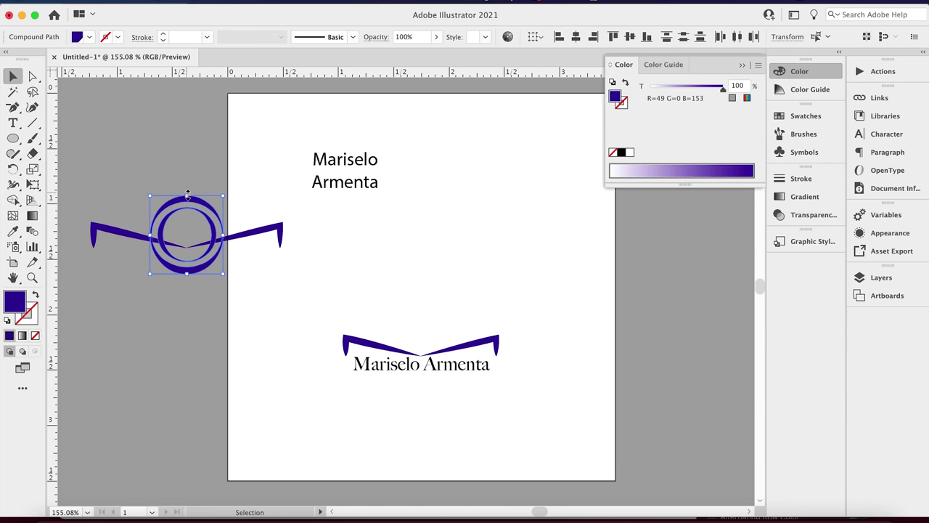
{"action": "left_click_drag", "start_coordinate": [187, 195], "coordinate": [184, 213]}
{"action": "left_click", "coordinate": [190, 184]}
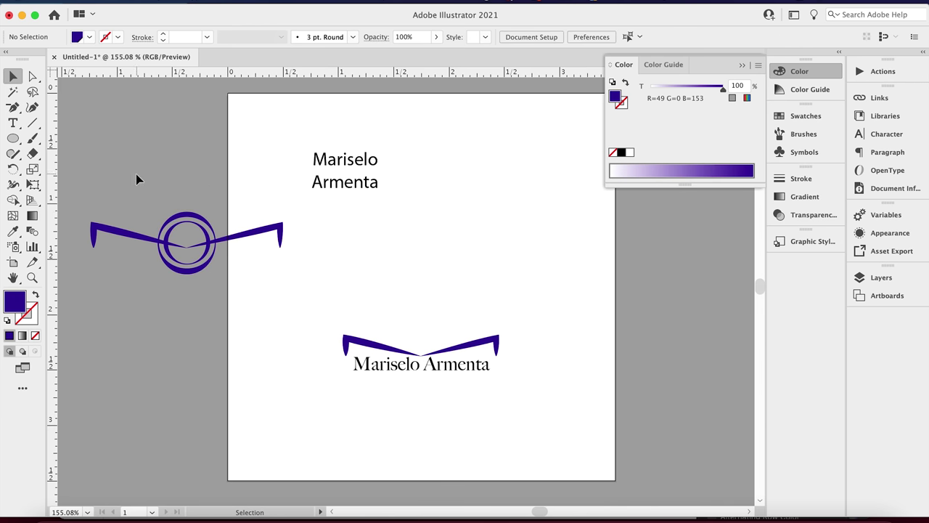
{"action": "left_click_drag", "start_coordinate": [253, 197], "coordinate": [128, 259]}
{"action": "left_click_drag", "start_coordinate": [255, 231], "coordinate": [77, 237]}
{"action": "left_click", "coordinate": [222, 221]}
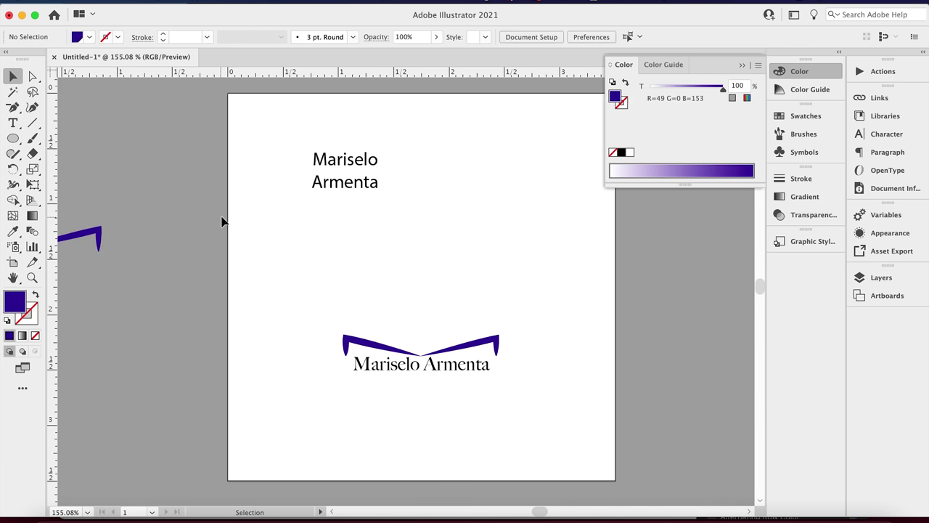
Step: Make the roof-shaped wing path over the name slightly taller
{"action": "left_click", "coordinate": [462, 350]}
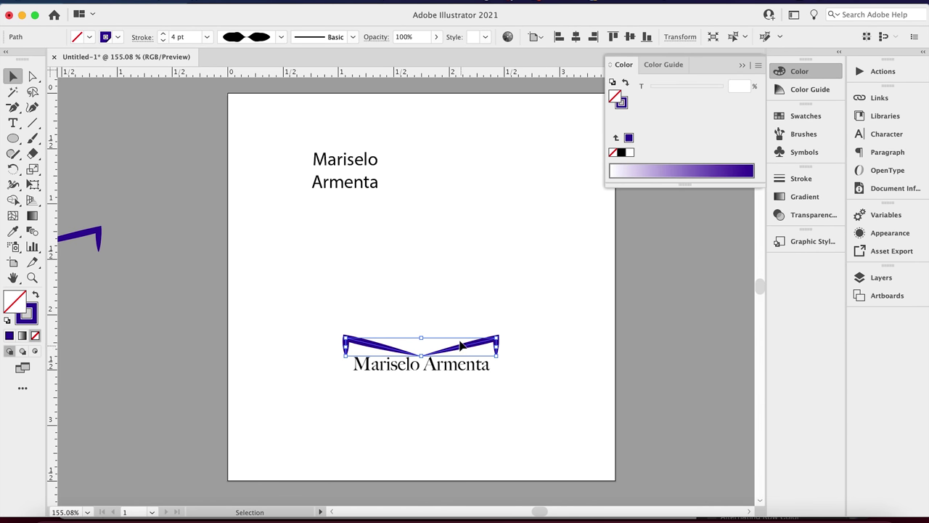
{"action": "left_click", "coordinate": [449, 322]}
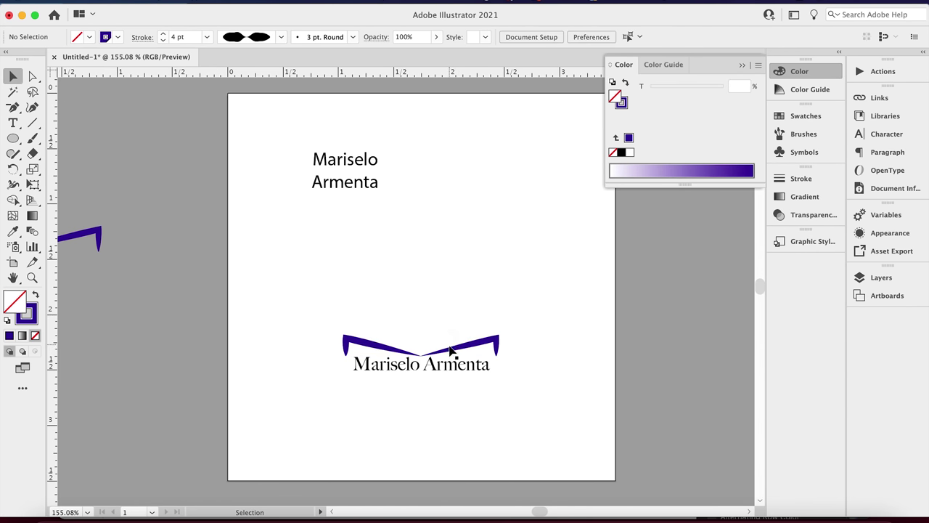
{"action": "left_click", "coordinate": [450, 349]}
{"action": "left_click_drag", "start_coordinate": [421, 336], "coordinate": [421, 329]}
{"action": "key", "text": "ctrl+z"}
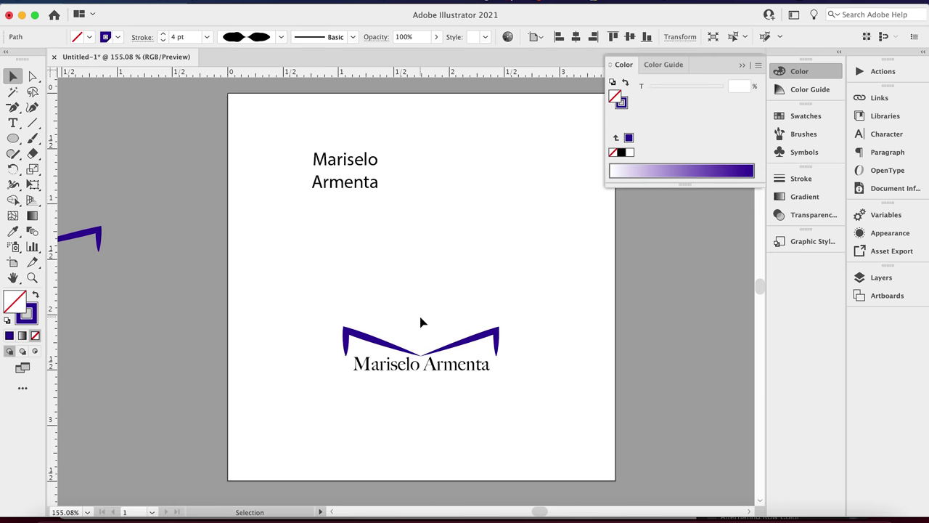
{"action": "left_click", "coordinate": [421, 322]}
{"action": "left_click", "coordinate": [440, 368]}
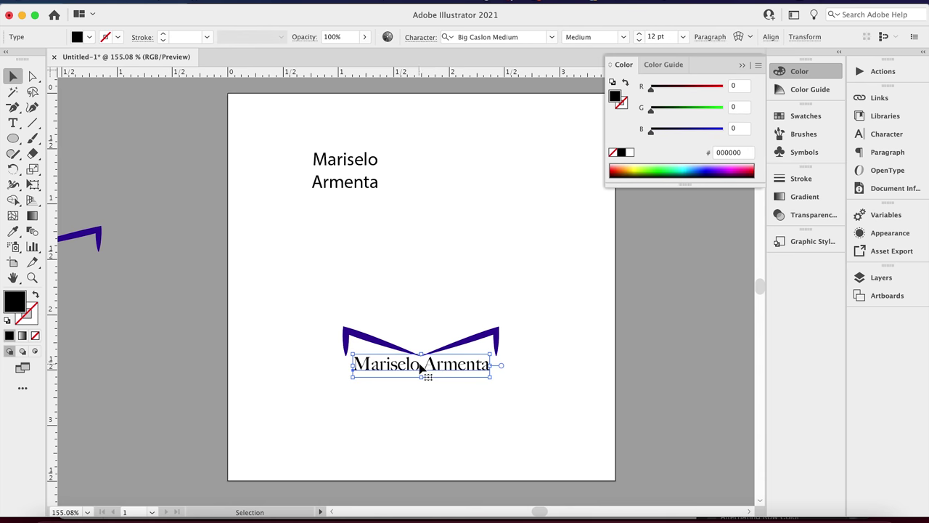
Step: Add a space between the first name and surname, and center the name under the roof
{"action": "double_click", "coordinate": [422, 367]}
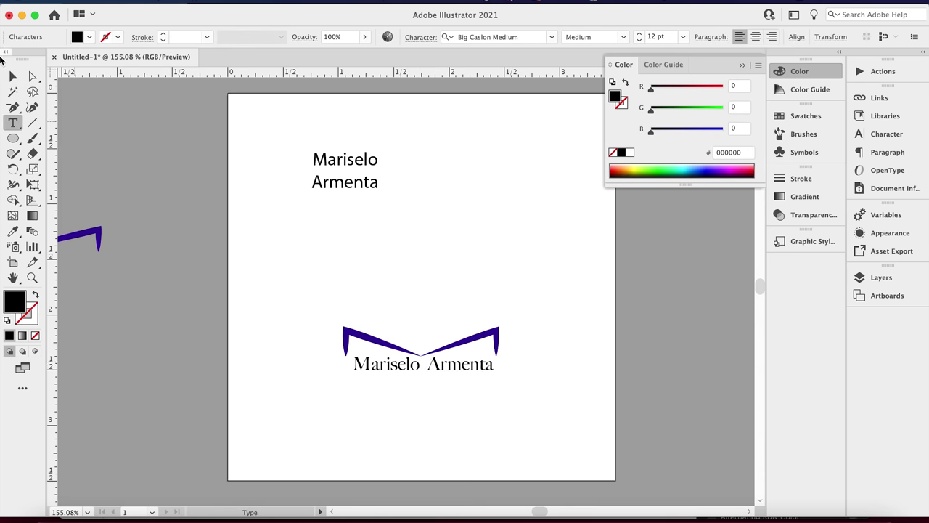
{"action": "left_click", "coordinate": [755, 37]}
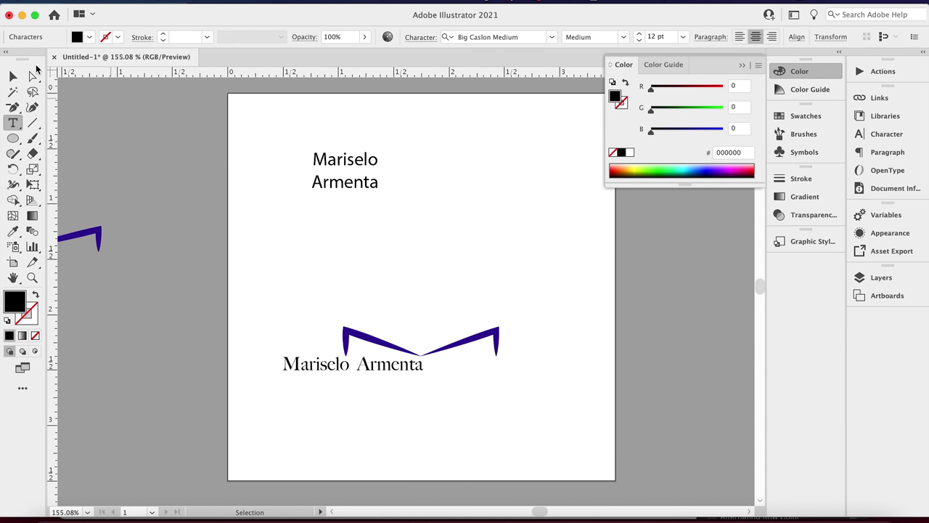
{"action": "left_click", "coordinate": [13, 76]}
{"action": "key", "text": "shift+Right"}
{"action": "key", "text": "shift+Right"}
{"action": "key", "text": "shift+Right"}
{"action": "key", "text": "shift+Right"}
{"action": "key", "text": "shift+Right"}
{"action": "key", "text": "shift+Right"}
{"action": "key", "text": "shift+Right"}
{"action": "key", "text": "Left"}
{"action": "key", "text": "Left"}
{"action": "key", "text": "Left"}
{"action": "key", "text": "Left"}
{"action": "key", "text": "Left"}
{"action": "key", "text": "Left"}
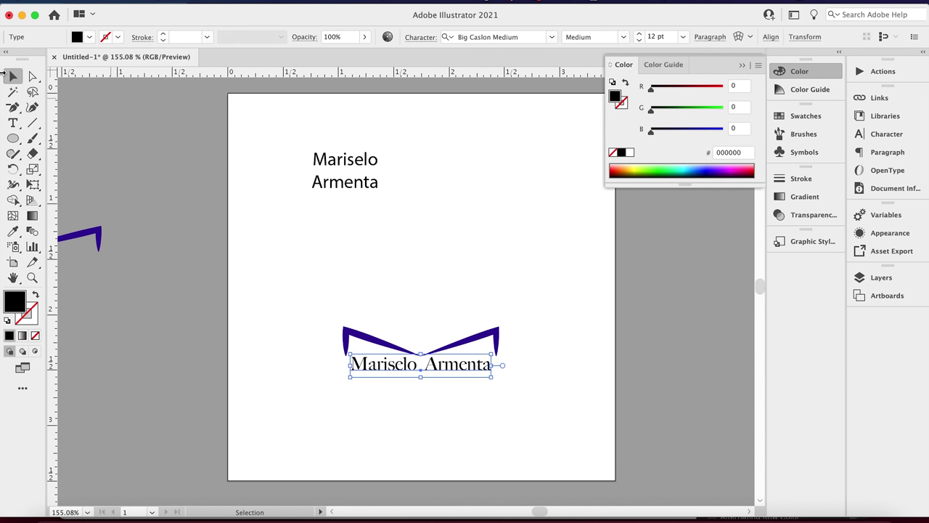
{"action": "left_click", "coordinate": [375, 237]}
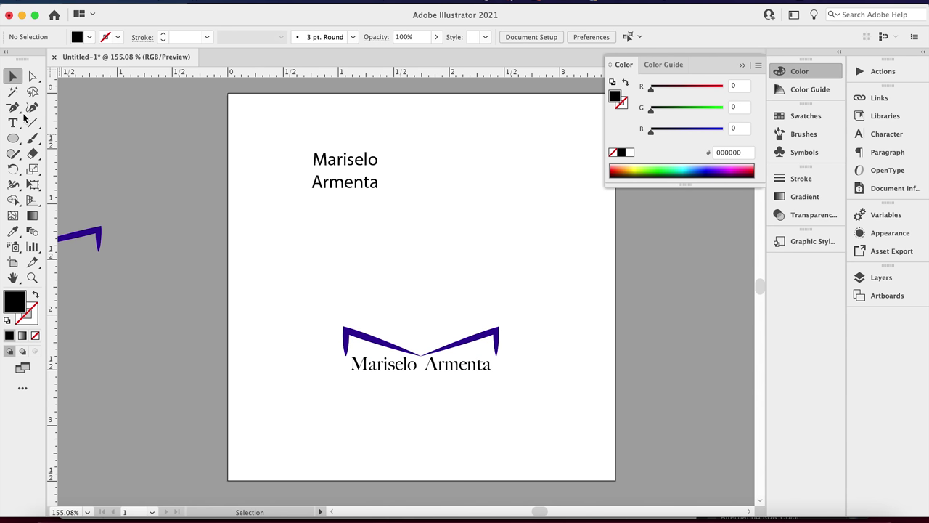
Step: Lengthen the roof's legs by pushing both bottom anchor points down
{"action": "left_click", "coordinate": [32, 75]}
{"action": "left_click", "coordinate": [344, 357]}
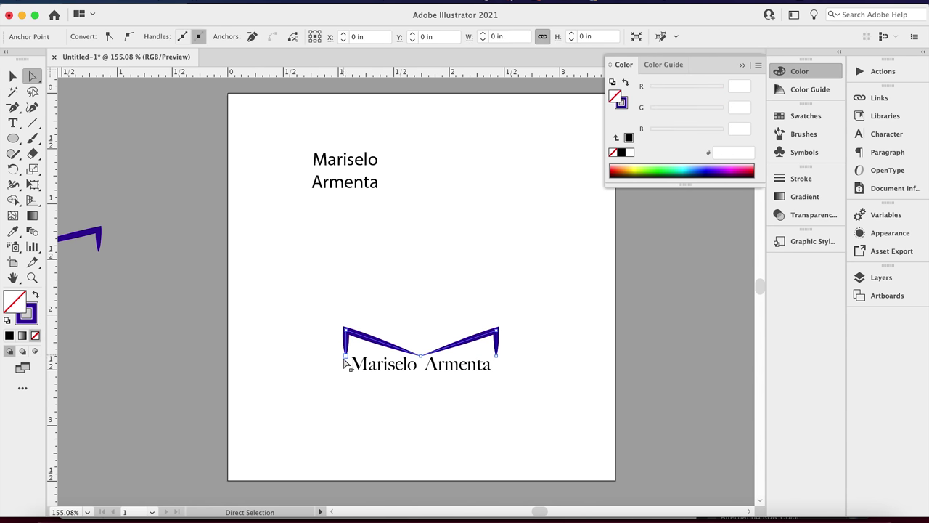
{"action": "left_click", "coordinate": [496, 356]}
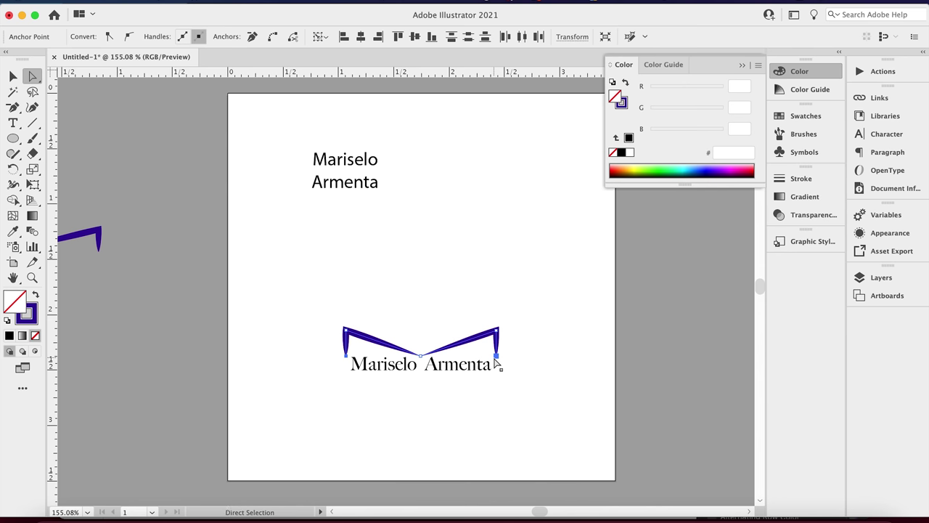
{"action": "key", "text": "shift+Down"}
{"action": "left_click", "coordinate": [453, 300]}
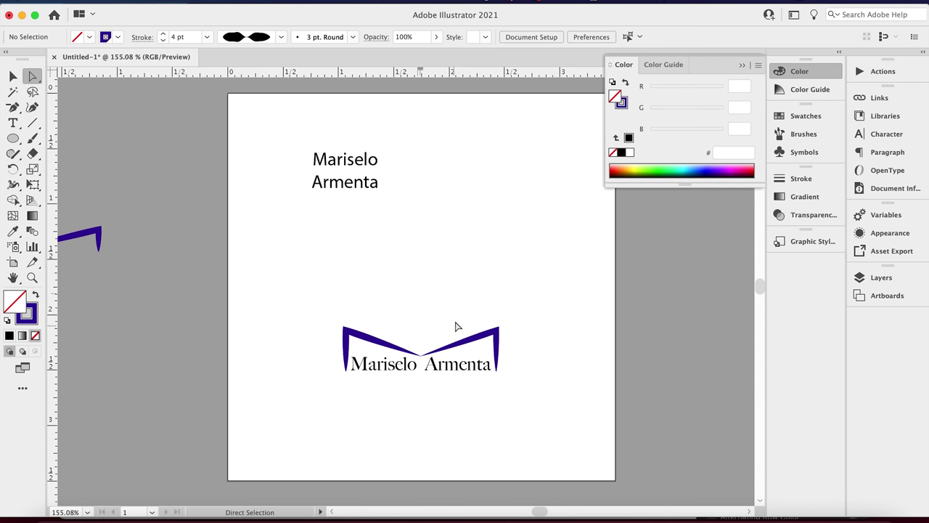
Step: Fine-tune the roof shape's position and fill it with black
{"action": "key", "text": "v"}
{"action": "left_click", "coordinate": [469, 347]}
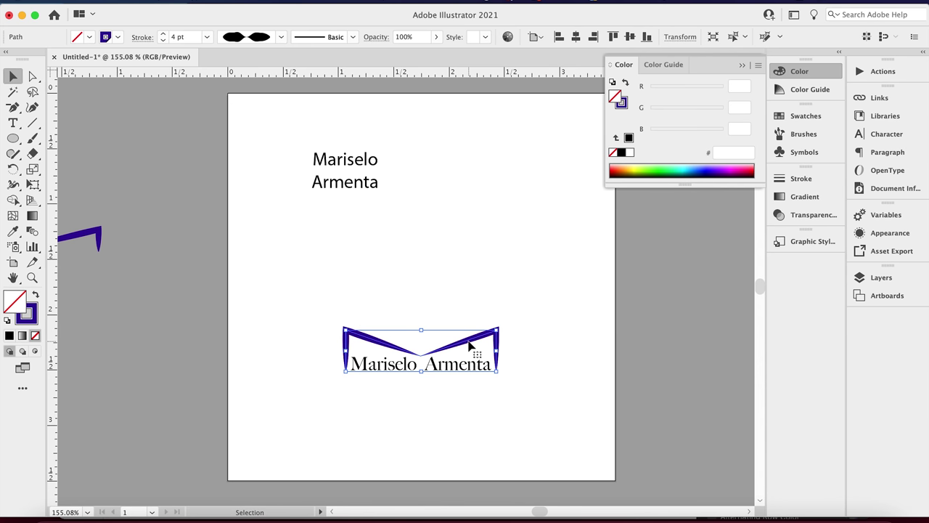
{"action": "key", "text": "Up"}
{"action": "key", "text": "shift+Down"}
{"action": "key", "text": "shift+Up"}
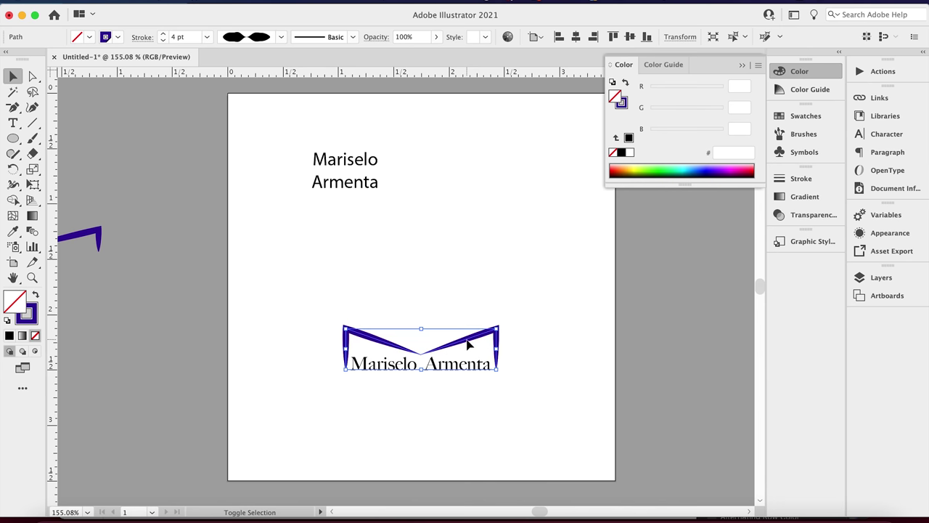
{"action": "left_click", "coordinate": [402, 299]}
{"action": "left_click", "coordinate": [344, 336]}
{"action": "left_click", "coordinate": [622, 153]}
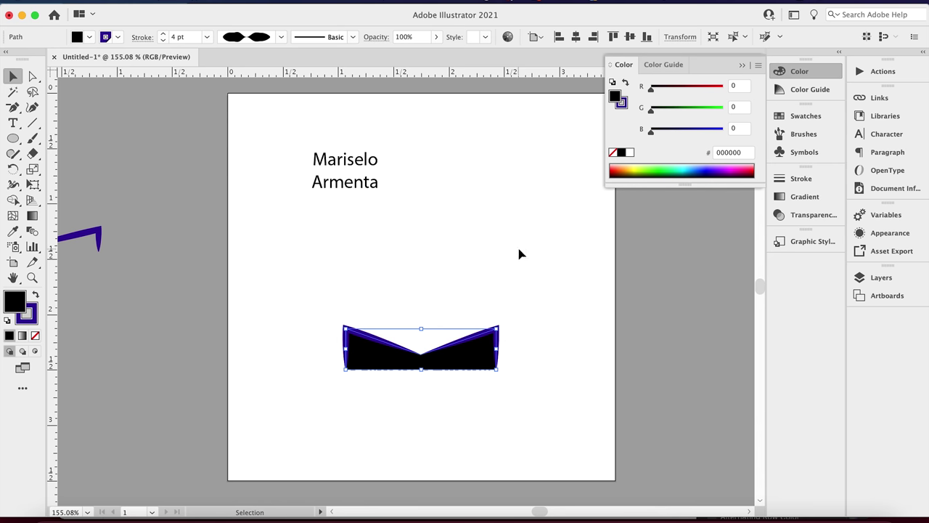
Step: Undo the roof's black fill and give its outline a black stroke instead
{"action": "key", "text": "super+z"}
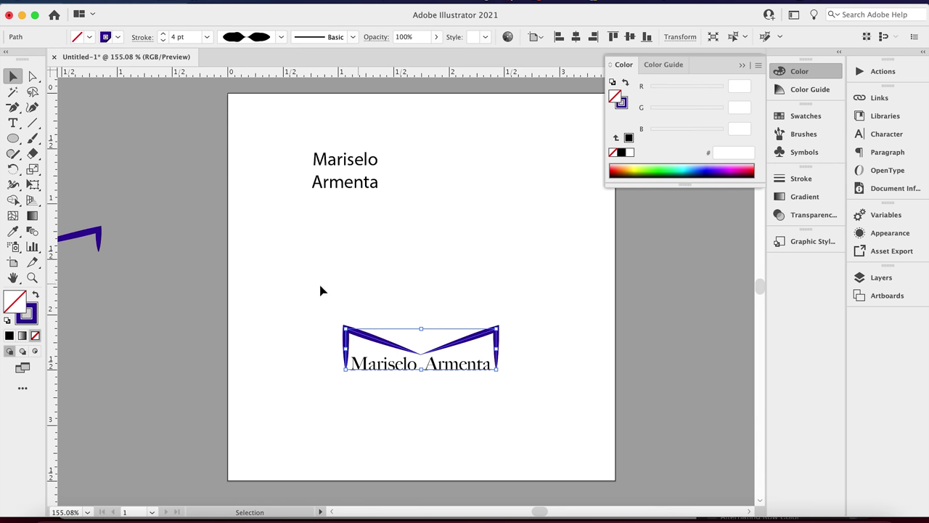
{"action": "left_click", "coordinate": [29, 315]}
{"action": "left_click", "coordinate": [622, 154]}
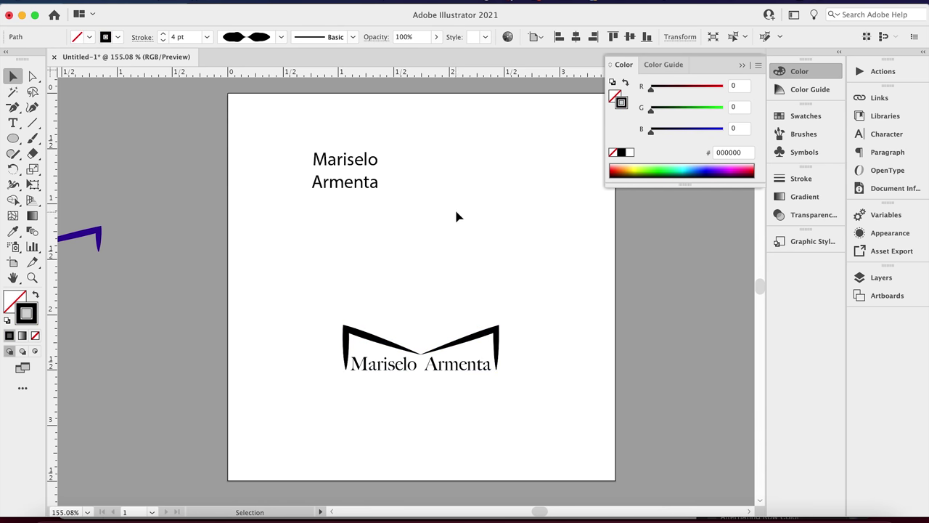
{"action": "left_click", "coordinate": [469, 221]}
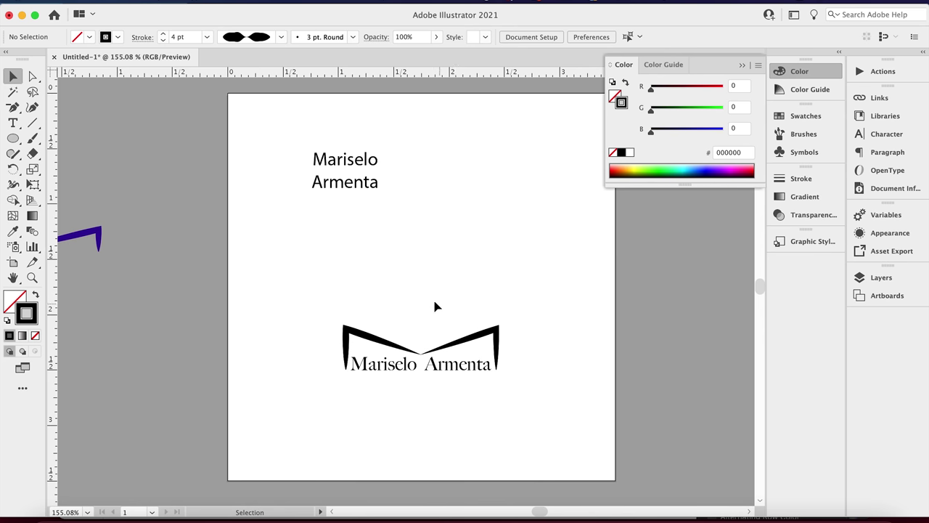
Step: Try varying the roof path's stroke width, then revert it to an even stroke
{"action": "left_click", "coordinate": [346, 338]}
{"action": "left_click", "coordinate": [12, 185]}
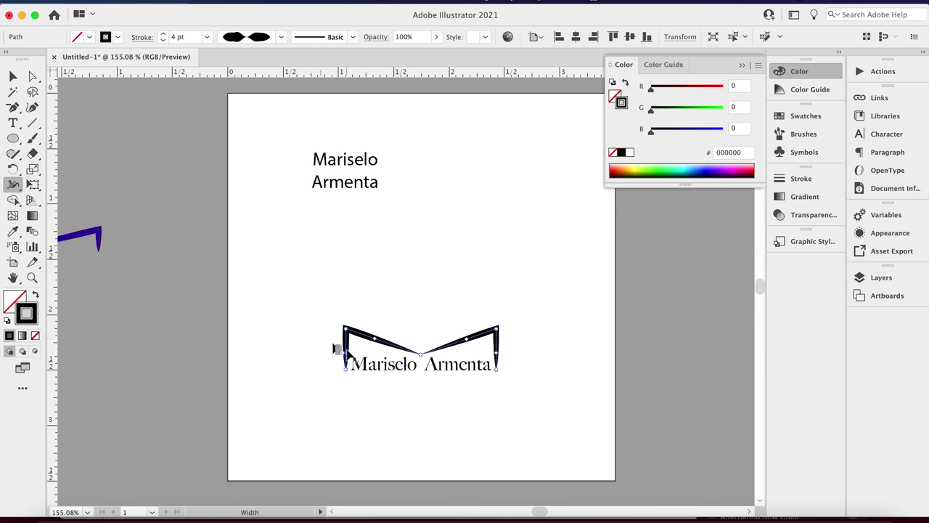
{"action": "scroll", "coordinate": [498, 355], "scroll_direction": "up", "scroll_amount": 3}
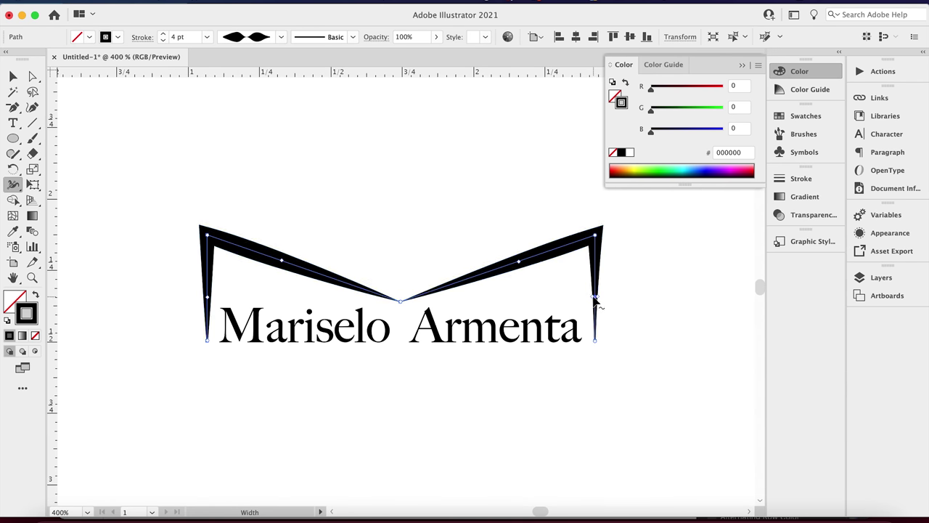
{"action": "key", "text": "super+z"}
{"action": "key", "text": "super+z"}
{"action": "key", "text": "super+z"}
{"action": "key", "text": "super+z"}
{"action": "key", "text": "v"}
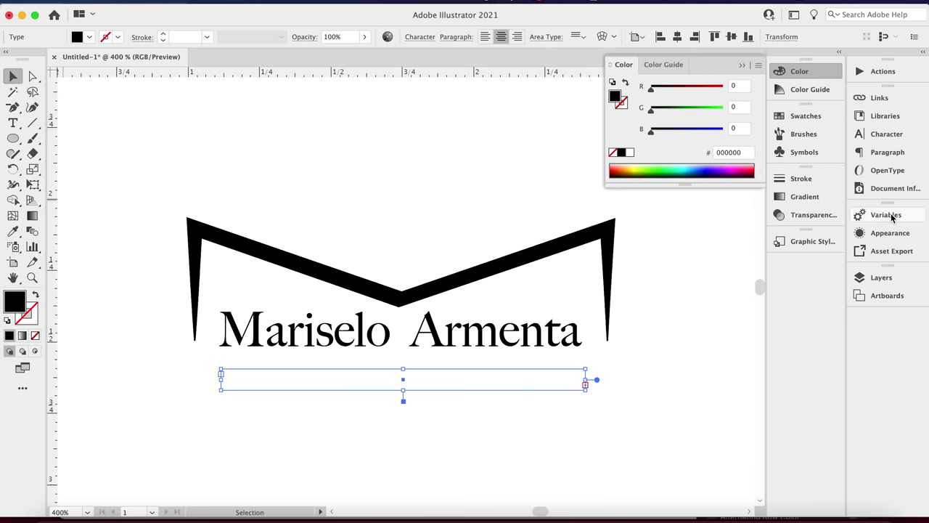
Step: Set the REALTOR text to 5 pt in the Character panel
{"action": "left_click", "coordinate": [887, 134]}
{"action": "left_click", "coordinate": [714, 153]}
{"action": "left_click", "coordinate": [714, 153]}
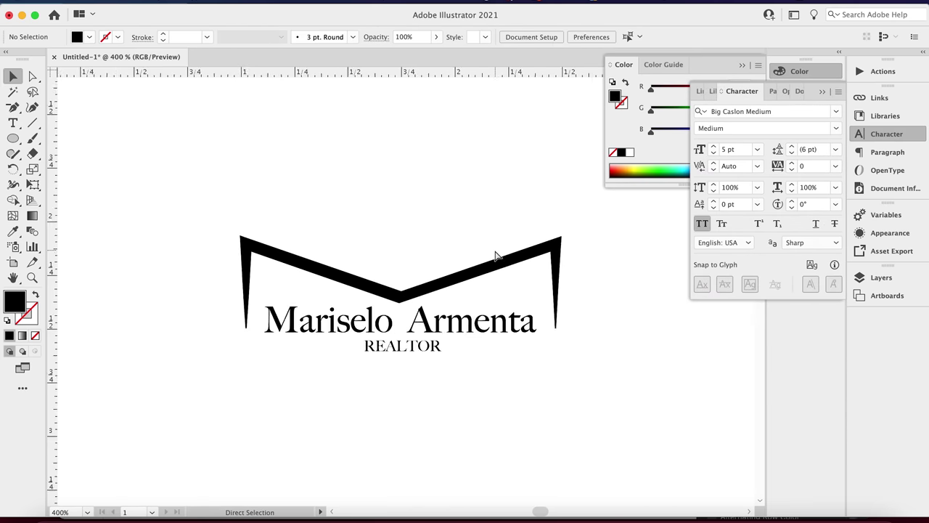
Step: Move the plain stacked name text off the artboard onto the pasteboard
{"action": "key", "text": "super+minus"}
{"action": "scroll", "coordinate": [403, 206], "scroll_direction": "up", "scroll_amount": 6}
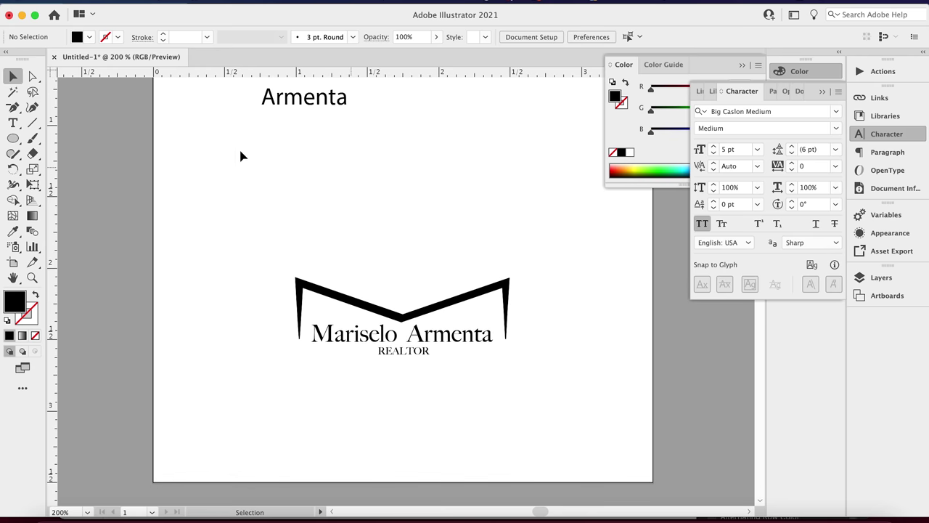
{"action": "left_click_drag", "start_coordinate": [227, 117], "coordinate": [88, 182]}
{"action": "left_click", "coordinate": [223, 225]}
Step: Shift the roof logo higher on the artboard
{"action": "scroll", "coordinate": [261, 218], "scroll_direction": "down", "scroll_amount": 2}
{"action": "left_click_drag", "start_coordinate": [245, 266], "coordinate": [544, 415]}
{"action": "left_click_drag", "start_coordinate": [446, 351], "coordinate": [456, 288]}
{"action": "left_click", "coordinate": [407, 197]}
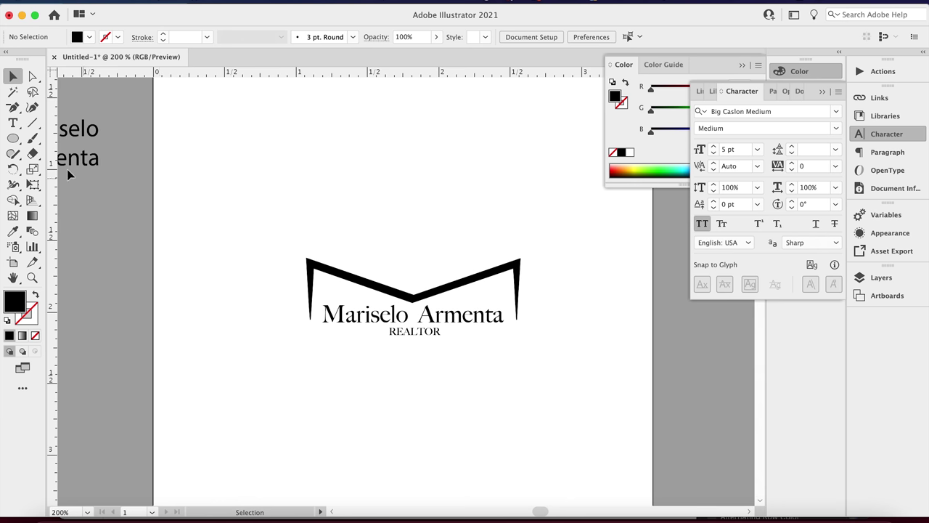
{"action": "left_click", "coordinate": [15, 141]}
{"action": "left_click", "coordinate": [17, 143]}
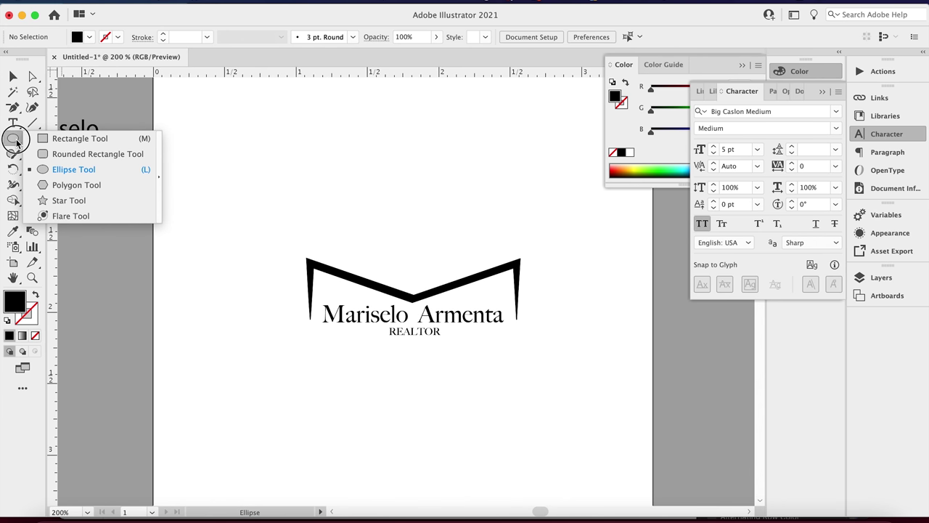
Step: Draw a wide ellipse above the roofed name and nudge it slightly left
{"action": "left_click", "coordinate": [73, 170]}
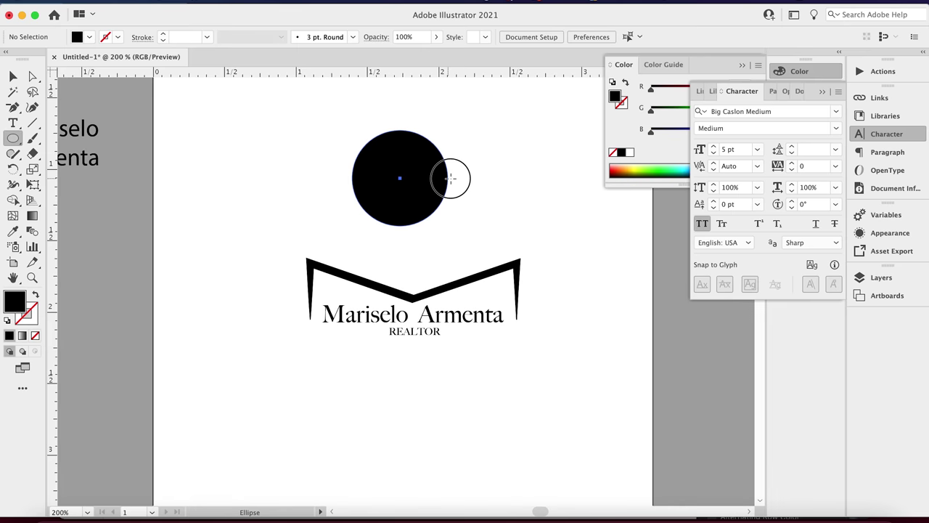
{"action": "left_click_drag", "start_coordinate": [457, 179], "coordinate": [488, 204]}
{"action": "key", "text": "v"}
{"action": "left_click_drag", "start_coordinate": [440, 179], "coordinate": [426, 183]}
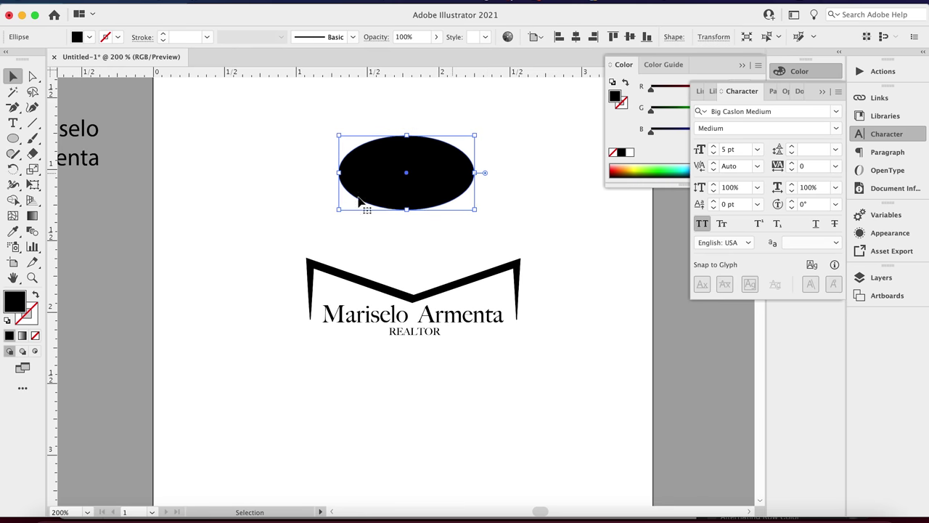
Step: Swap the ellipse's fill and stroke and set the stroke weight to 3 pt
{"action": "left_click", "coordinate": [35, 294]}
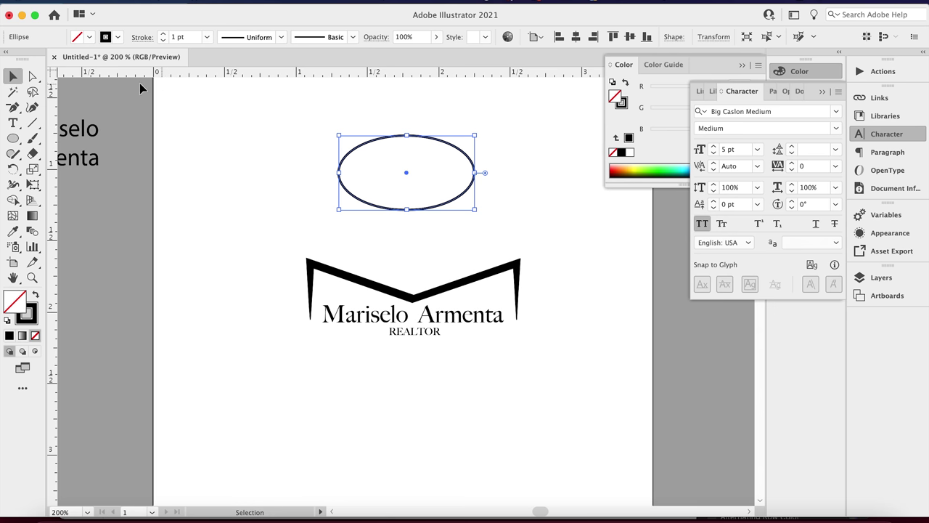
{"action": "left_click", "coordinate": [164, 34]}
{"action": "left_click", "coordinate": [163, 34]}
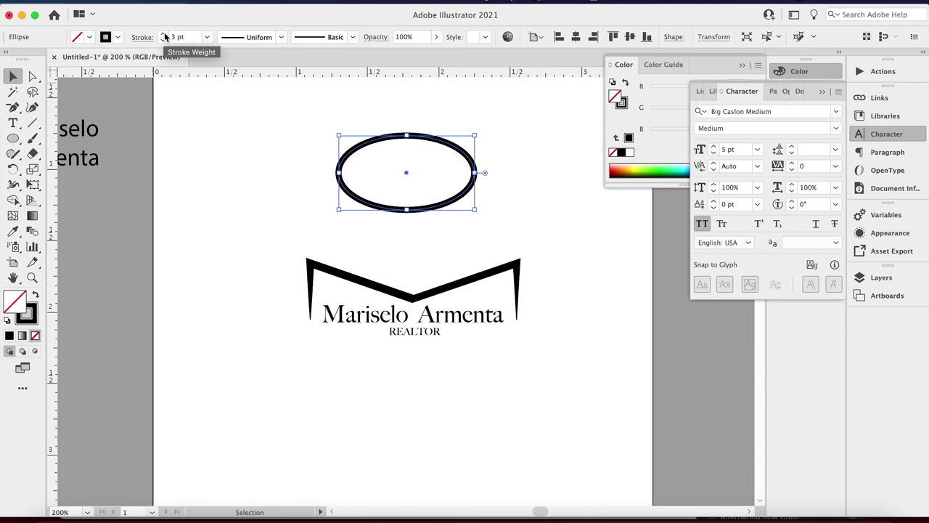
Step: Thicken the ellipse's stroke along the bottom and thin it at the top and right side
{"action": "left_click", "coordinate": [12, 185]}
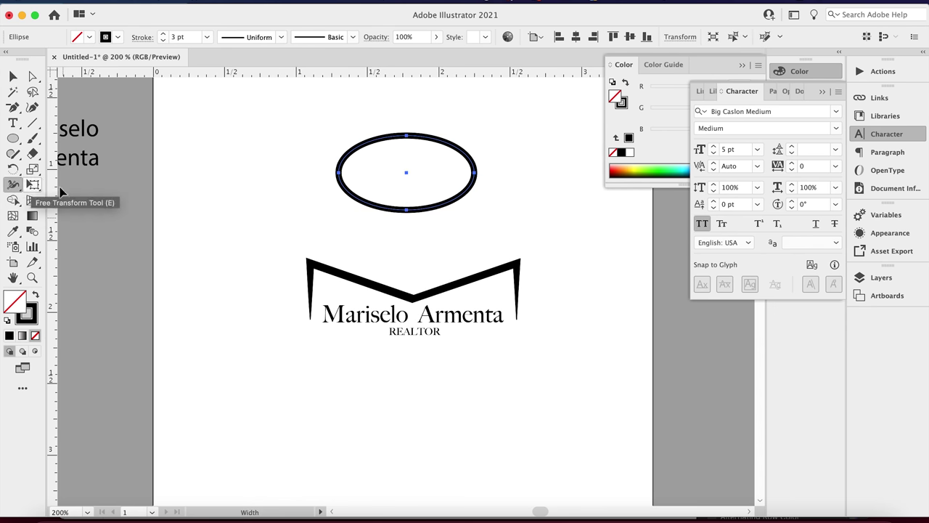
{"action": "left_click_drag", "start_coordinate": [406, 209], "coordinate": [408, 203]}
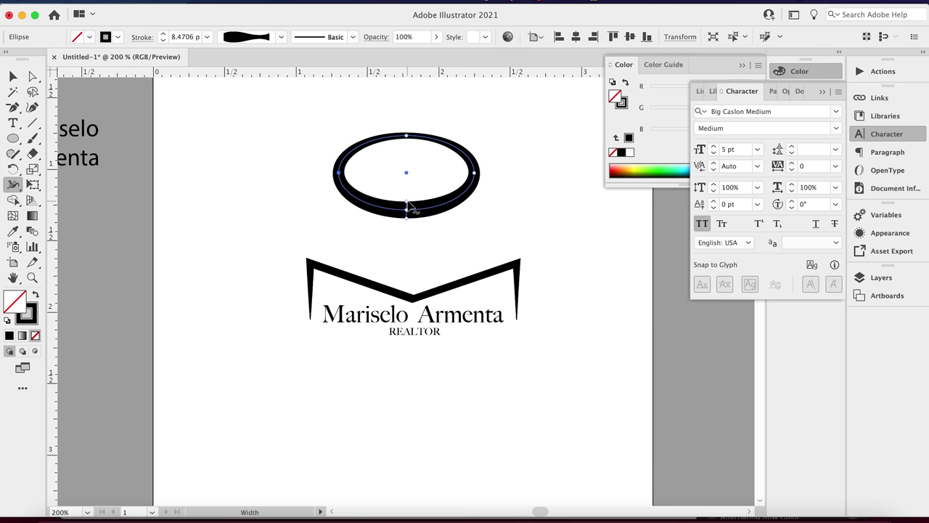
{"action": "key", "text": "v"}
{"action": "left_click", "coordinate": [498, 194]}
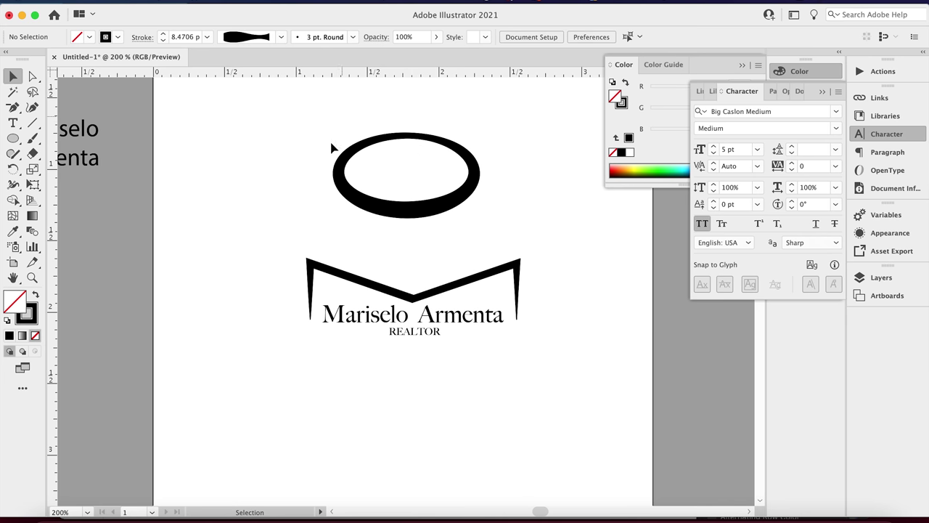
{"action": "left_click", "coordinate": [404, 138]}
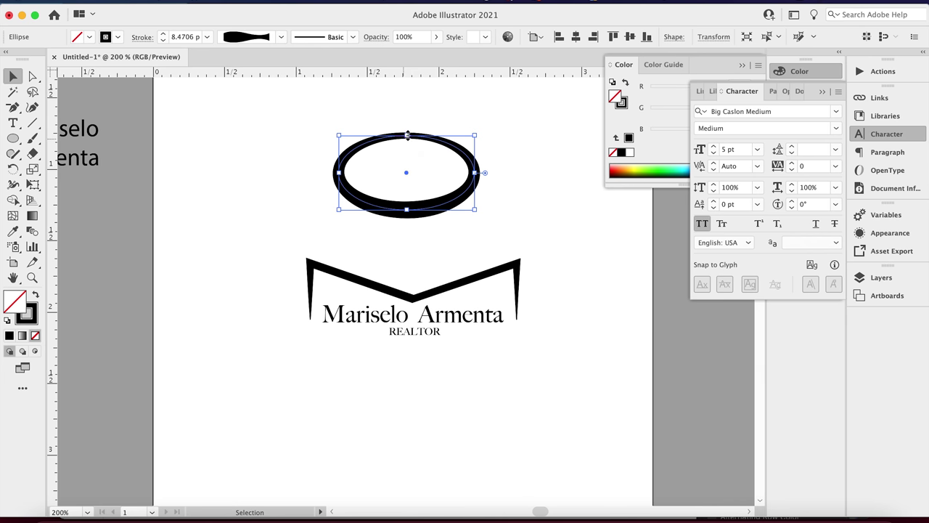
{"action": "left_click", "coordinate": [18, 186]}
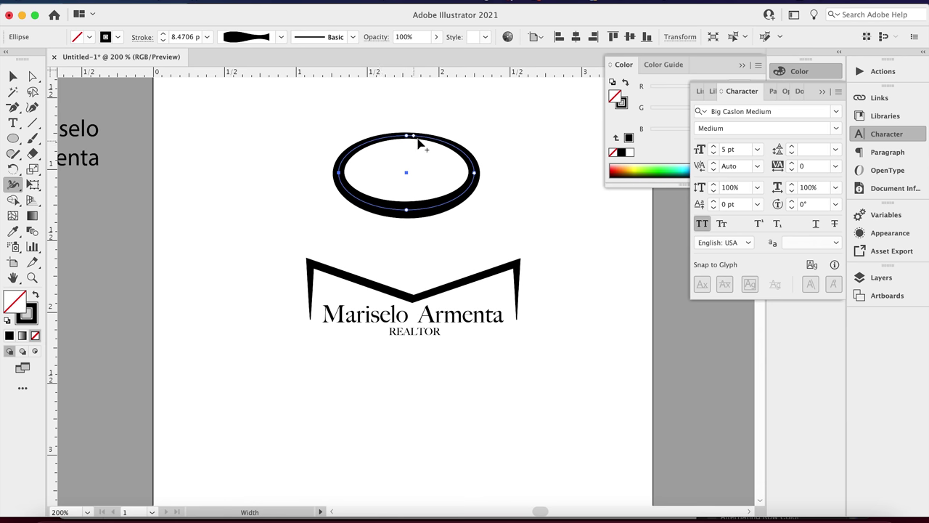
{"action": "left_click_drag", "start_coordinate": [407, 140], "coordinate": [404, 140]}
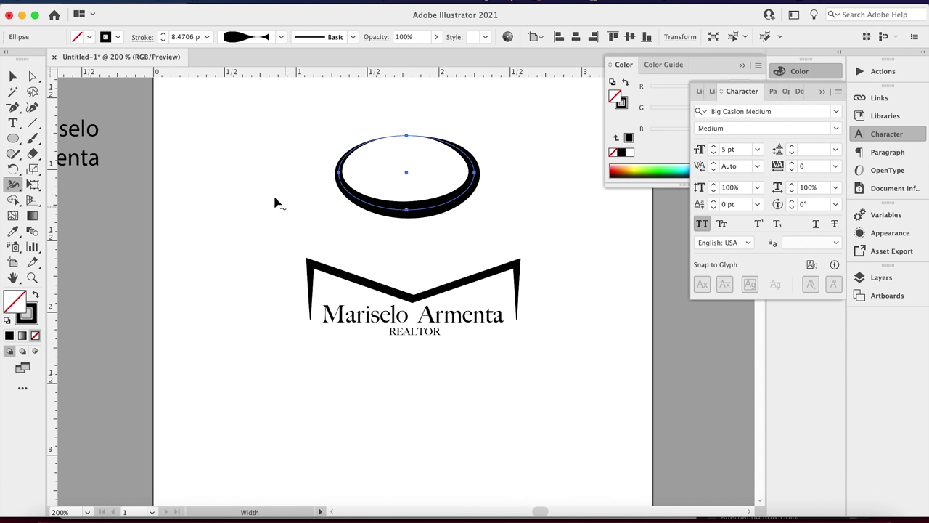
{"action": "left_click_drag", "start_coordinate": [476, 176], "coordinate": [501, 172]}
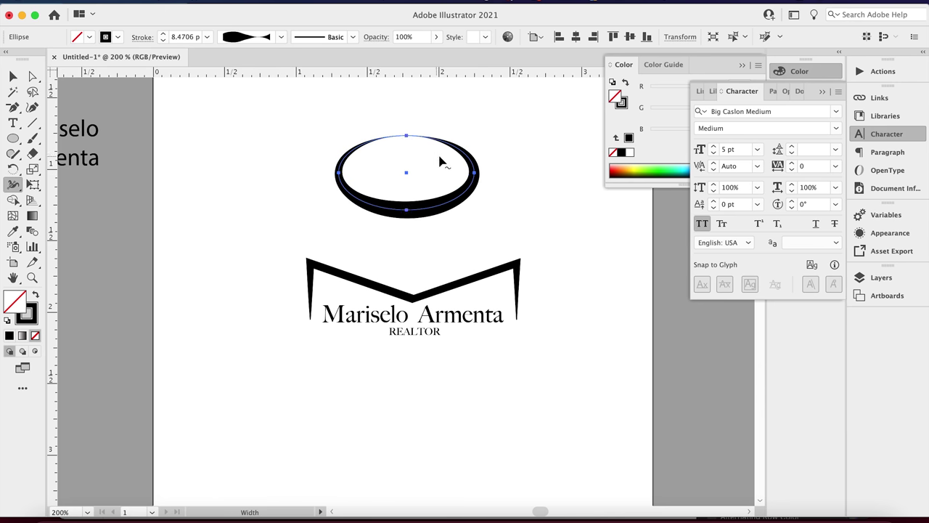
{"action": "key", "text": "v"}
{"action": "left_click", "coordinate": [520, 174]}
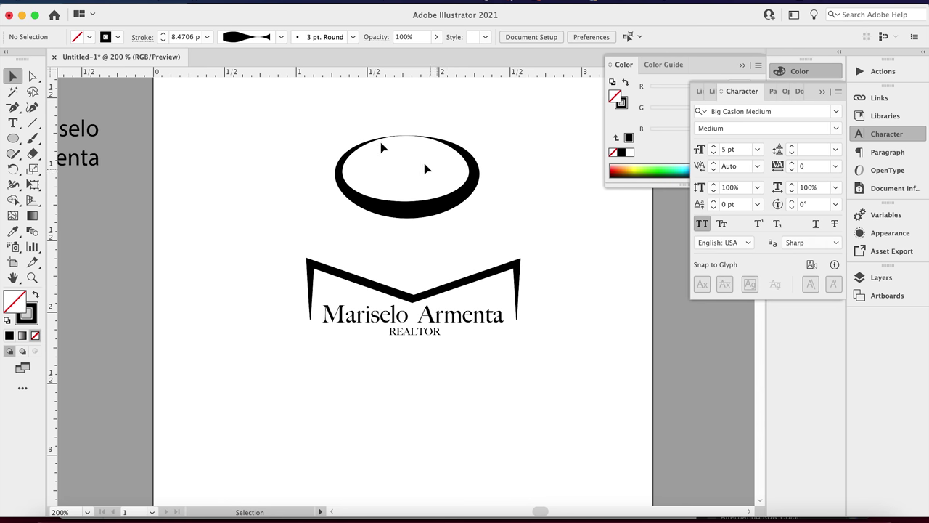
{"action": "left_click", "coordinate": [453, 278]}
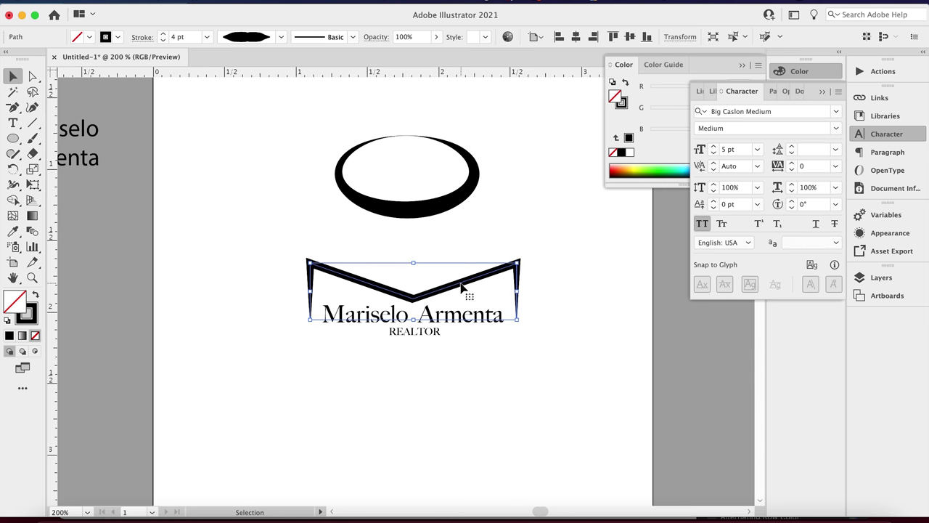
Step: Copy the M roof shape onto the ellipse and scale it to fit inside
{"action": "left_click_drag", "start_coordinate": [465, 287], "coordinate": [444, 164]}
{"action": "left_click_drag", "start_coordinate": [511, 175], "coordinate": [445, 175]}
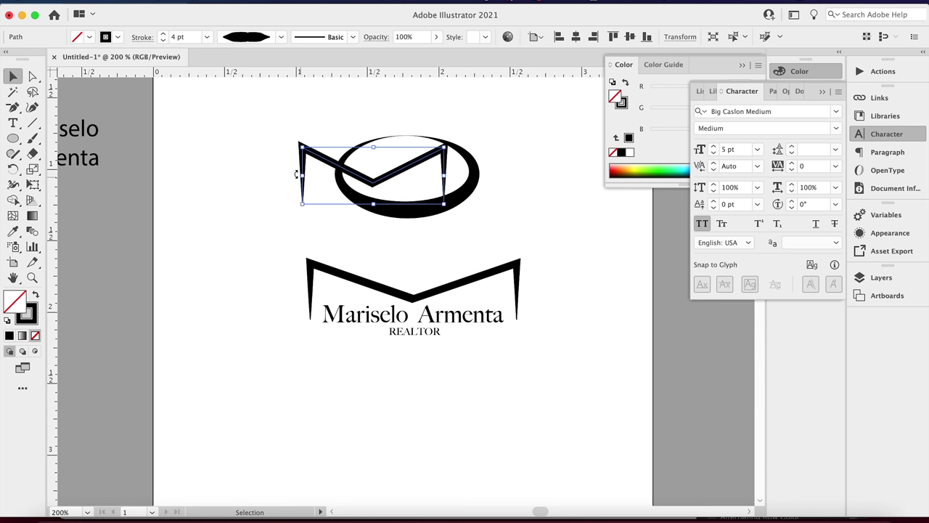
{"action": "left_click_drag", "start_coordinate": [302, 176], "coordinate": [372, 182]}
{"action": "left_click_drag", "start_coordinate": [410, 147], "coordinate": [424, 174]}
Step: Rotate the ellipse ring slightly around the small M
{"action": "left_click", "coordinate": [525, 159]}
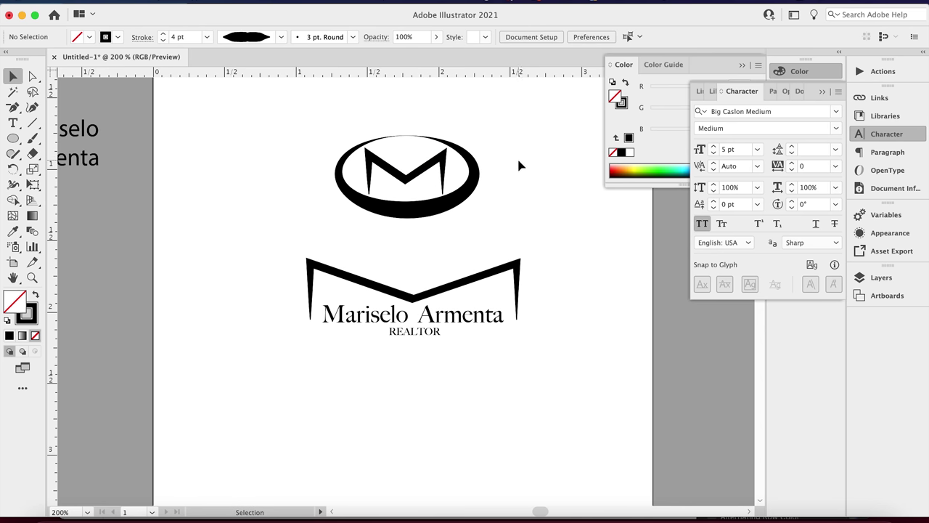
{"action": "left_click", "coordinate": [480, 167]}
{"action": "mouse_move", "coordinate": [482, 137]}
{"action": "left_mouse_down"}
{"action": "mouse_move", "coordinate": [421, 245]}
{"action": "mouse_move", "coordinate": [334, 206]}
{"action": "mouse_move", "coordinate": [542, 155]}
{"action": "mouse_move", "coordinate": [499, 130]}
{"action": "left_mouse_up"}
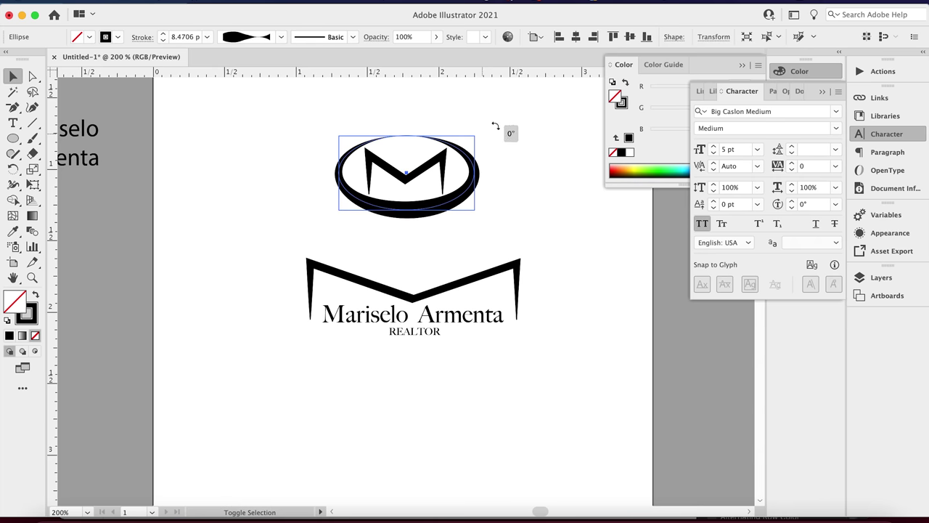
Step: Zoom out and bring the purple zigzag path onto the artboard
{"action": "left_click", "coordinate": [494, 133]}
{"action": "key", "text": "shift+x"}
{"action": "scroll", "coordinate": [332, 270], "scroll_direction": "down", "scroll_amount": 5}
{"action": "key", "text": "super+minus"}
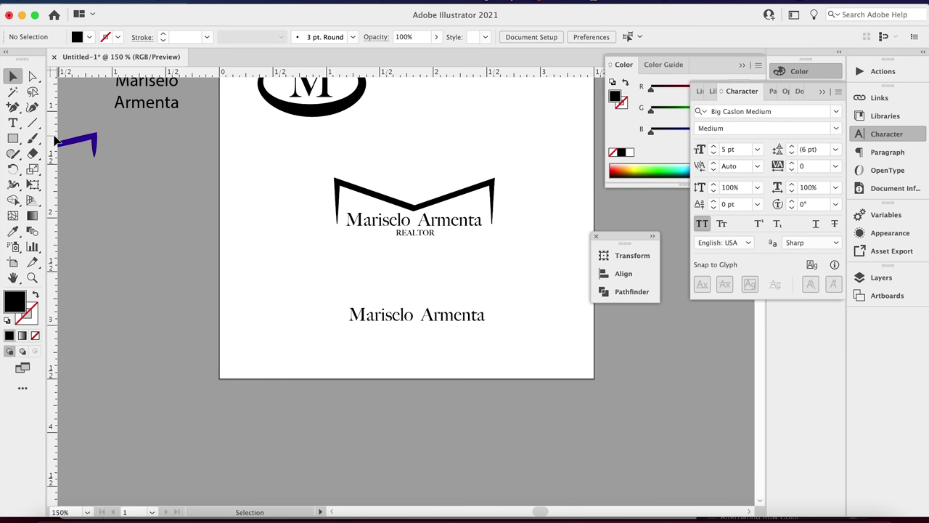
{"action": "left_click_drag", "start_coordinate": [80, 150], "coordinate": [294, 253]}
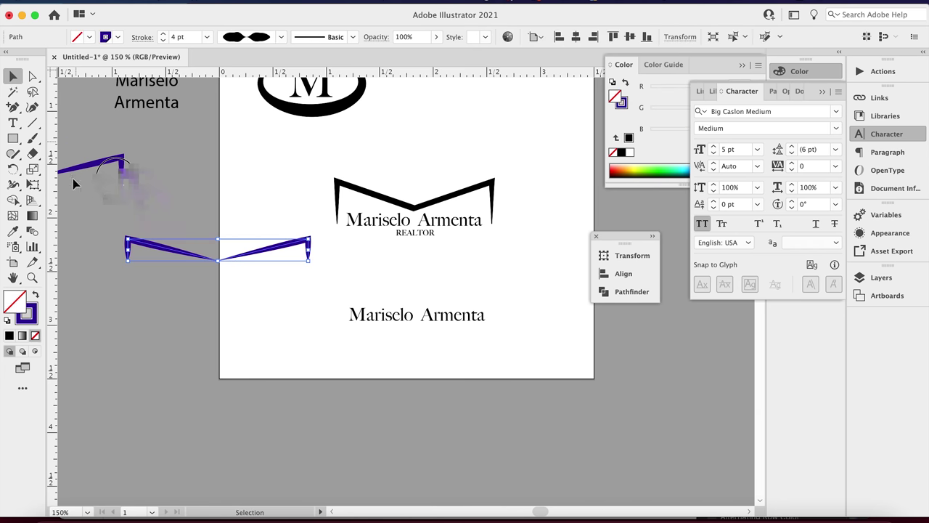
Step: Delete the zigzag's top-left and bottom-left anchor points
{"action": "left_click", "coordinate": [13, 107]}
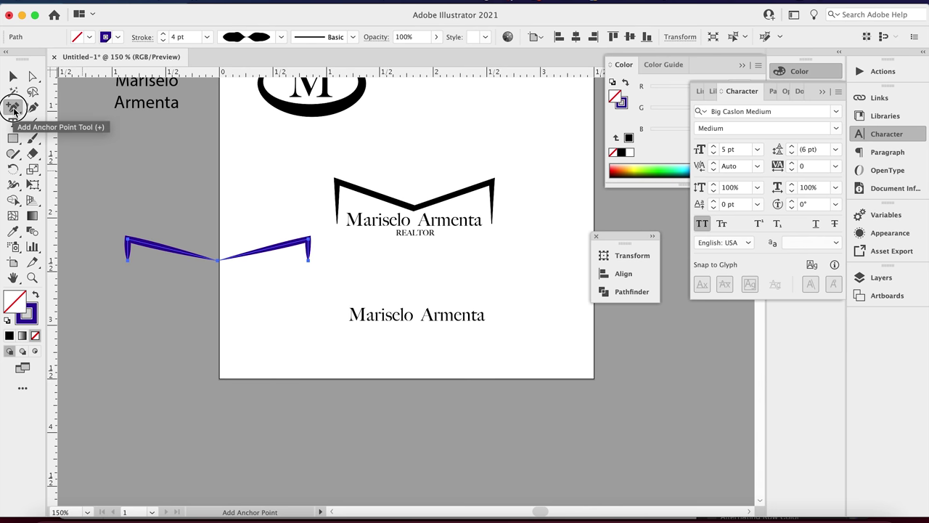
{"action": "left_click_drag", "start_coordinate": [13, 109], "coordinate": [72, 137]}
{"action": "left_click", "coordinate": [127, 260]}
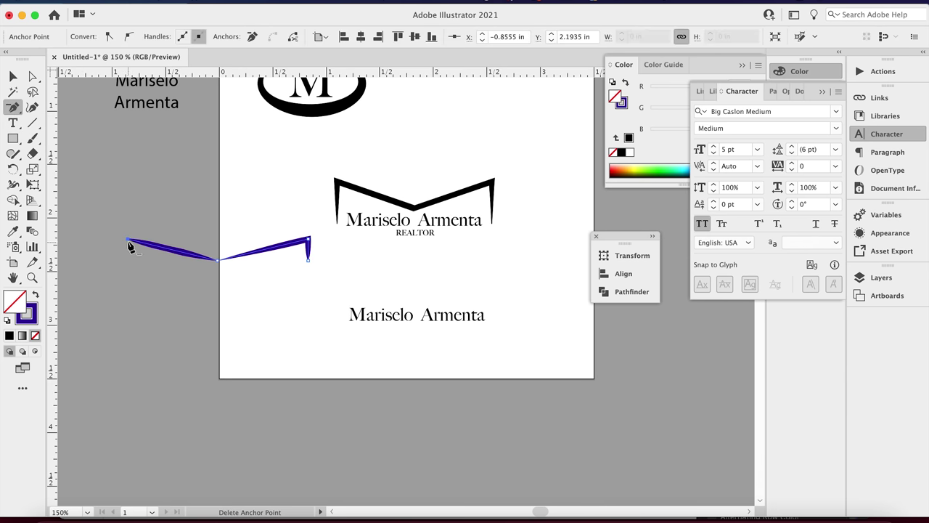
{"action": "left_click", "coordinate": [128, 240]}
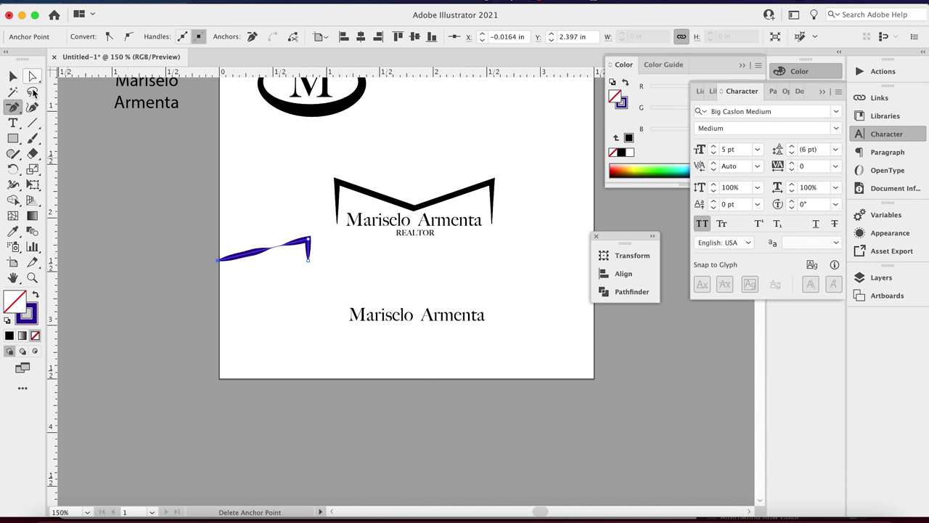
Step: Widen the remaining purple stroke into a taper and draw a straight line above the lower name
{"action": "left_click", "coordinate": [11, 187]}
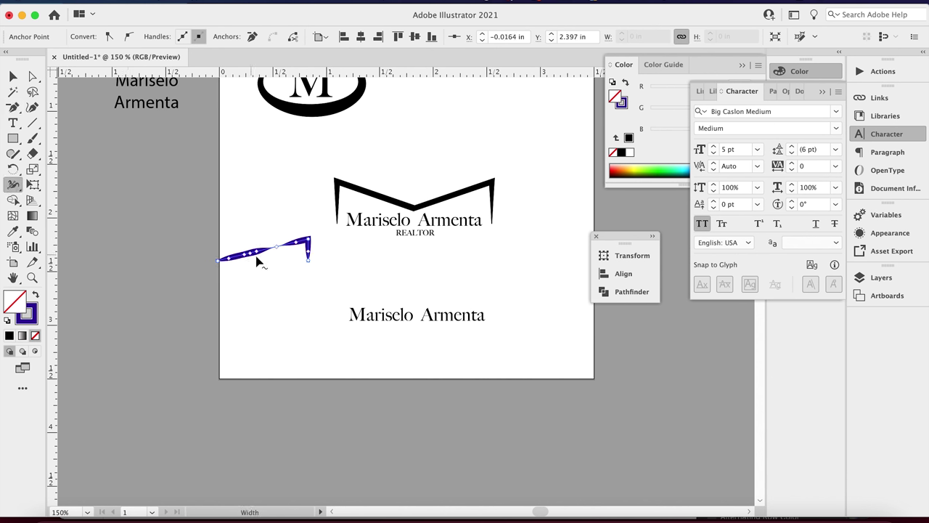
{"action": "mouse_move", "coordinate": [279, 251]}
{"action": "left_mouse_down"}
{"action": "mouse_move", "coordinate": [282, 259]}
{"action": "mouse_move", "coordinate": [311, 247]}
{"action": "mouse_move", "coordinate": [253, 262]}
{"action": "left_mouse_up"}
{"action": "left_click", "coordinate": [14, 97]}
{"action": "mouse_move", "coordinate": [371, 289]}
{"action": "left_mouse_down"}
{"action": "mouse_move", "coordinate": [467, 263]}
{"action": "mouse_move", "coordinate": [427, 257]}
{"action": "mouse_move", "coordinate": [405, 278]}
{"action": "mouse_move", "coordinate": [367, 278]}
{"action": "left_mouse_up"}
Step: Duplicate the line into a row of copies and reflect them
{"action": "key", "text": "v"}
{"action": "right_click", "coordinate": [385, 230]}
{"action": "left_click", "coordinate": [559, 433]}
{"action": "right_click", "coordinate": [367, 278]}
{"action": "mouse_move", "coordinate": [458, 436]}
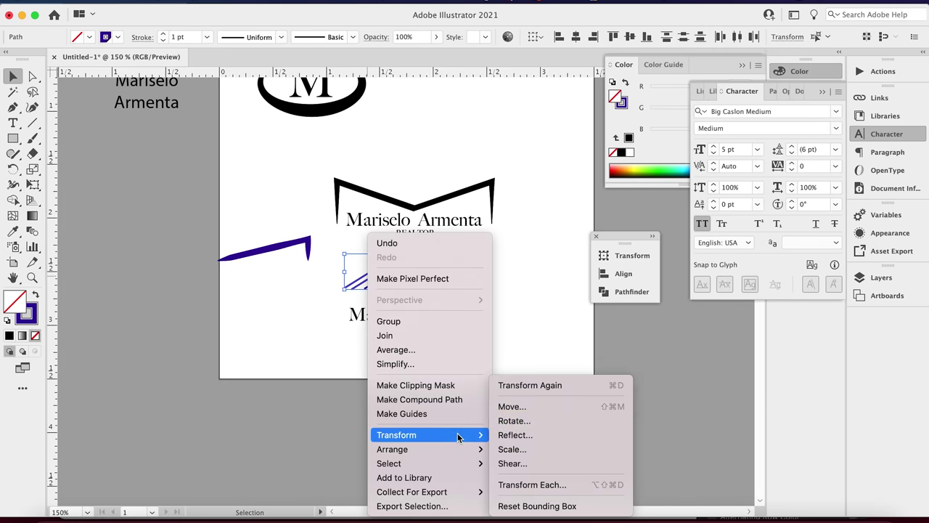
{"action": "left_click", "coordinate": [515, 435]}
{"action": "key", "text": "Return"}
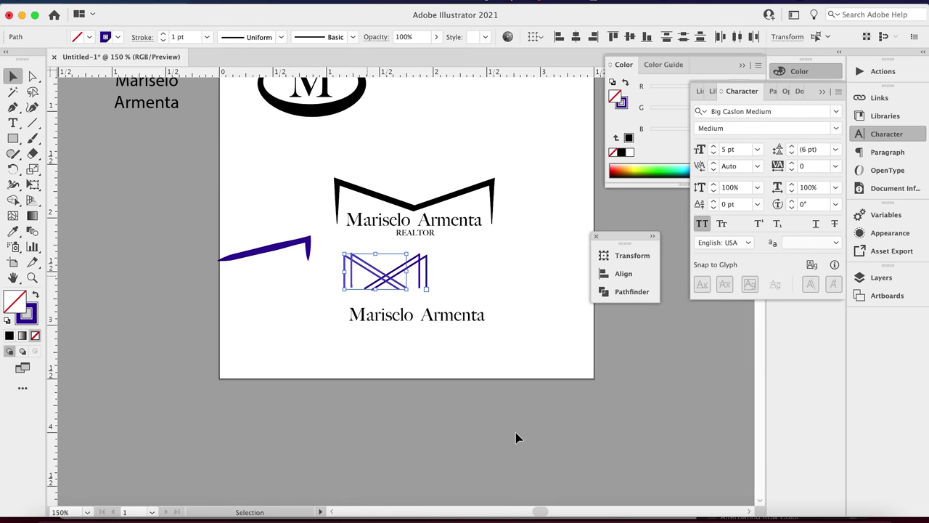
Step: Move the crossed-line M shape just above the lower name
{"action": "left_click", "coordinate": [510, 357]}
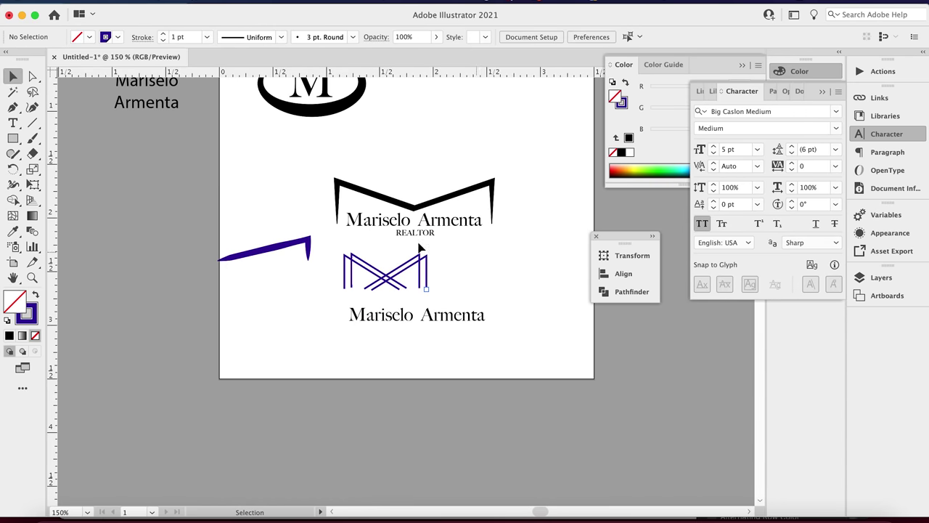
{"action": "left_click", "coordinate": [349, 274]}
{"action": "left_click_drag", "start_coordinate": [392, 278], "coordinate": [423, 288]}
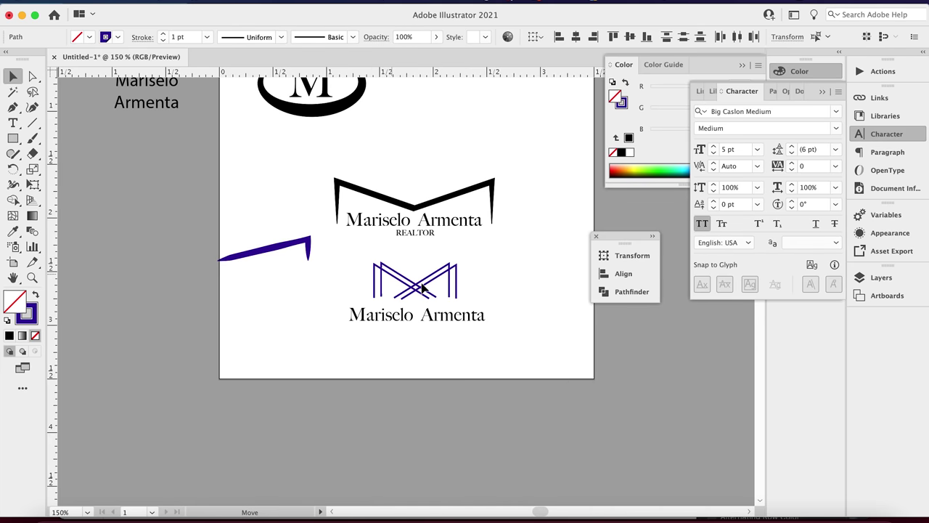
{"action": "left_click", "coordinate": [545, 296]}
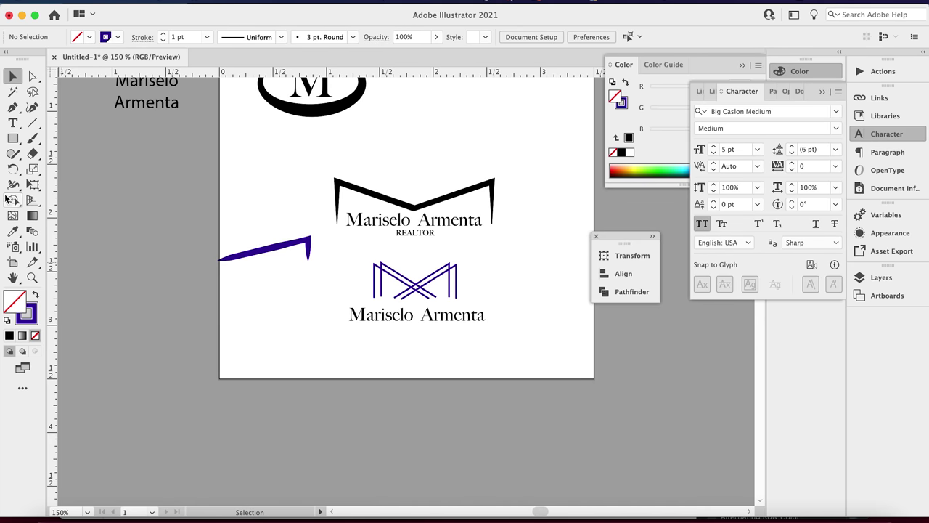
Step: Make the M shape's stroke black and select its crossing strokes
{"action": "left_click", "coordinate": [407, 279]}
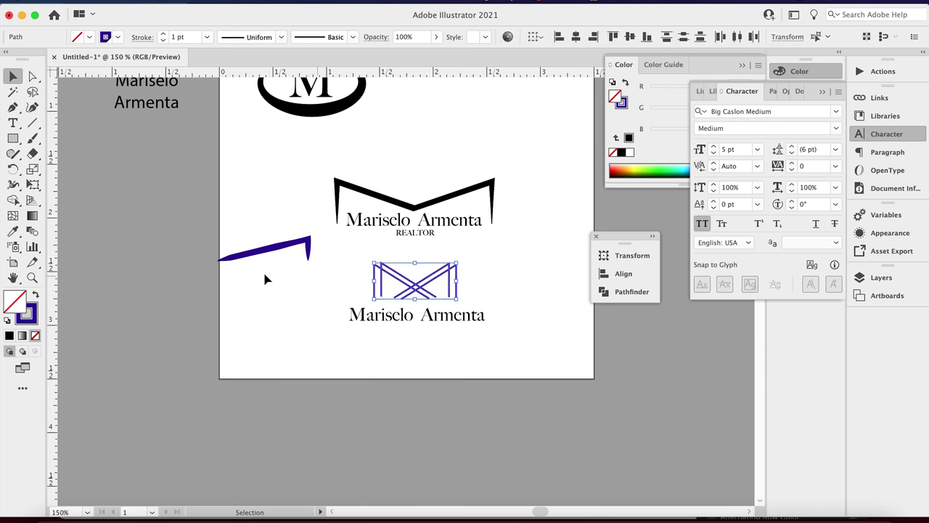
{"action": "left_click", "coordinate": [30, 314]}
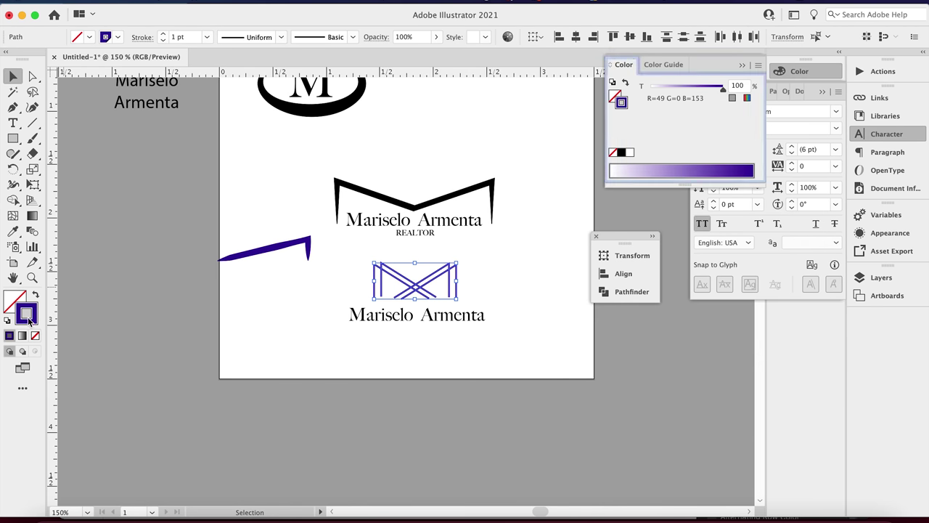
{"action": "left_click", "coordinate": [621, 153]}
{"action": "left_click", "coordinate": [506, 290]}
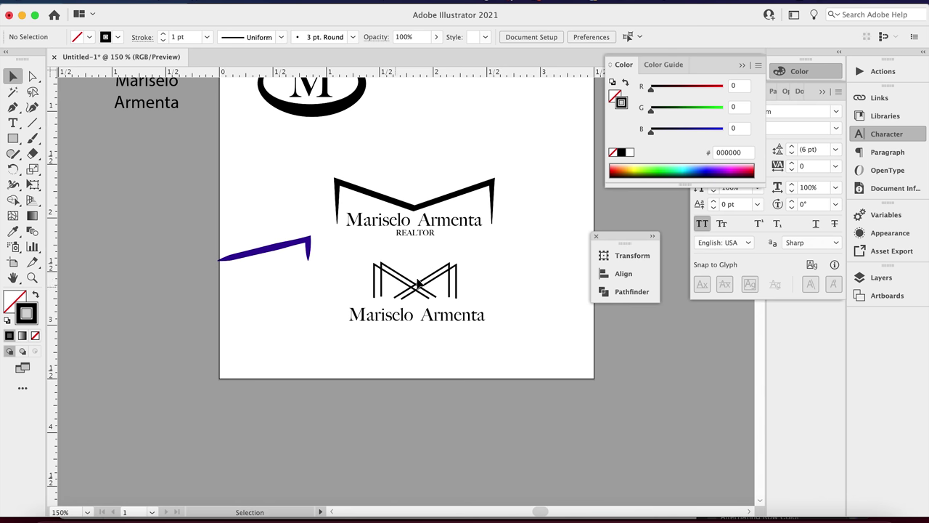
{"action": "left_click", "coordinate": [450, 281]}
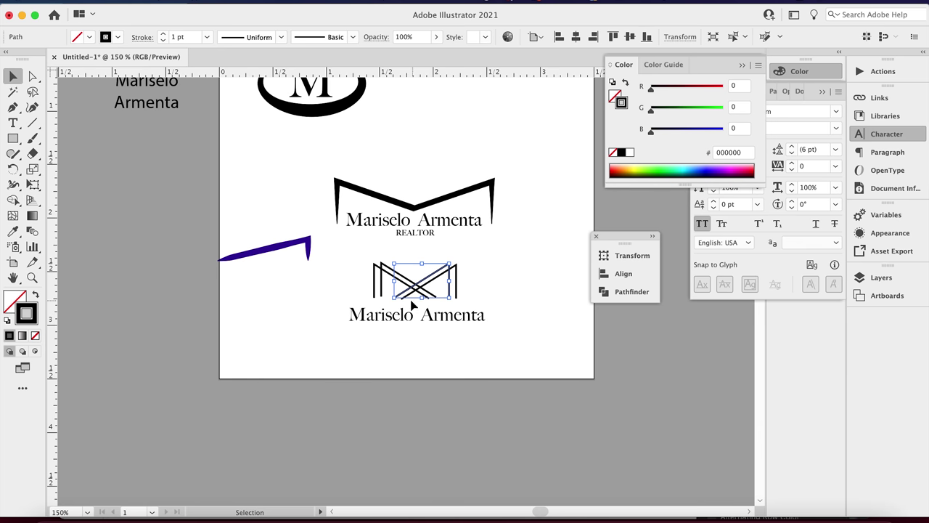
Step: Widen the M's two legs into tapered wedges with the Width tool
{"action": "scroll", "coordinate": [397, 295], "scroll_direction": "up", "scroll_amount": 4}
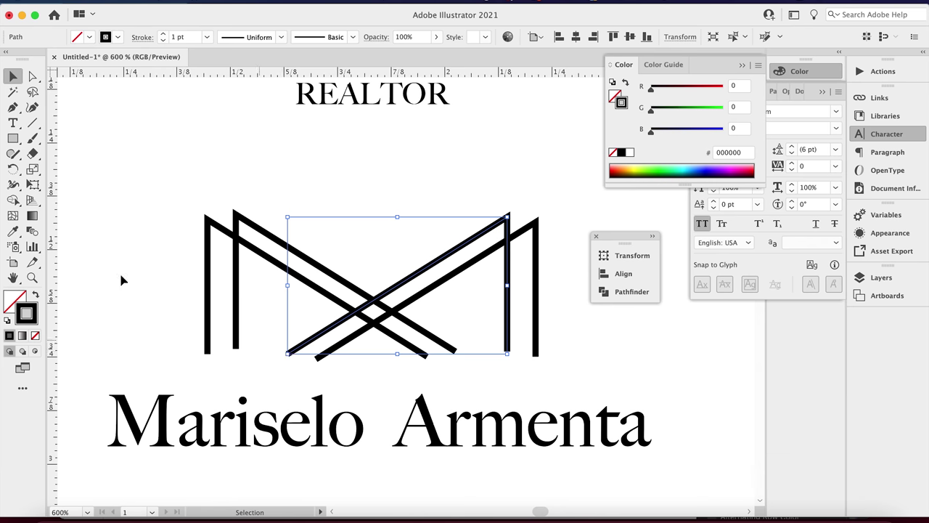
{"action": "left_click", "coordinate": [14, 189]}
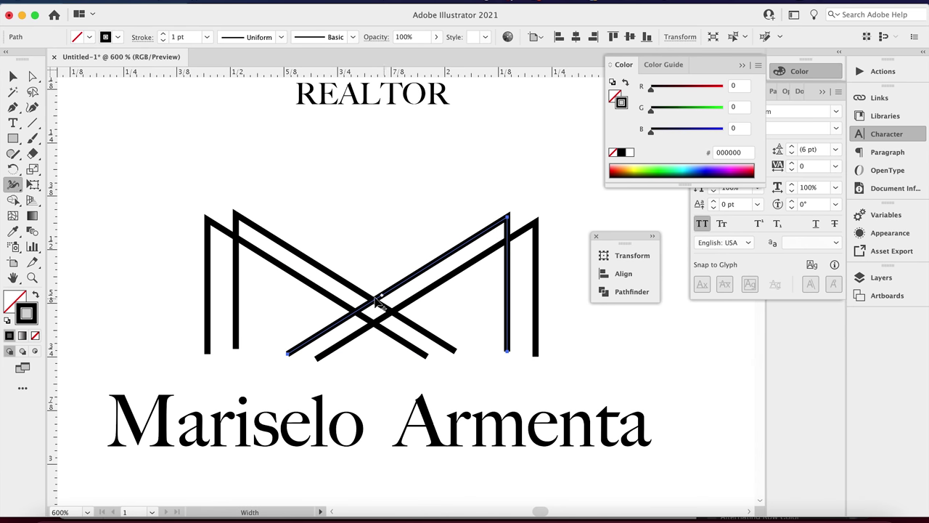
{"action": "left_click_drag", "start_coordinate": [208, 356], "coordinate": [242, 353]}
{"action": "left_click_drag", "start_coordinate": [507, 354], "coordinate": [517, 354]}
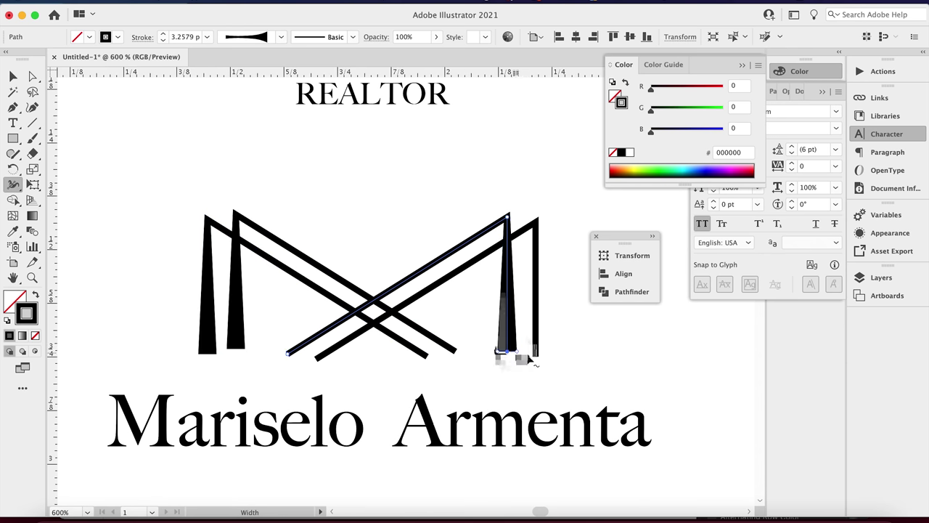
Step: Taper the lower ends of the M's diagonals to thin points
{"action": "left_click", "coordinate": [316, 361], "text": "super"}
{"action": "left_click", "coordinate": [316, 361], "text": "super"}
{"action": "left_click", "coordinate": [316, 361], "text": "super"}
{"action": "key", "text": "super+shift+a"}
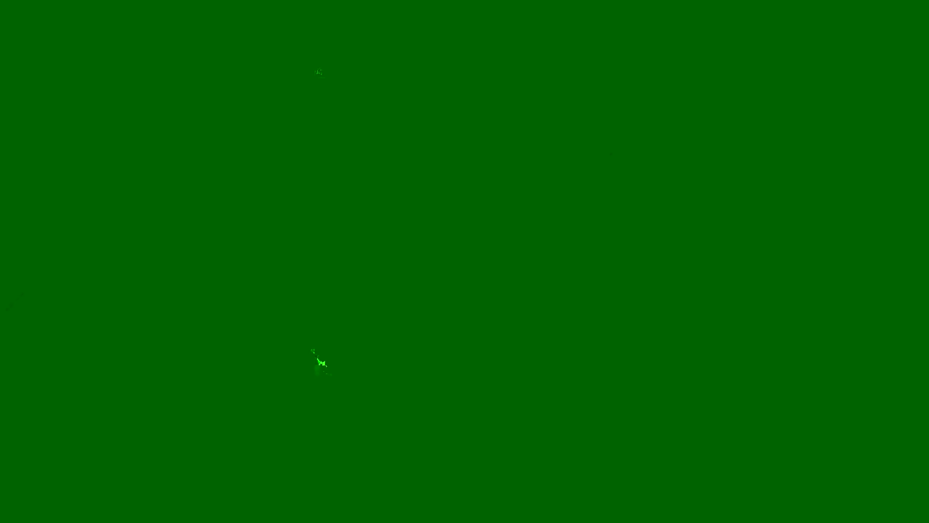
{"action": "left_click", "coordinate": [318, 357]}
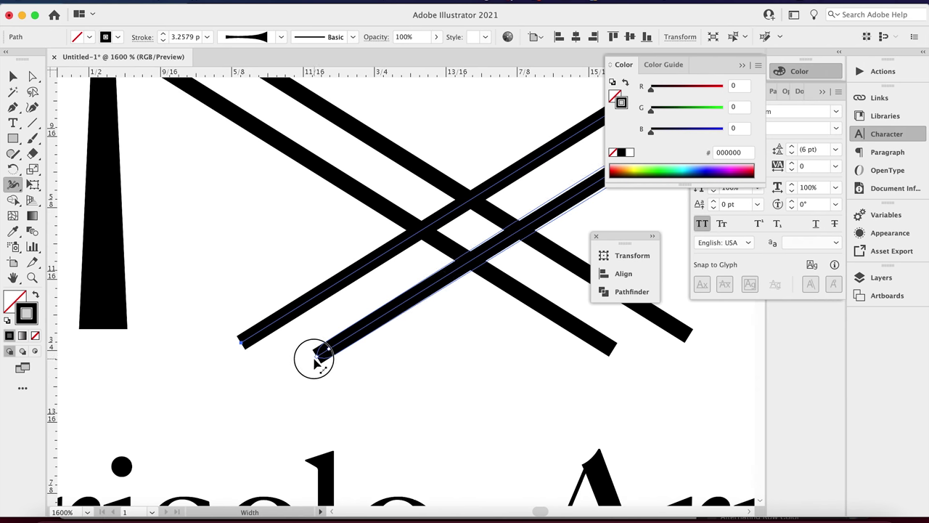
{"action": "left_click_drag", "start_coordinate": [314, 358], "coordinate": [315, 360]}
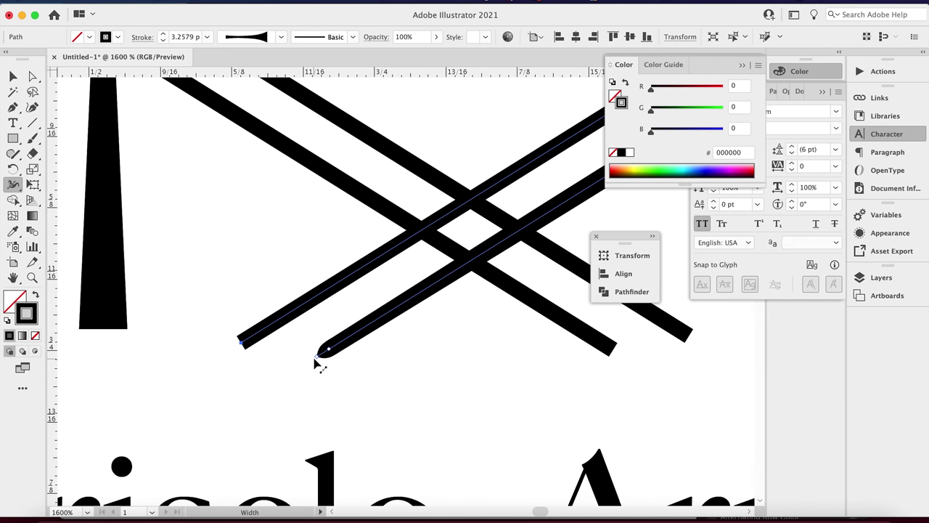
{"action": "key", "text": "super+z"}
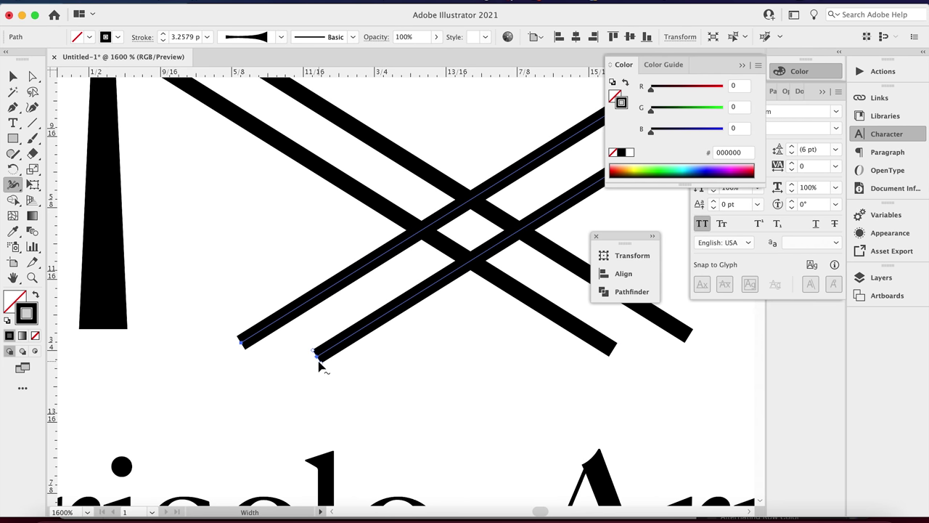
{"action": "left_click_drag", "start_coordinate": [315, 357], "coordinate": [315, 361]}
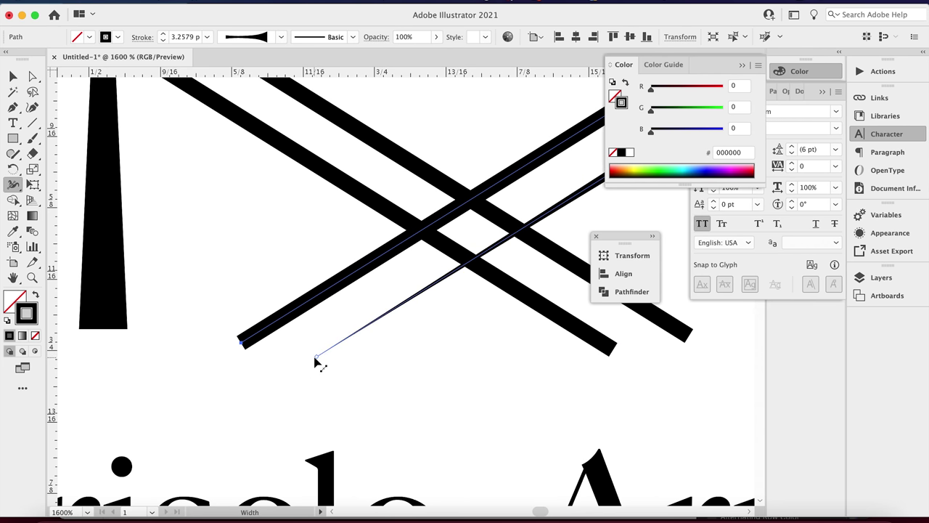
{"action": "left_click_drag", "start_coordinate": [244, 352], "coordinate": [241, 344]}
{"action": "left_click_drag", "start_coordinate": [612, 357], "coordinate": [612, 350]}
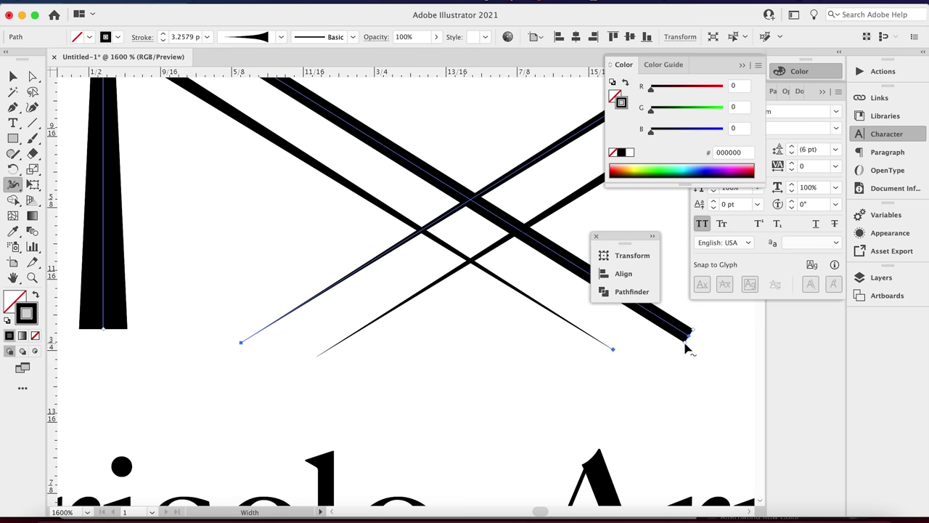
{"action": "left_click_drag", "start_coordinate": [686, 343], "coordinate": [687, 335]}
Step: Try nudging the M path left, undo it, and zoom back out
{"action": "key", "text": "super+minus"}
{"action": "key", "text": "super+minus"}
{"action": "key", "text": "super+minus"}
{"action": "key", "text": "shift+Left"}
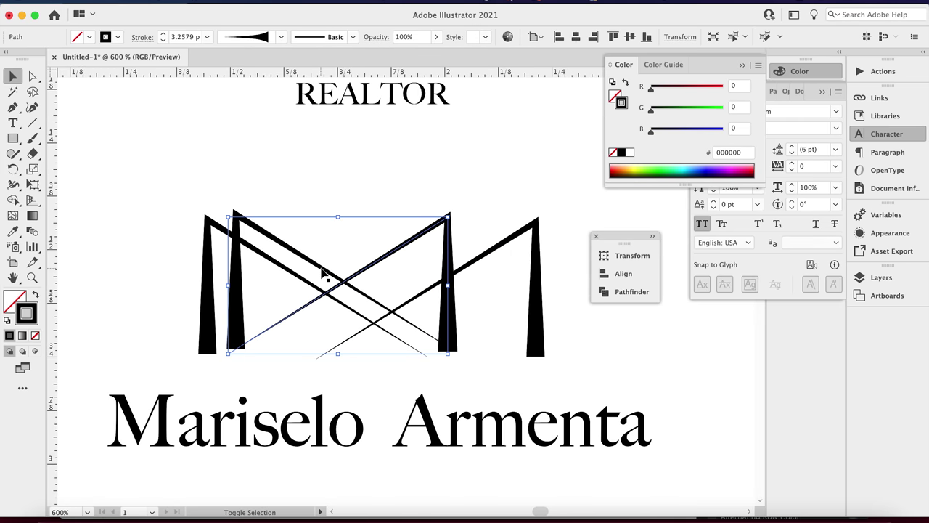
{"action": "key", "text": "super+z"}
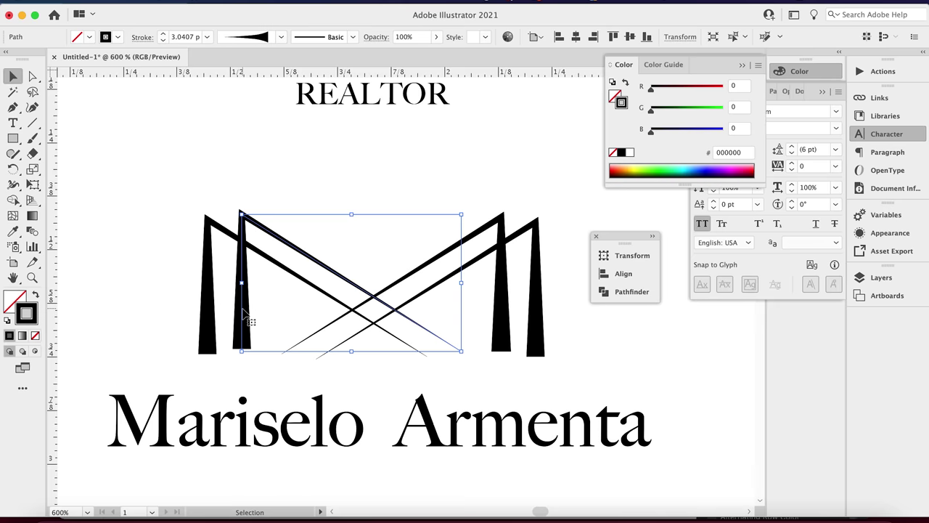
{"action": "key", "text": "super+minus"}
{"action": "key", "text": "super+minus"}
{"action": "left_click", "coordinate": [503, 353]}
Step: Nudge the monogram's name right and place a REALTOR copy beneath it
{"action": "left_click", "coordinate": [445, 351]}
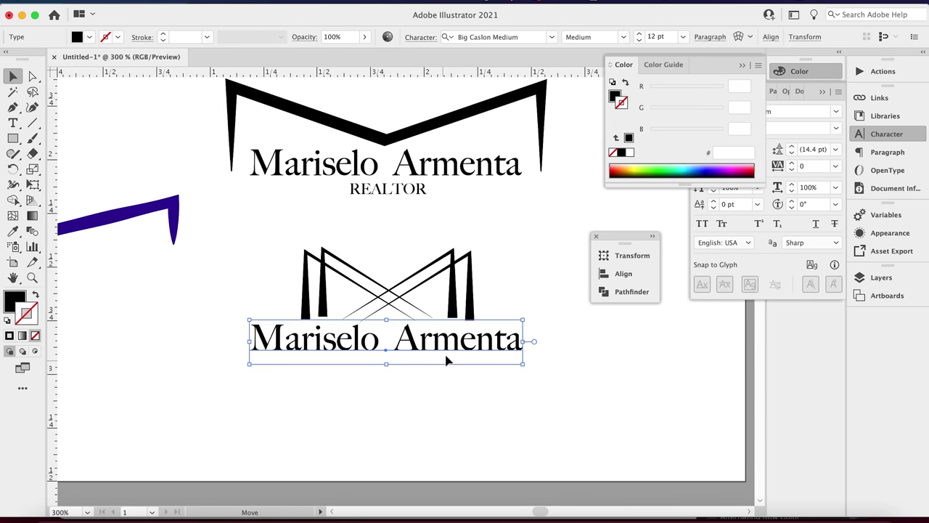
{"action": "left_click", "coordinate": [442, 355]}
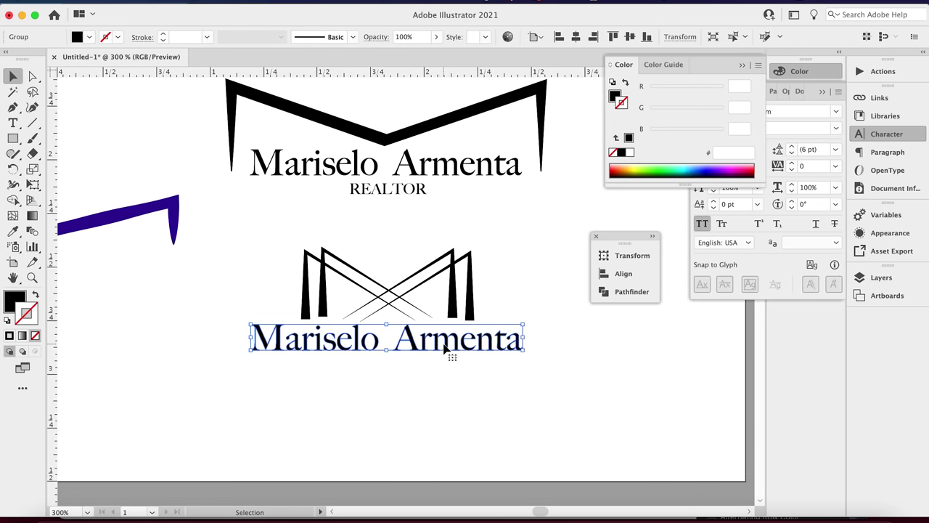
{"action": "key", "text": "Right"}
{"action": "left_click", "coordinate": [418, 404]}
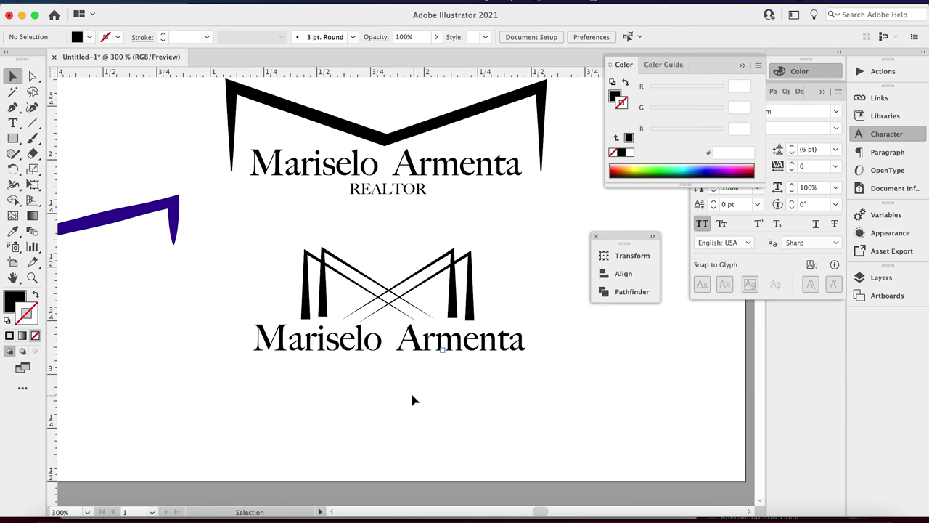
{"action": "left_click", "coordinate": [388, 190]}
{"action": "left_click_drag", "start_coordinate": [389, 189], "coordinate": [390, 367]}
{"action": "left_click", "coordinate": [467, 183]}
Step: Delete the stray blue stroke
{"action": "scroll", "coordinate": [411, 204], "scroll_direction": "up", "scroll_amount": 3}
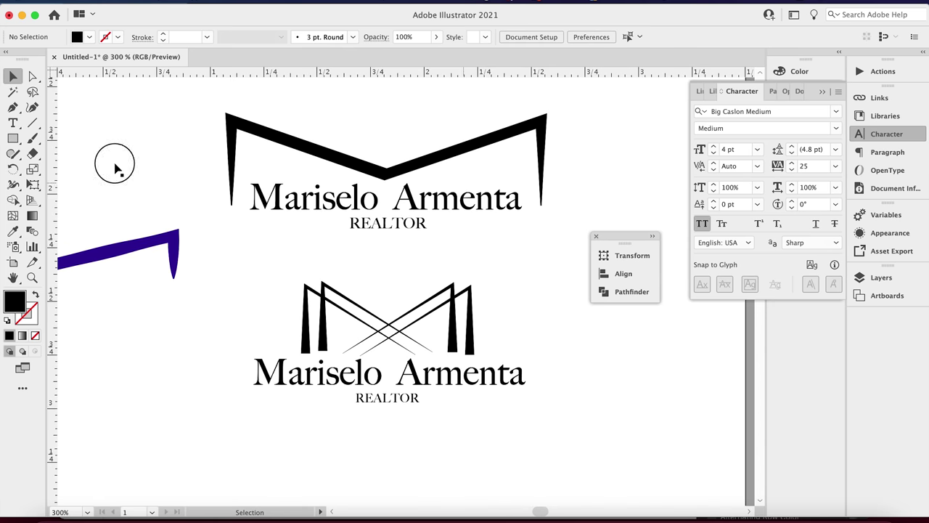
{"action": "left_click", "coordinate": [172, 254]}
{"action": "key", "text": "Delete"}
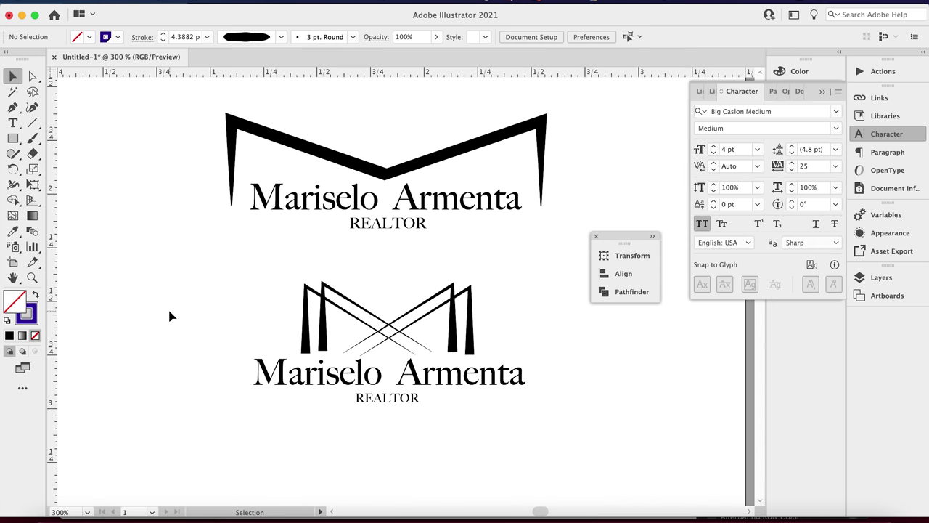
Step: Zoom out and move the ellipse M logo to the artboard's top centre
{"action": "key", "text": "super+minus"}
{"action": "key", "text": "super+minus"}
{"action": "scroll", "coordinate": [186, 283], "scroll_direction": "up", "scroll_amount": 1}
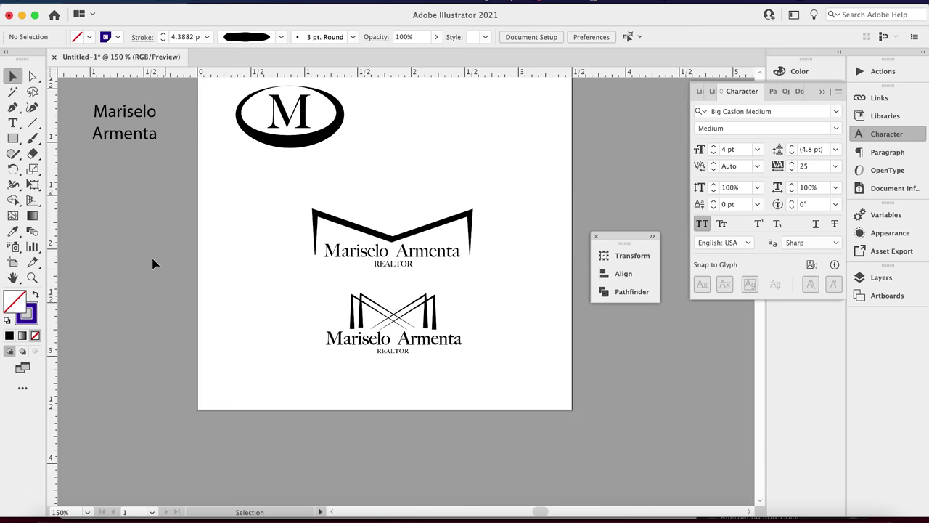
{"action": "scroll", "coordinate": [167, 210], "scroll_direction": "up", "scroll_amount": 2}
{"action": "left_click_drag", "start_coordinate": [214, 108], "coordinate": [415, 206]}
{"action": "left_click", "coordinate": [461, 216]}
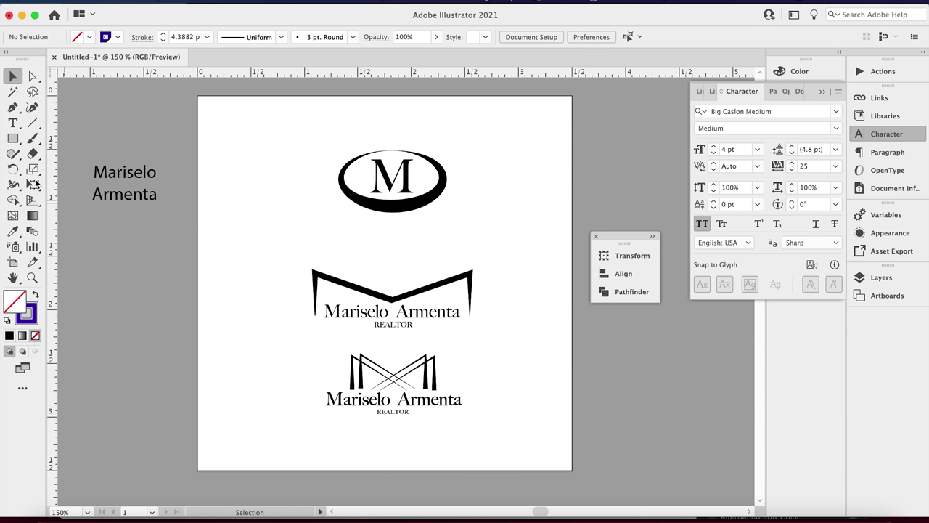
{"action": "left_click", "coordinate": [12, 107]}
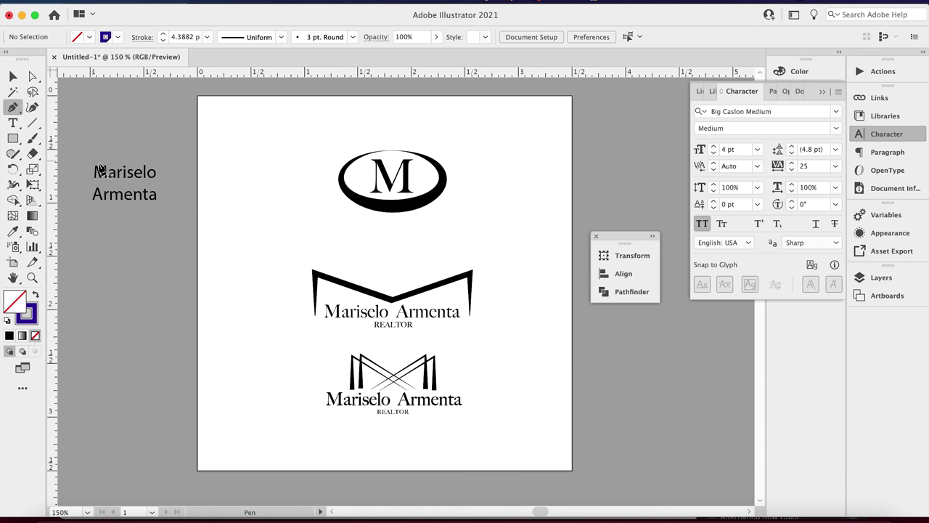
Step: Draw a vertical line at the top left and widen it into a downward arrow
{"action": "left_click", "coordinate": [27, 126]}
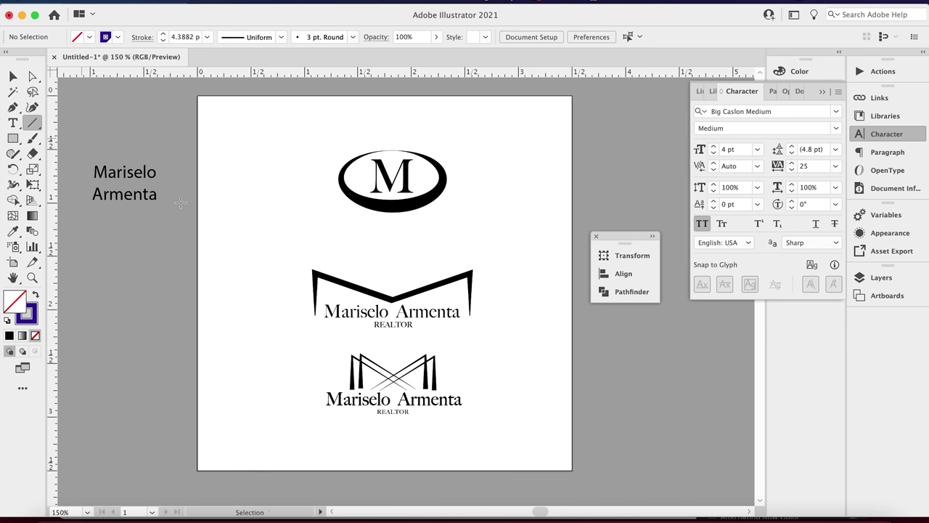
{"action": "left_click", "coordinate": [310, 233]}
{"action": "left_click", "coordinate": [545, 275]}
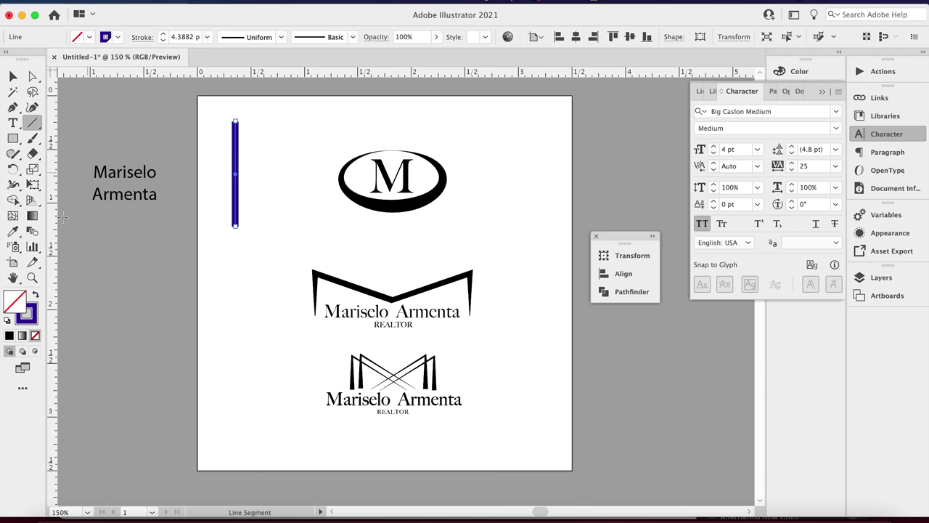
{"action": "left_click", "coordinate": [13, 185]}
{"action": "mouse_move", "coordinate": [241, 179]}
{"action": "left_mouse_down"}
{"action": "mouse_move", "coordinate": [272, 175]}
{"action": "mouse_move", "coordinate": [236, 146]}
{"action": "mouse_move", "coordinate": [239, 124]}
{"action": "mouse_move", "coordinate": [238, 186]}
{"action": "left_mouse_up"}
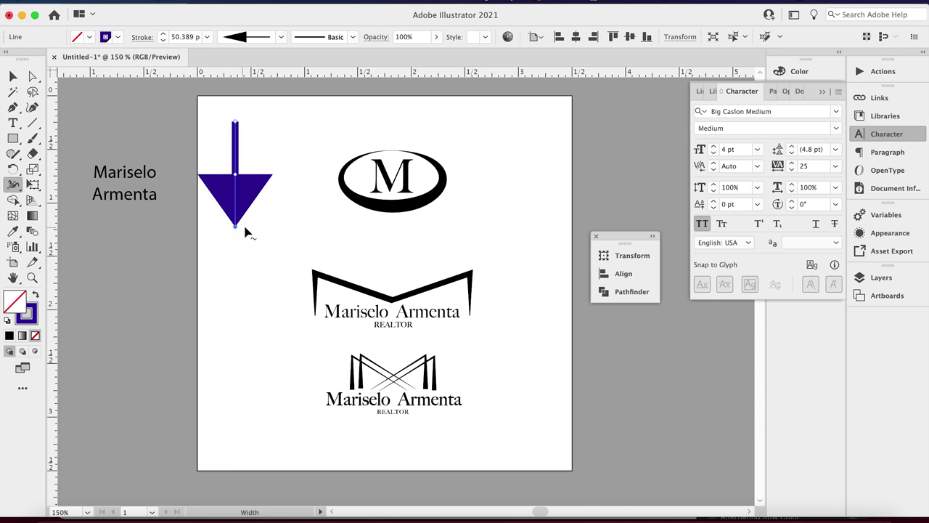
Step: Shift the arrow slightly right and down, then place a copy to its left
{"action": "key", "text": "v"}
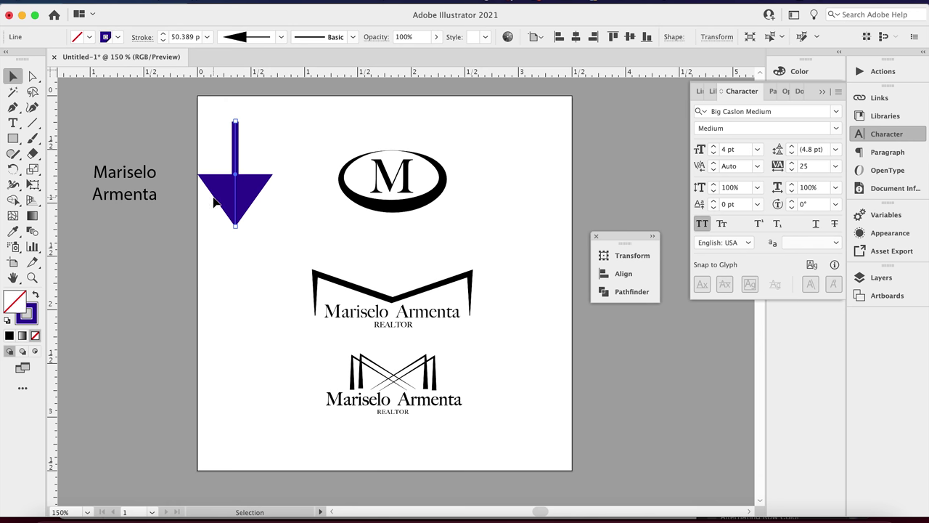
{"action": "left_click", "coordinate": [218, 218]}
{"action": "left_click_drag", "start_coordinate": [254, 191], "coordinate": [286, 204]}
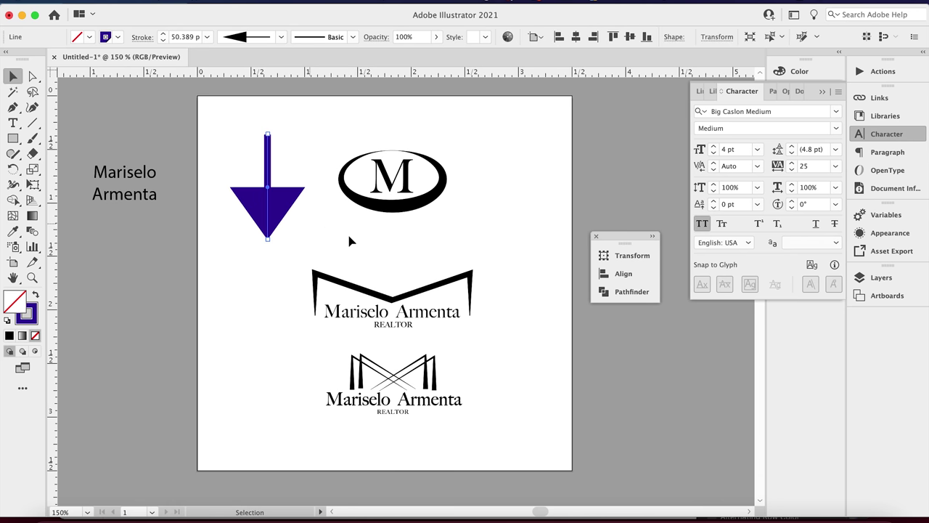
{"action": "left_click_drag", "start_coordinate": [283, 209], "coordinate": [206, 205]}
{"action": "left_click", "coordinate": [277, 215], "text": "shift"}
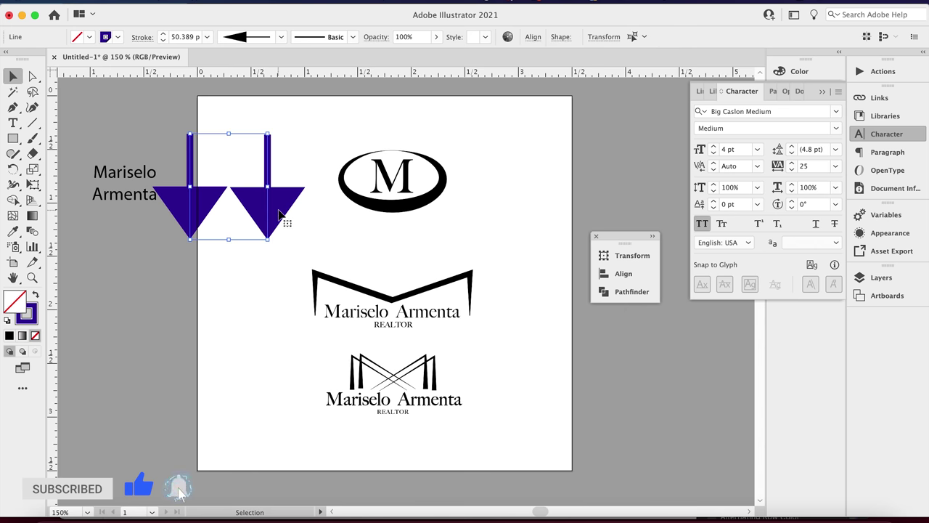